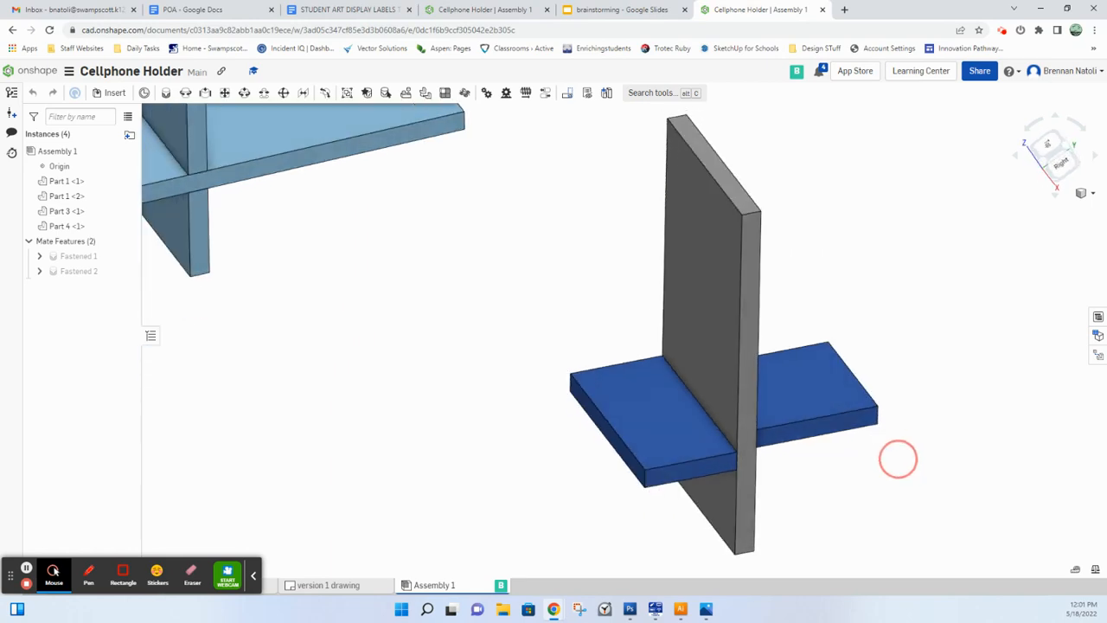
# Step: Create a new document named "Cellphone design 123" from the Onshape documents page
pyautogui.click(26, 70)
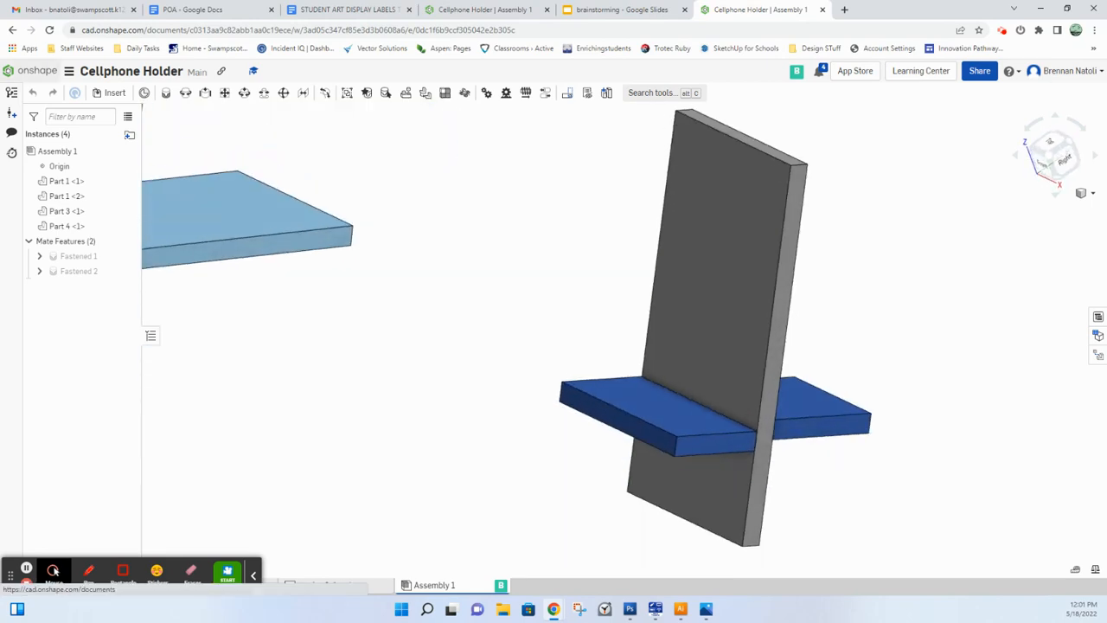
pyautogui.click(53, 97)
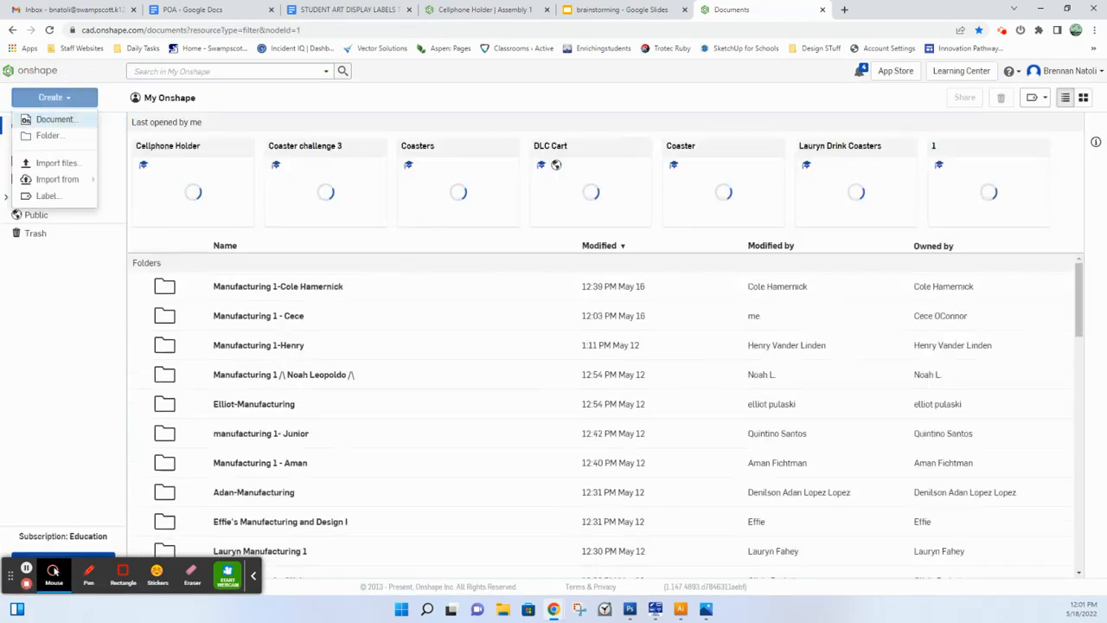
pyautogui.click(52, 116)
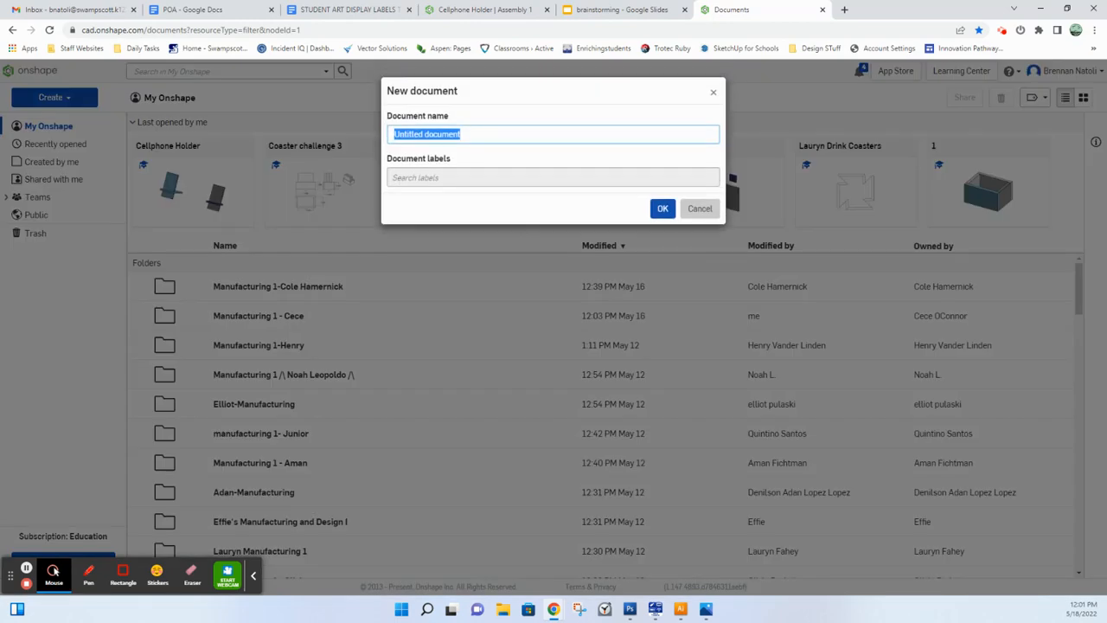
pyautogui.write('c')
pyautogui.press('BackSpace')
pyautogui.write('Cellp')
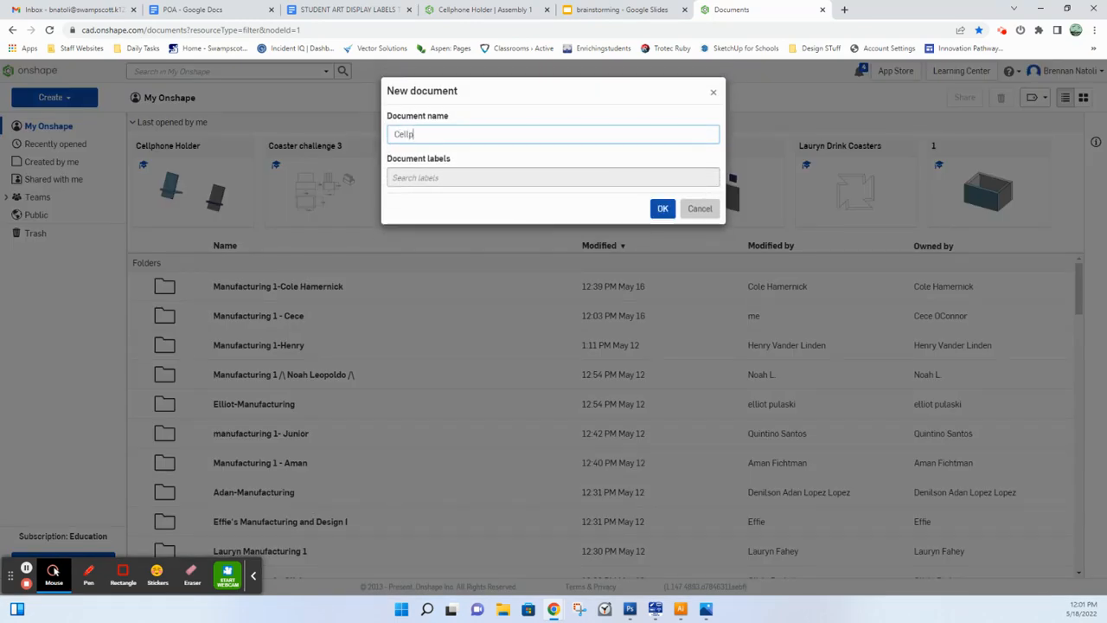
pyautogui.write('hone design 123')
pyautogui.press('Return')
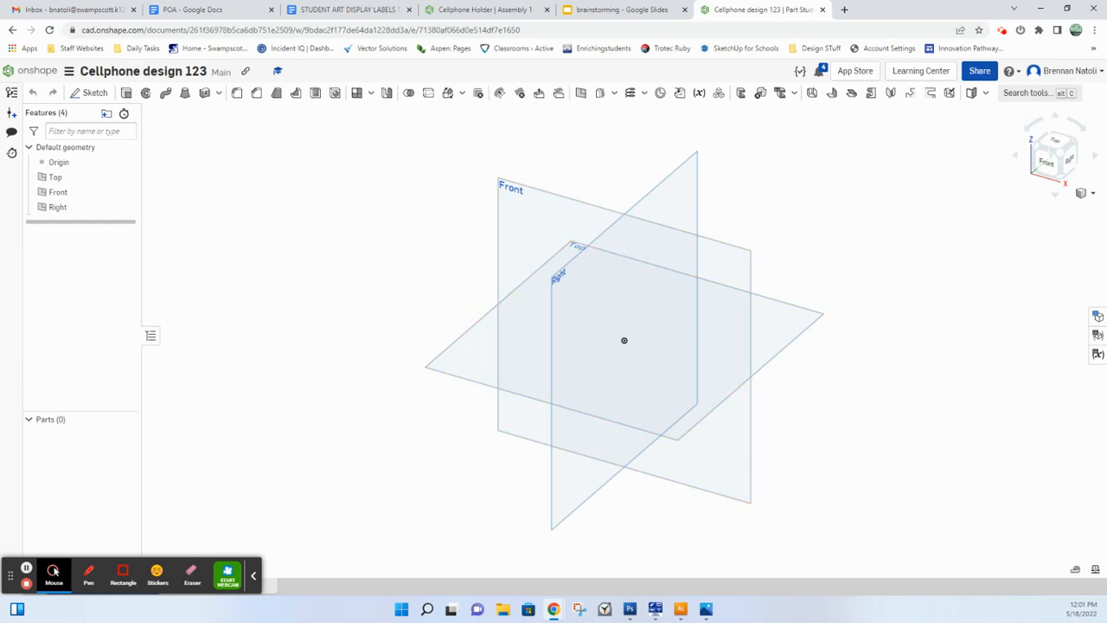
# Step: Add a length variable named MaterialThickness in the Part Studio's variable table
pyautogui.click(1098, 354)
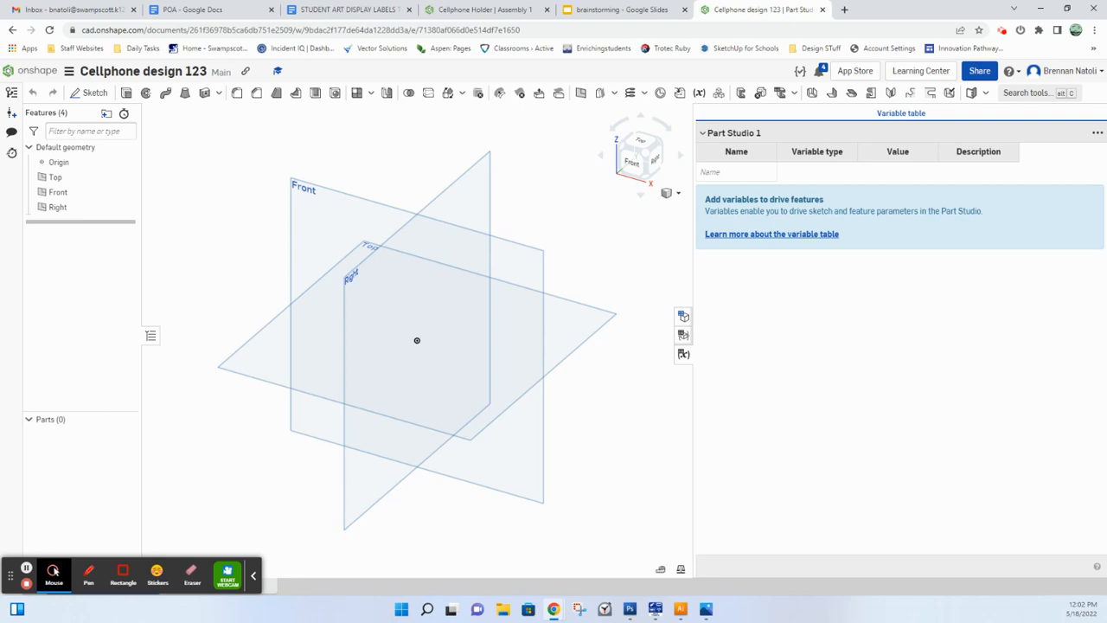
pyautogui.click(736, 172)
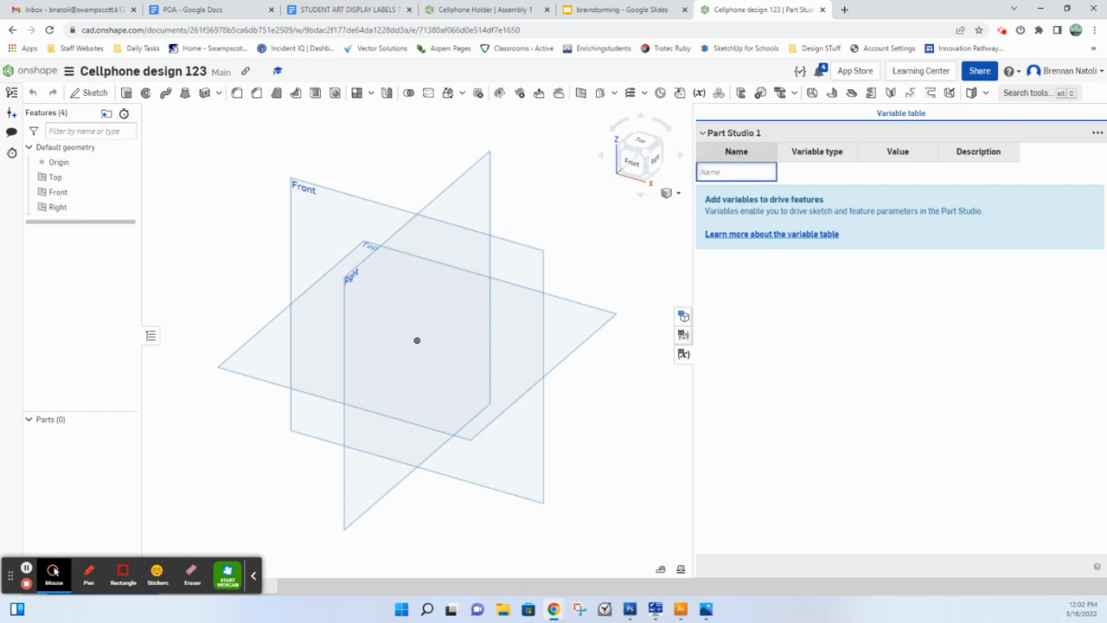
pyautogui.write('MaterialThickness')
pyautogui.press('Return')
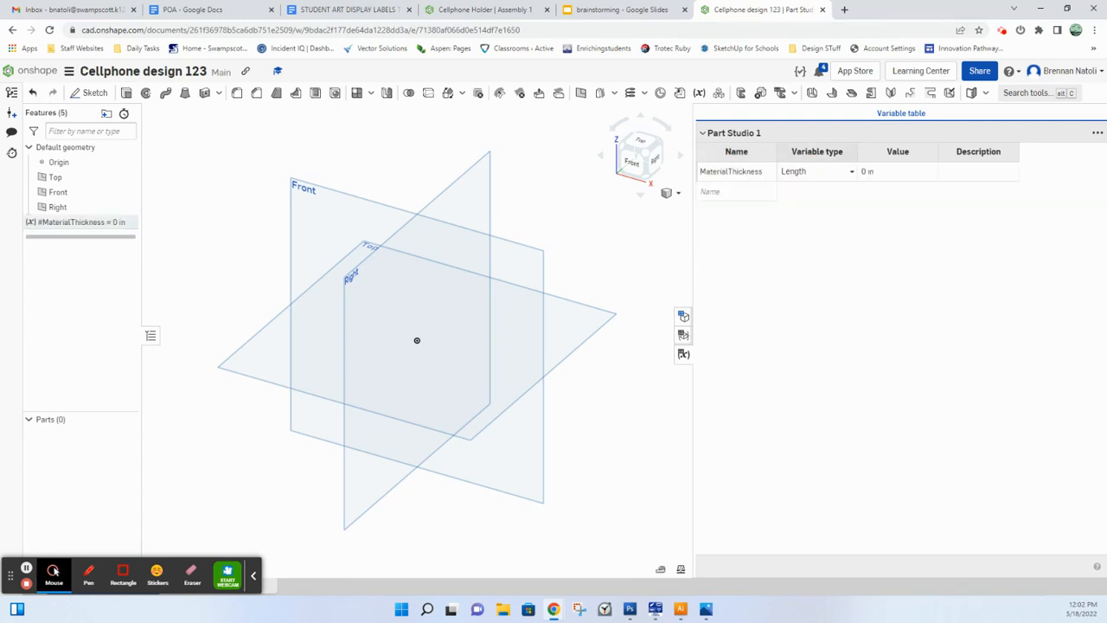
# Step: Set the MaterialThickness variable's value to 5/16 in and close the variable table
pyautogui.press('Tab')
pyautogui.press('Tab')
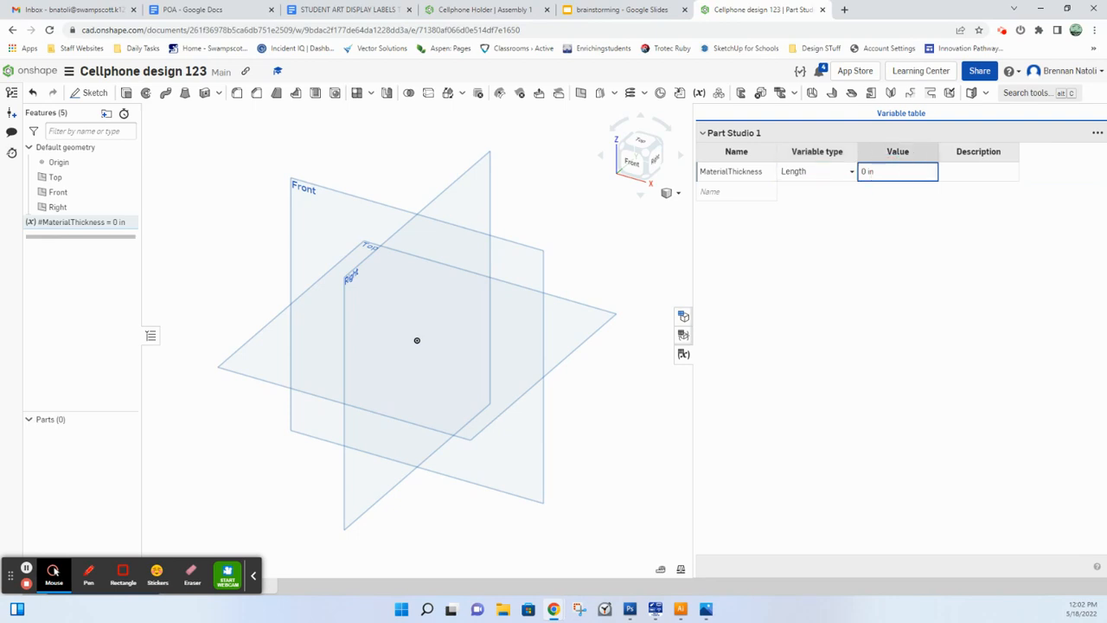
pyautogui.write('5')
pyautogui.write('5')
pyautogui.write('/16')
pyautogui.press('Return')
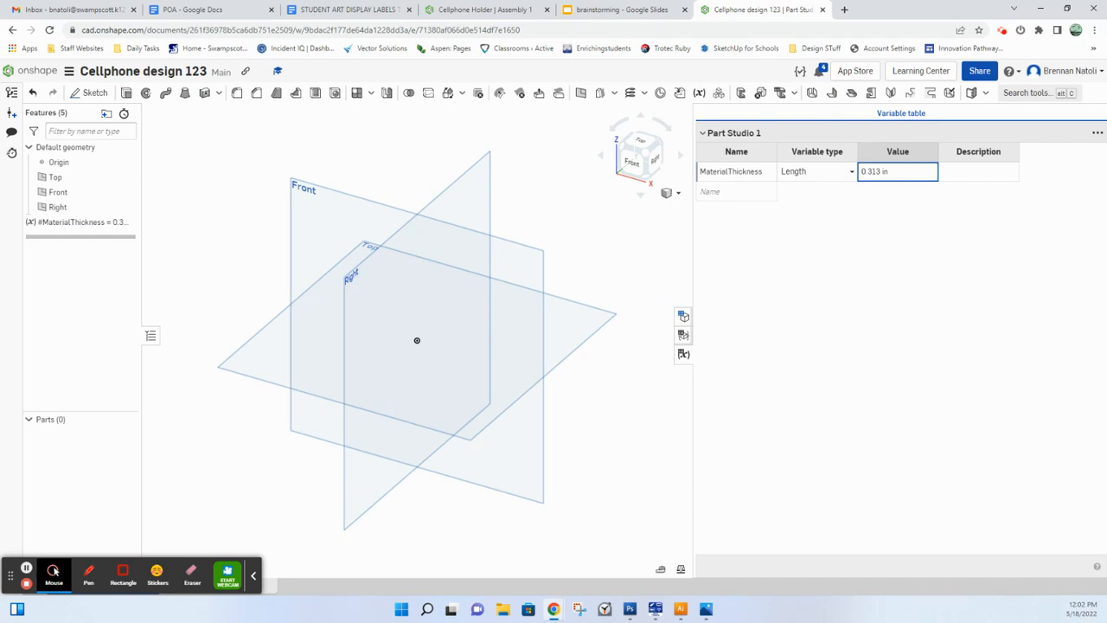
pyautogui.click(975, 173)
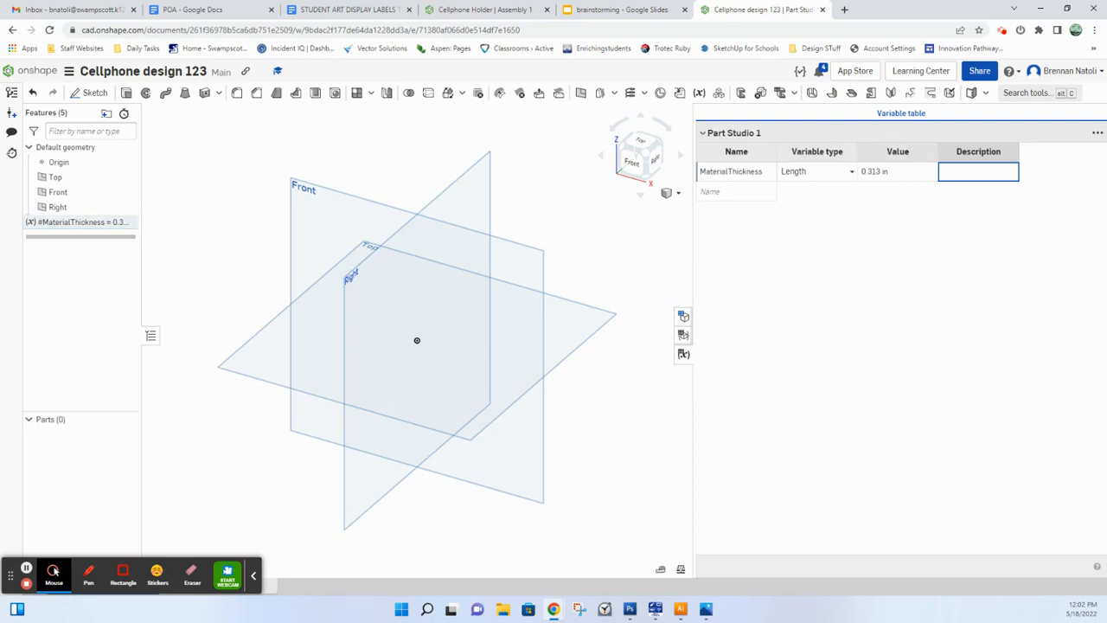
pyautogui.hotkey('shift', 'Tab')
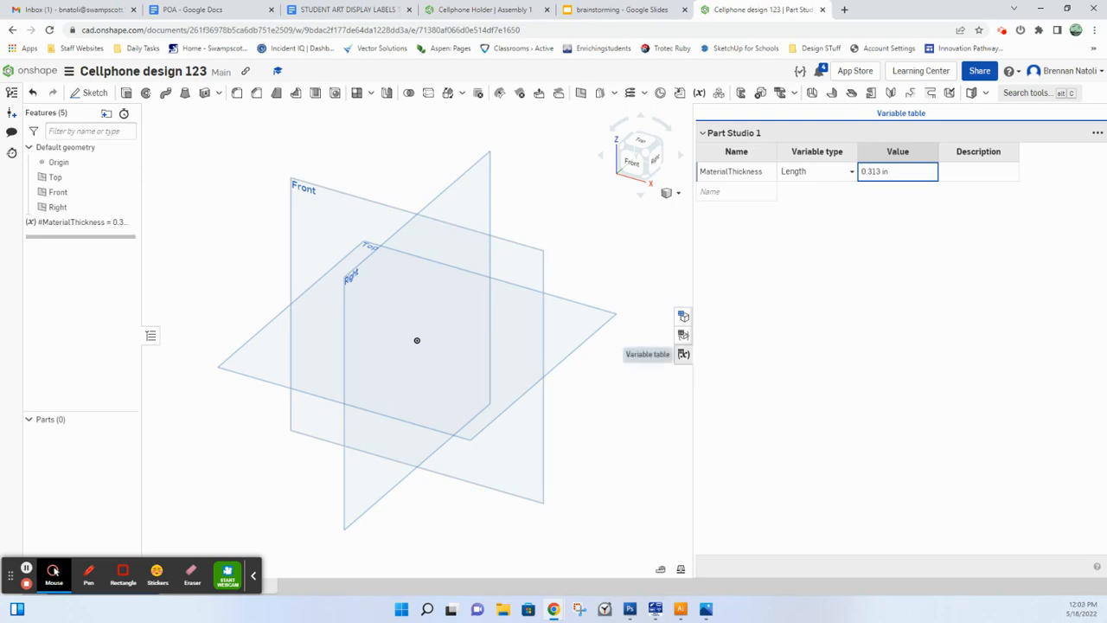
pyautogui.press('ctrl')
pyautogui.press('ctrl')
pyautogui.press('ctrl')
pyautogui.press('ctrl')
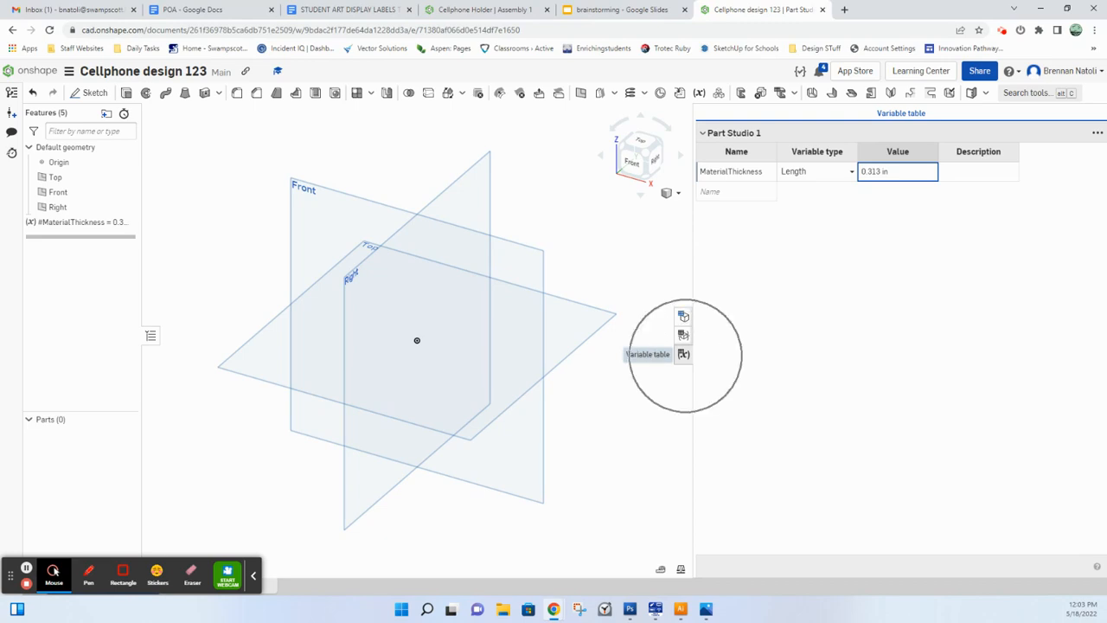
pyautogui.click(683, 354)
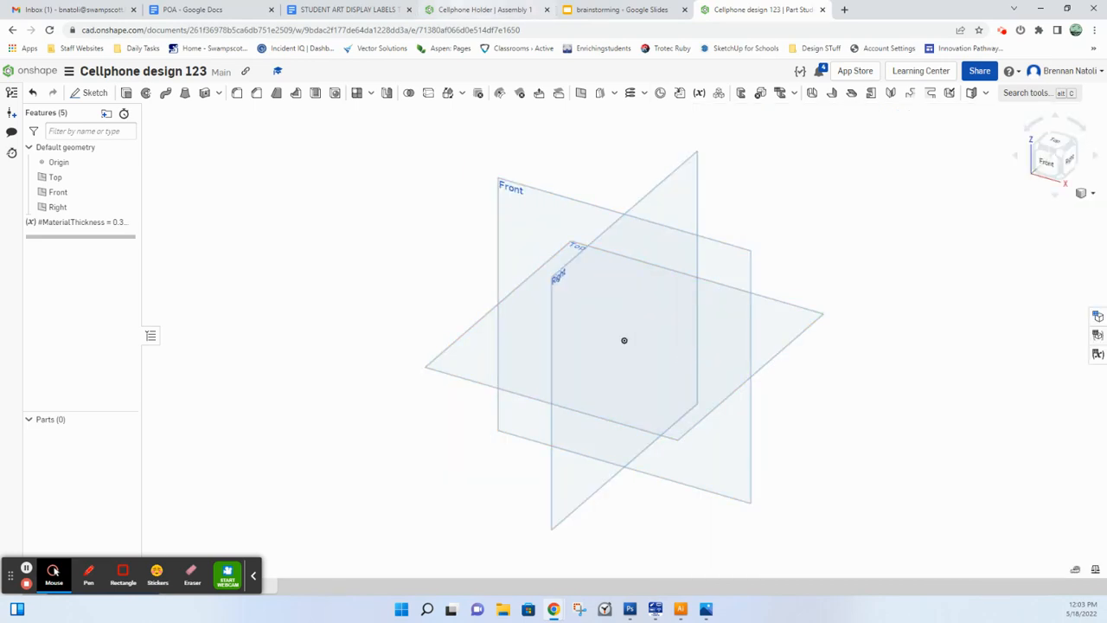
# Step: Switch to the Cellphone Holder document and examine the slotted back panel in Part Studio 1 from the top view
pyautogui.click(484, 9)
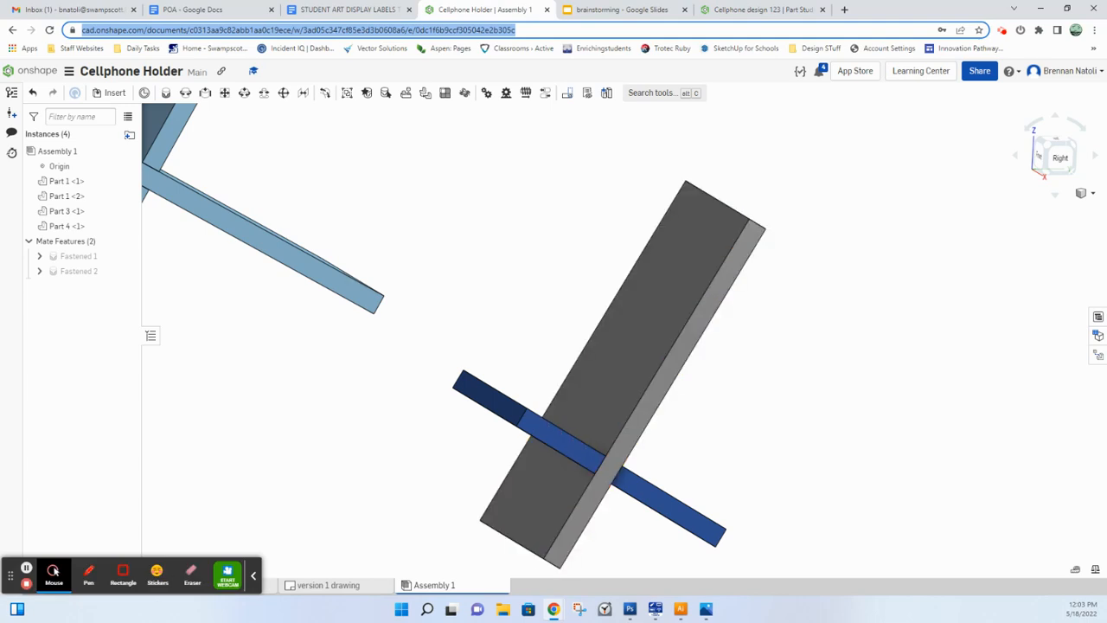
pyautogui.click(56, 573)
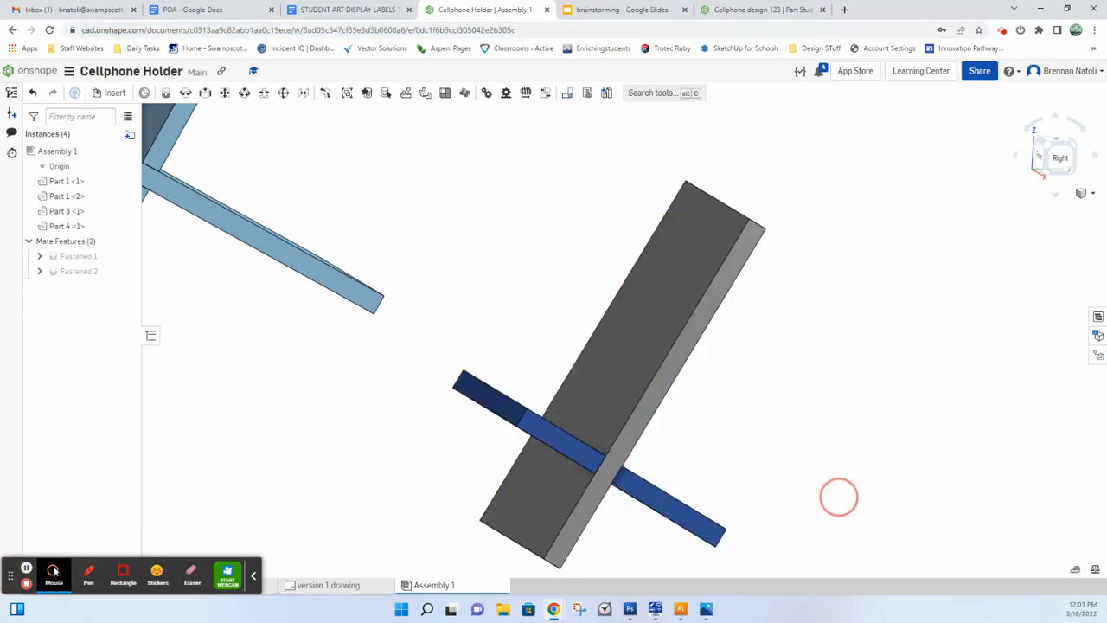
pyautogui.moveTo(11, 574); pyautogui.dragTo(790, 499)
pyautogui.click(82, 585)
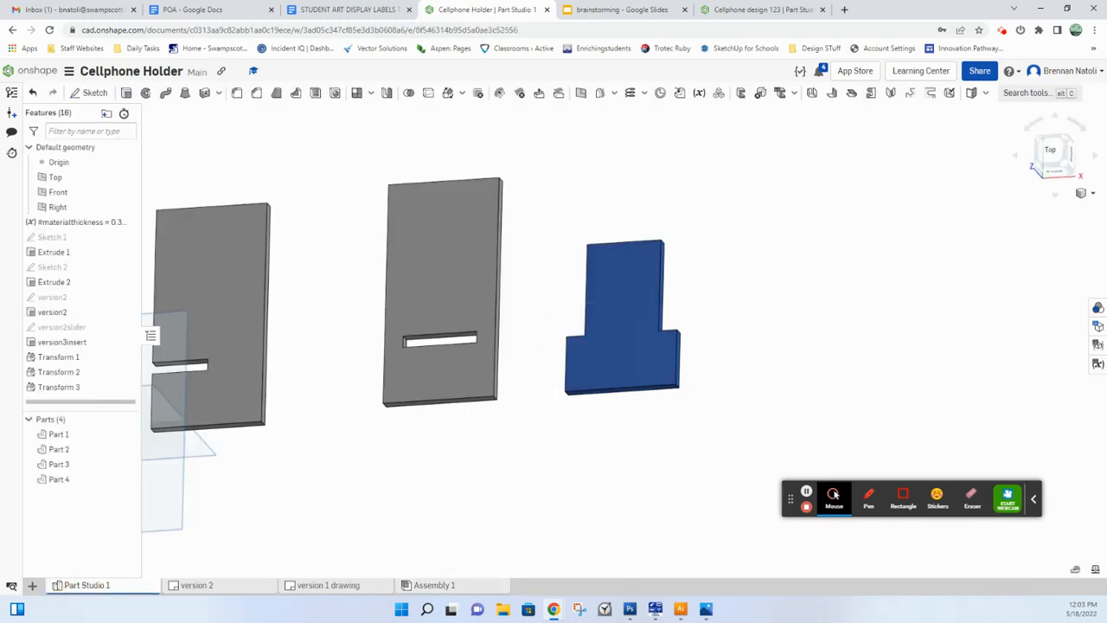
pyautogui.click(462, 259)
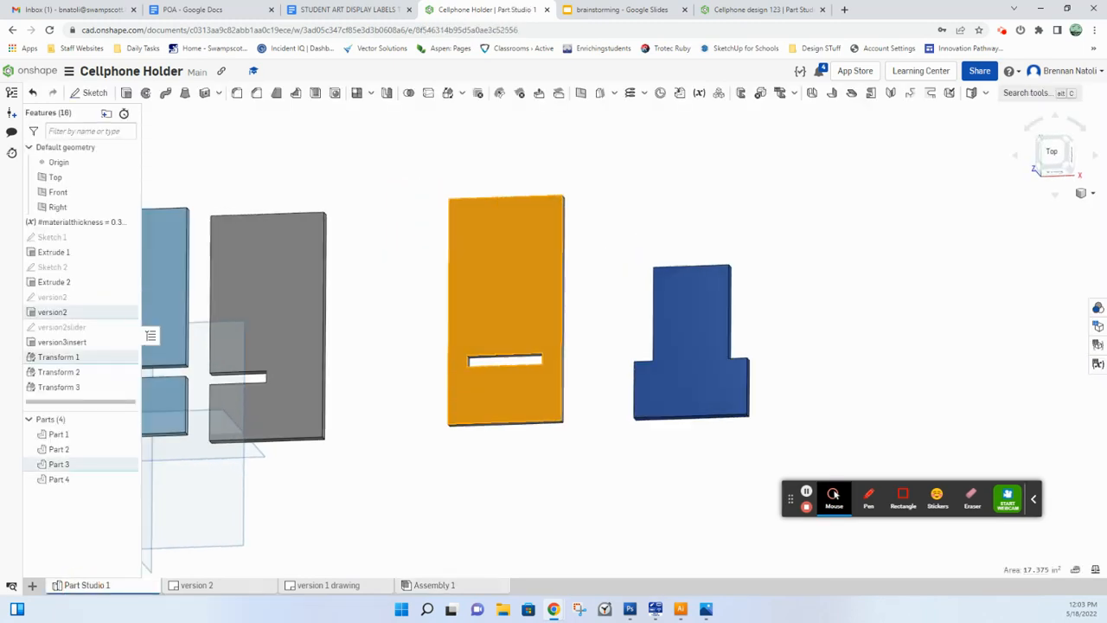
pyautogui.click(562, 351)
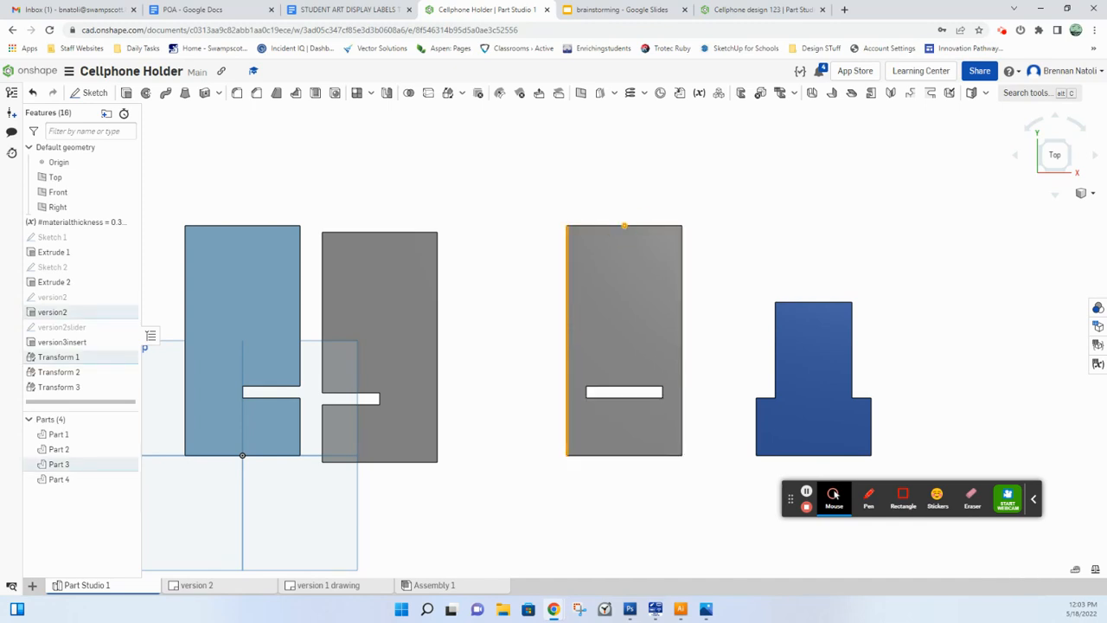
# Step: Return to the Cellphone design 123 document and start a sketch named "back" on the Top plane
pyautogui.click(760, 9)
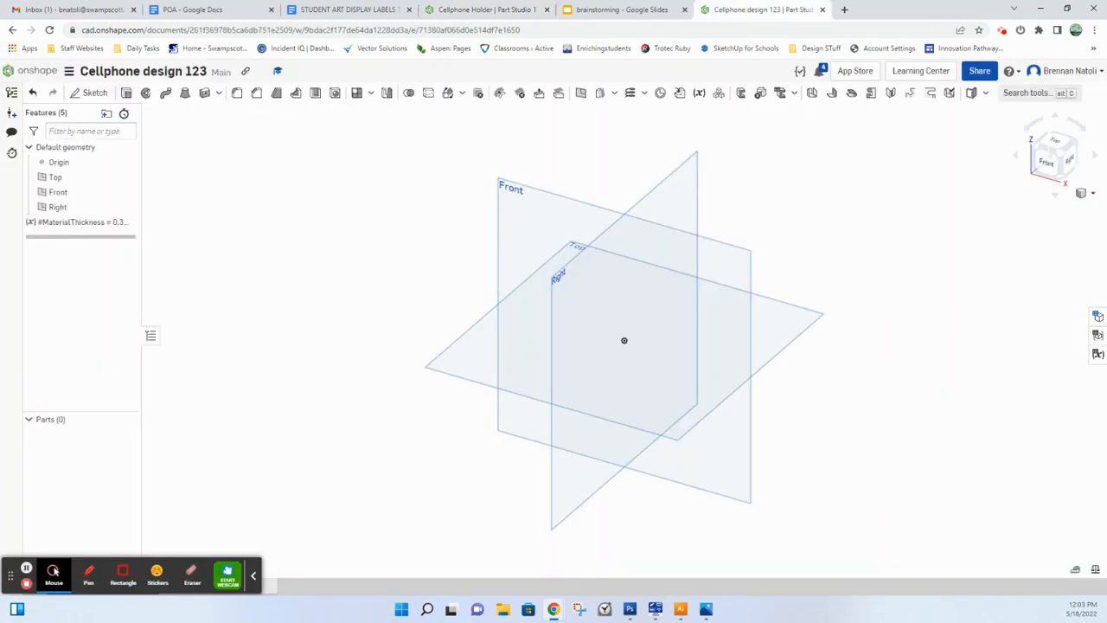
pyautogui.click(778, 321)
pyautogui.press('n')
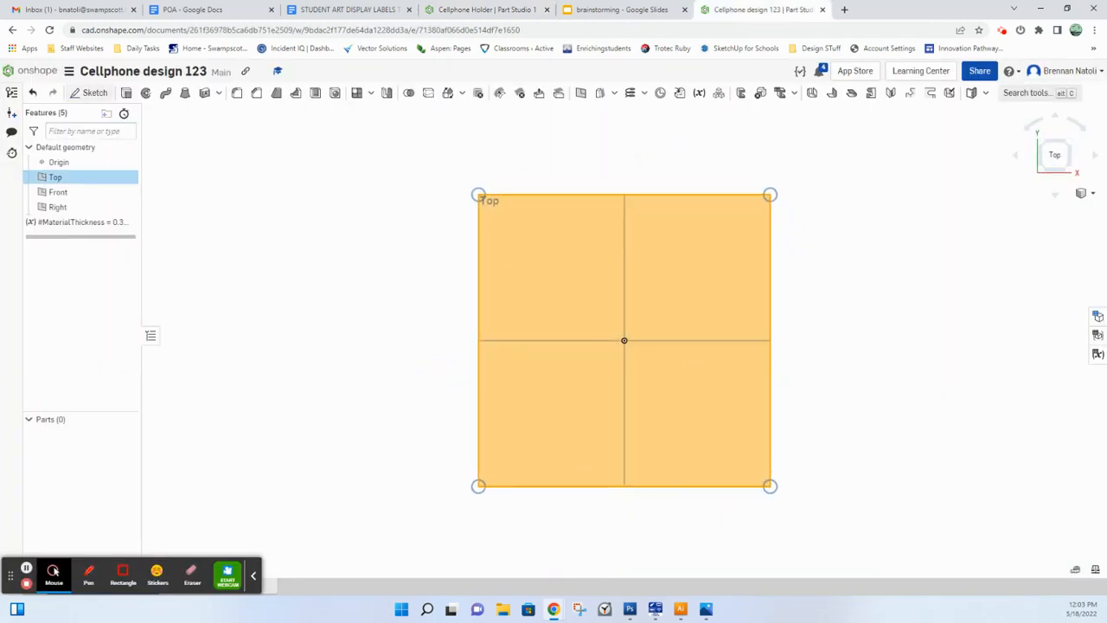
pyautogui.click(92, 93)
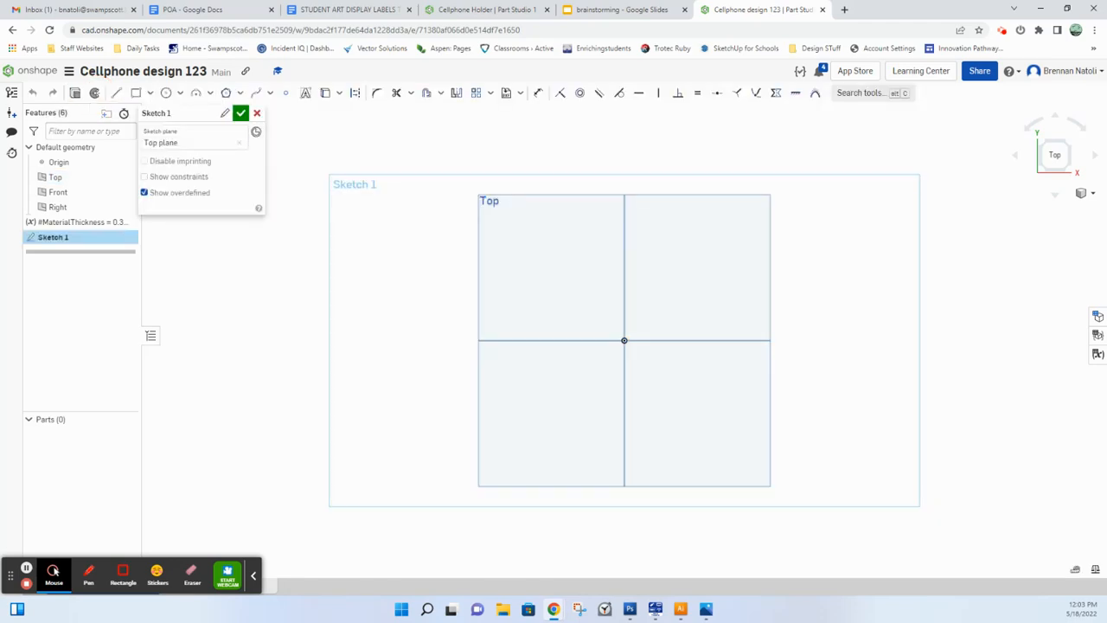
pyautogui.click(217, 113)
pyautogui.write('back')
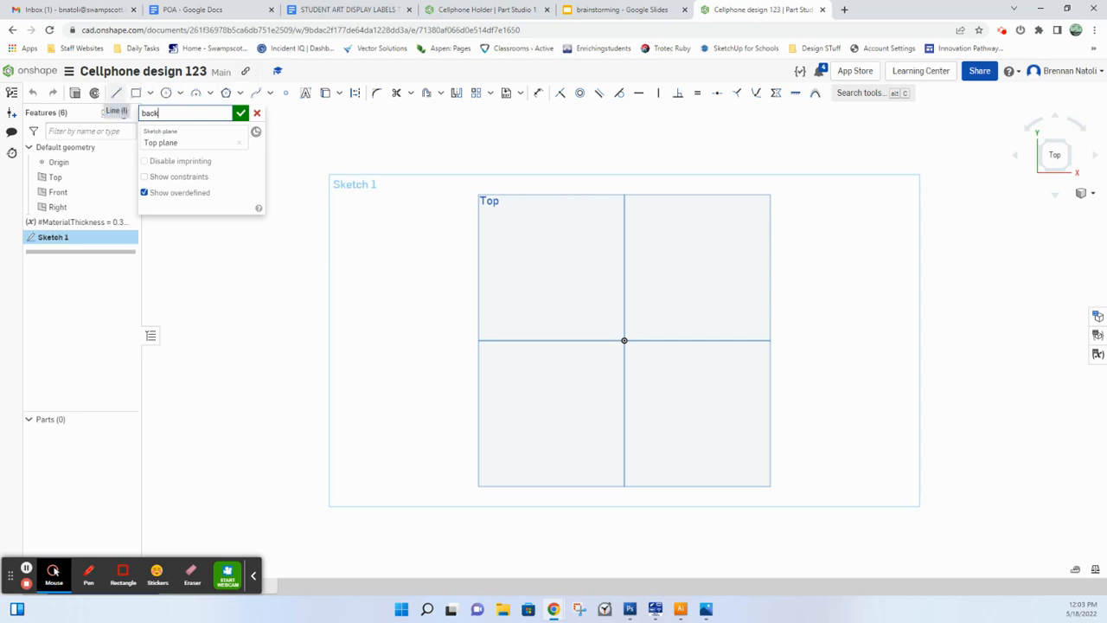
# Step: Draw a corner rectangle from the origin, 3 in wide and 6 in tall
pyautogui.click(136, 92)
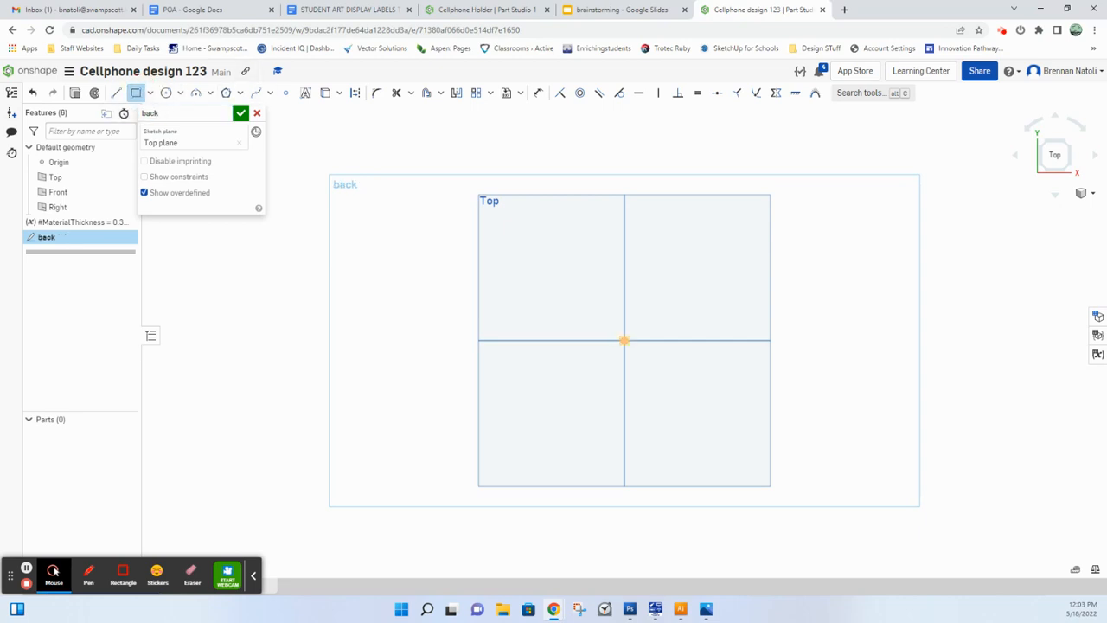
pyautogui.click(624, 339)
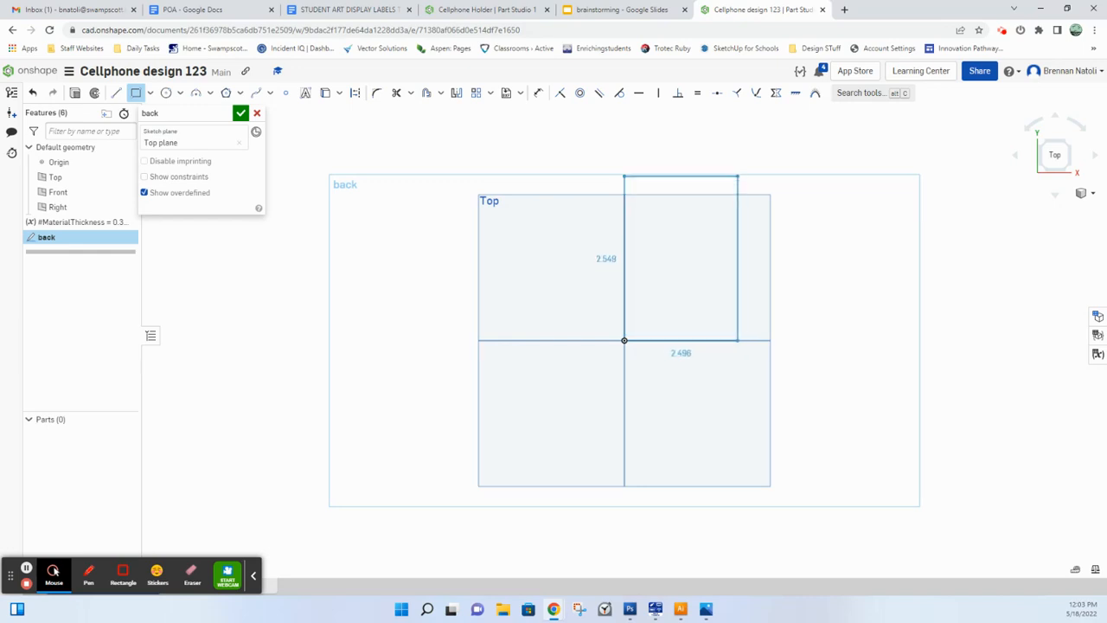
pyautogui.click(725, 154)
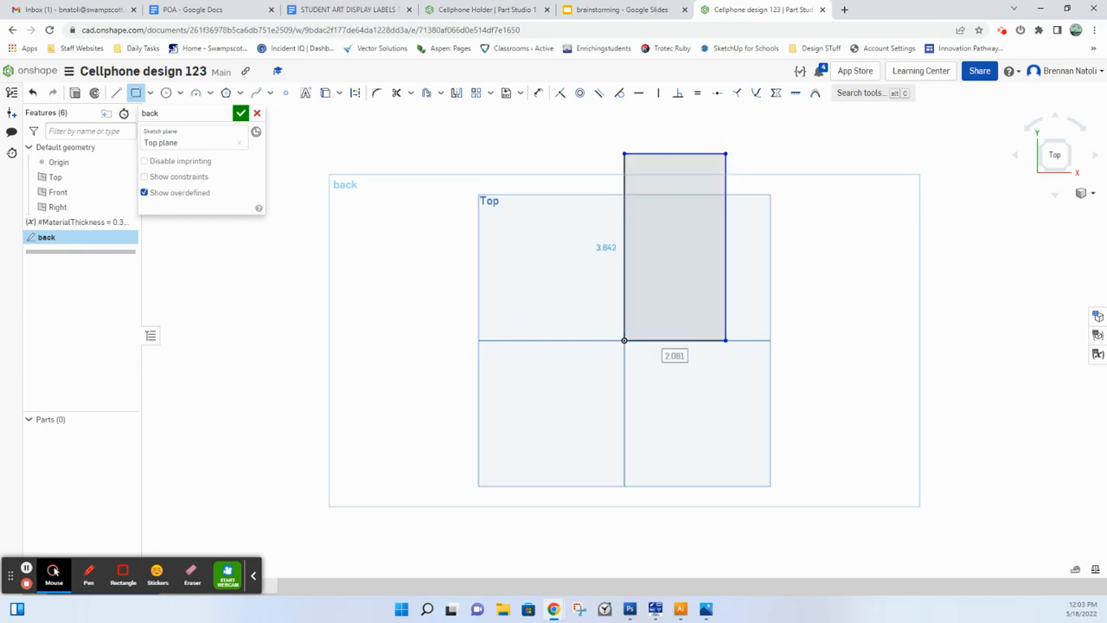
pyautogui.write('3')
pyautogui.press('Tab')
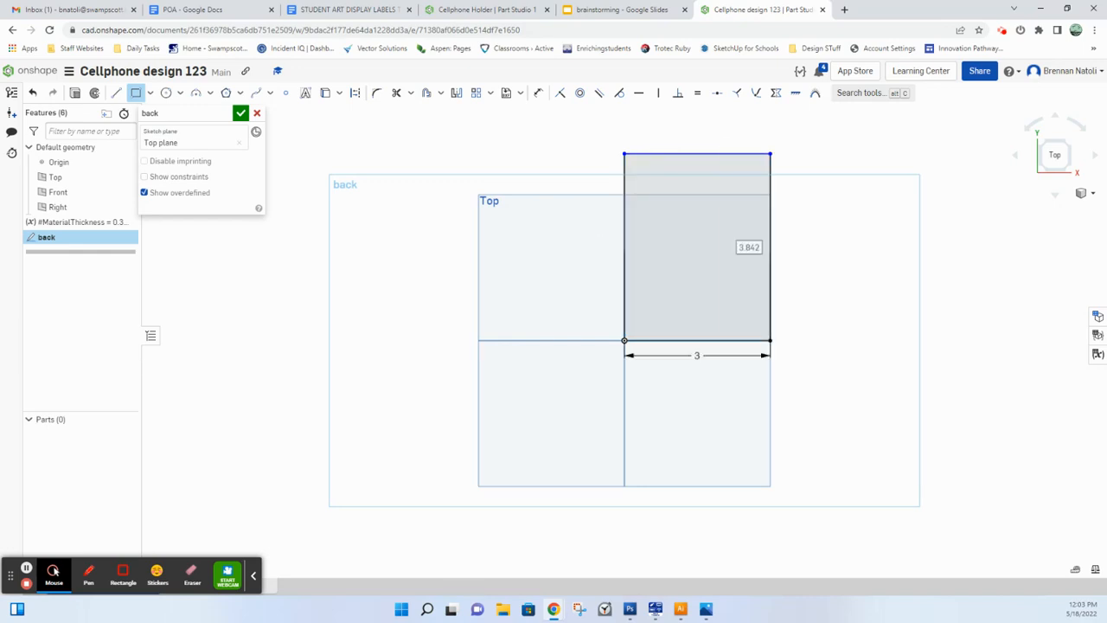
pyautogui.write('6')
pyautogui.press('Return')
# Step: Move the rectangle's width dimension below it and its height dimension outside its right edge
pyautogui.scroll(-1, 788, 305)
pyautogui.moveTo(789, 306); pyautogui.dragTo(737, 364, button='middle')
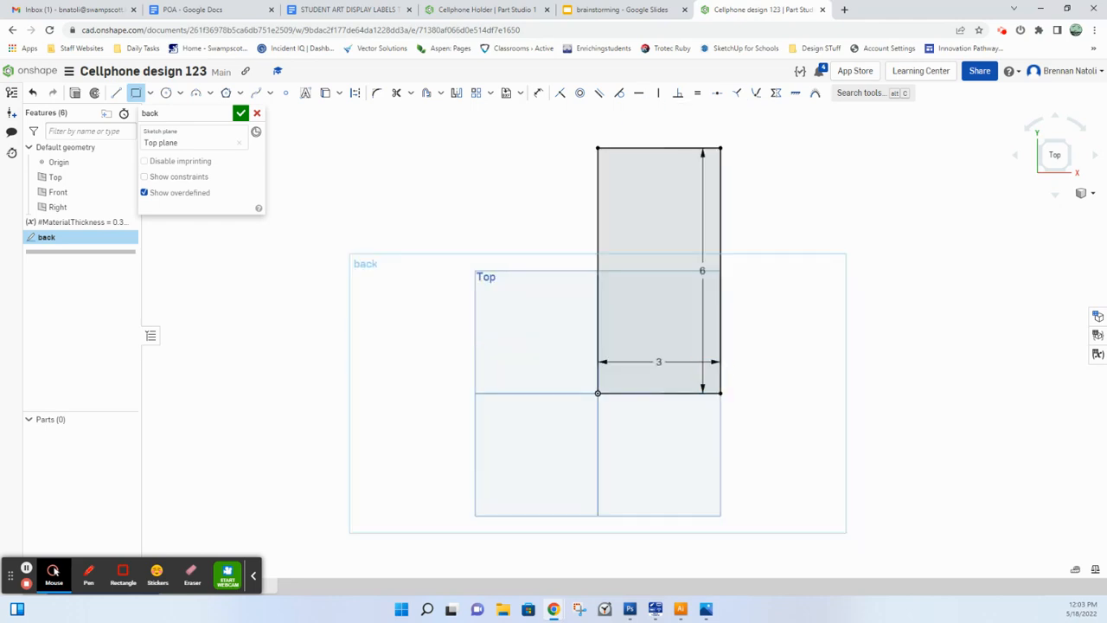
pyautogui.moveTo(659, 362); pyautogui.dragTo(676, 414)
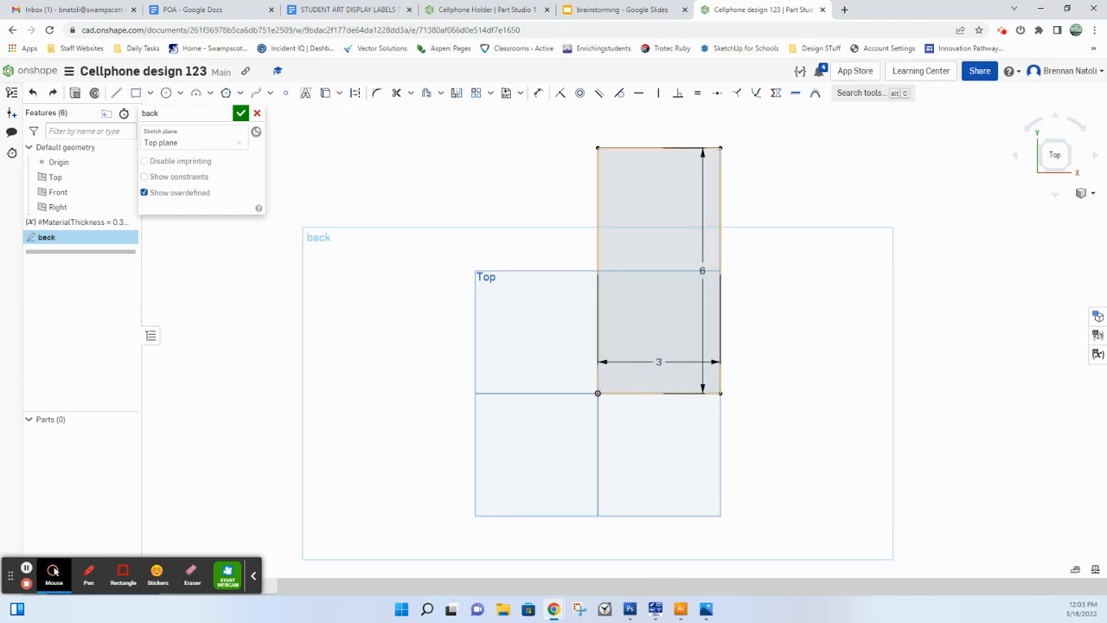
pyautogui.moveTo(660, 362); pyautogui.dragTo(666, 430)
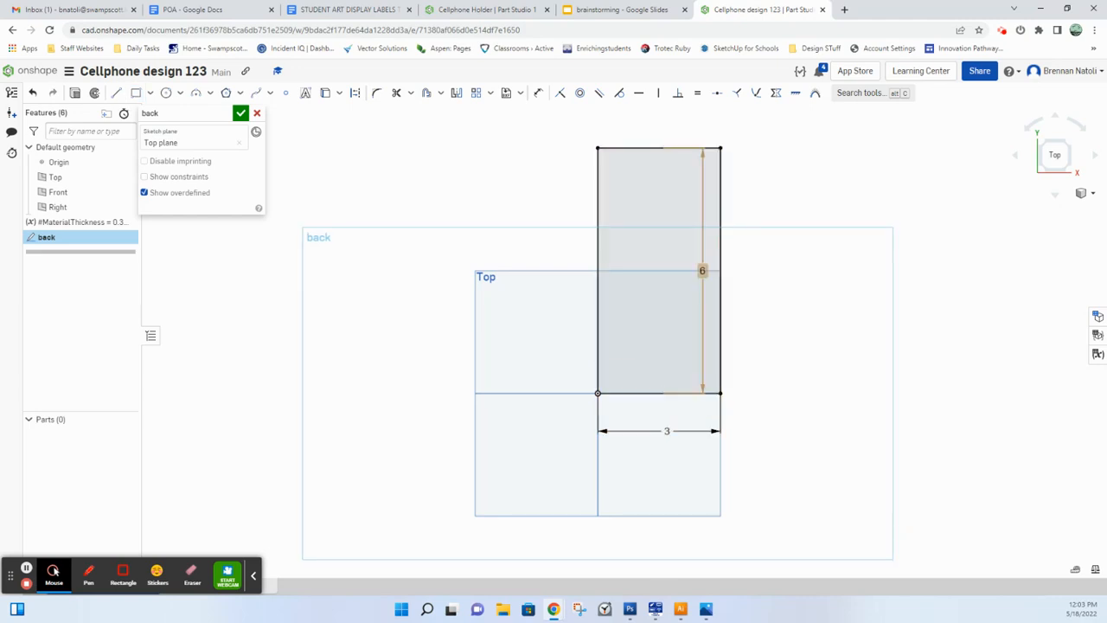
pyautogui.moveTo(701, 271); pyautogui.dragTo(789, 274)
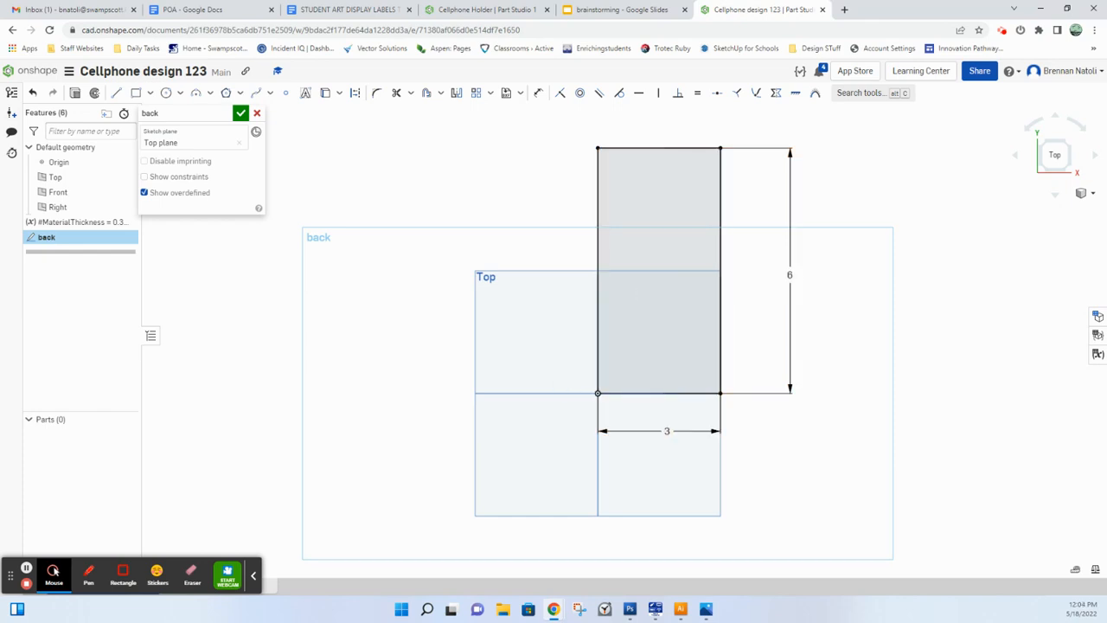
pyautogui.moveTo(52, 570); pyautogui.dragTo(443, 567)
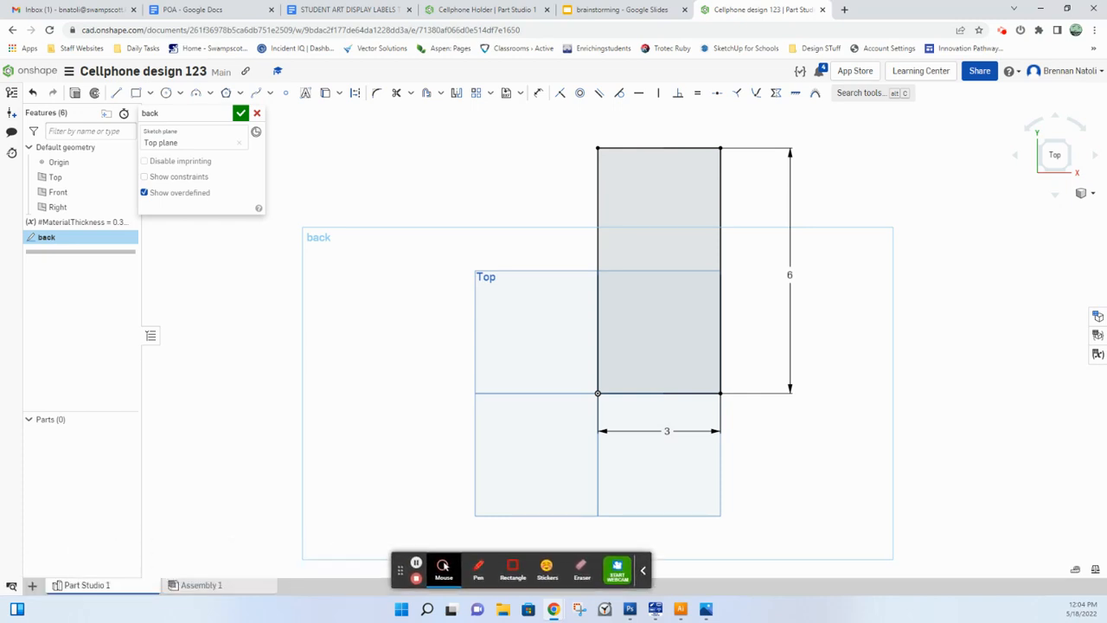
# Step: Switch to the Cellphone Holder document and examine how the parts interlock in Assembly 1
pyautogui.click(487, 10)
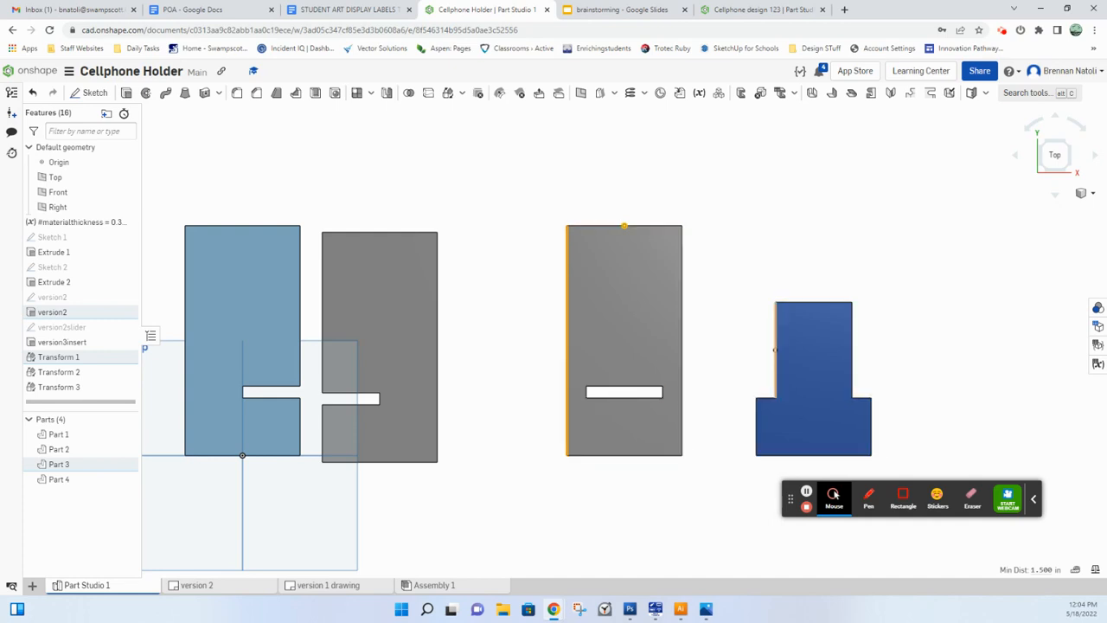
pyautogui.click(446, 584)
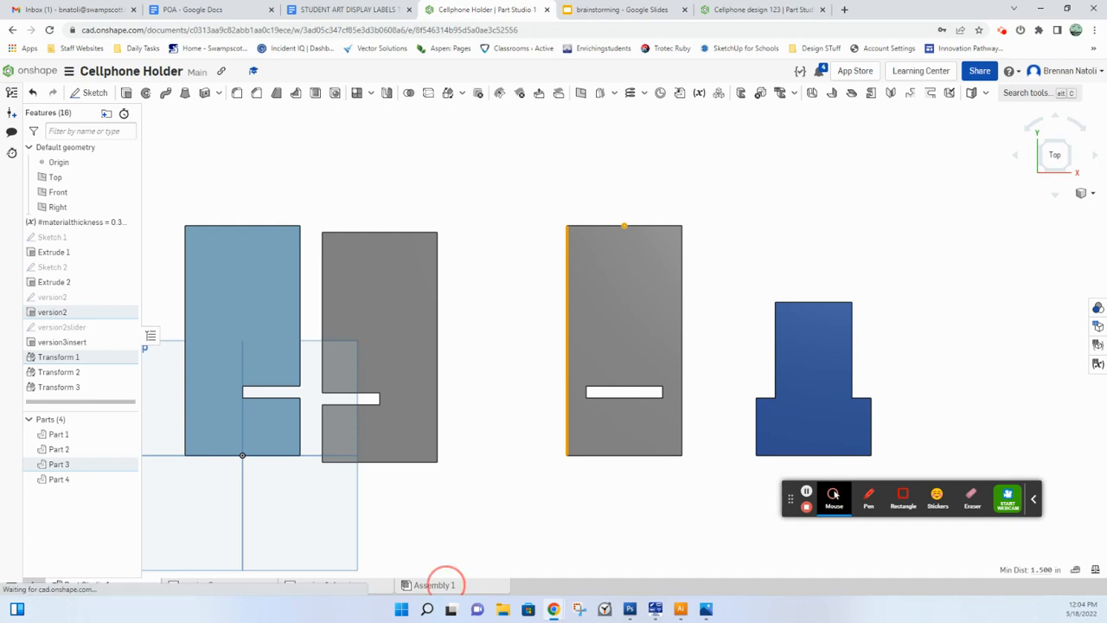
pyautogui.moveTo(595, 405); pyautogui.dragTo(641, 417, button='right')
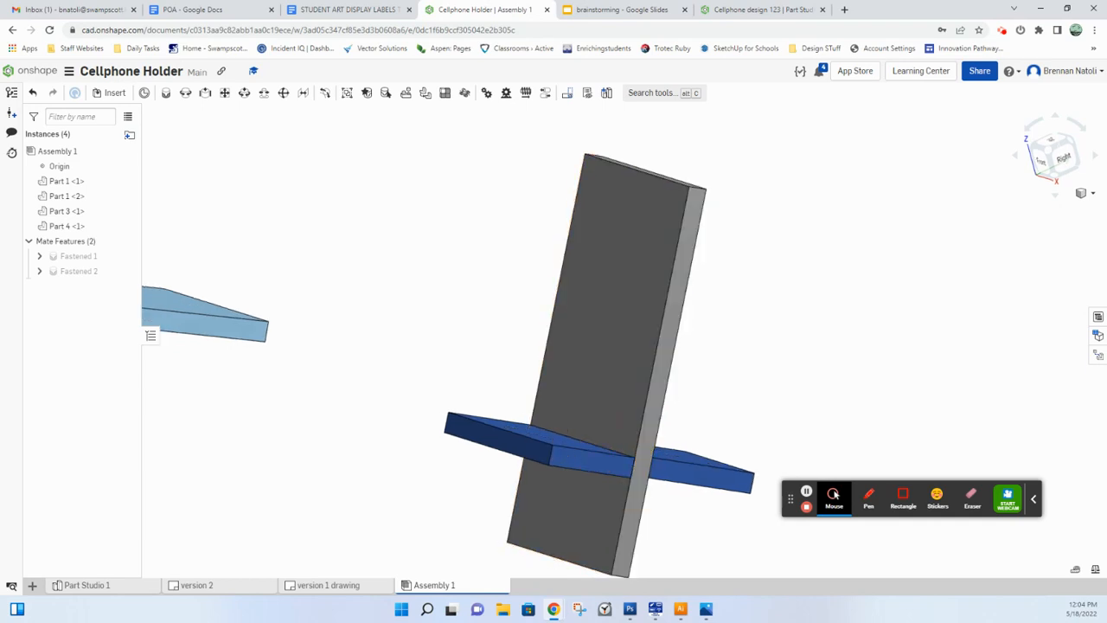
# Step: Check the slot dimensions in the version 2 drawing, and switch back to the Cellphone design 123 document
pyautogui.click(87, 584)
pyautogui.click(218, 586)
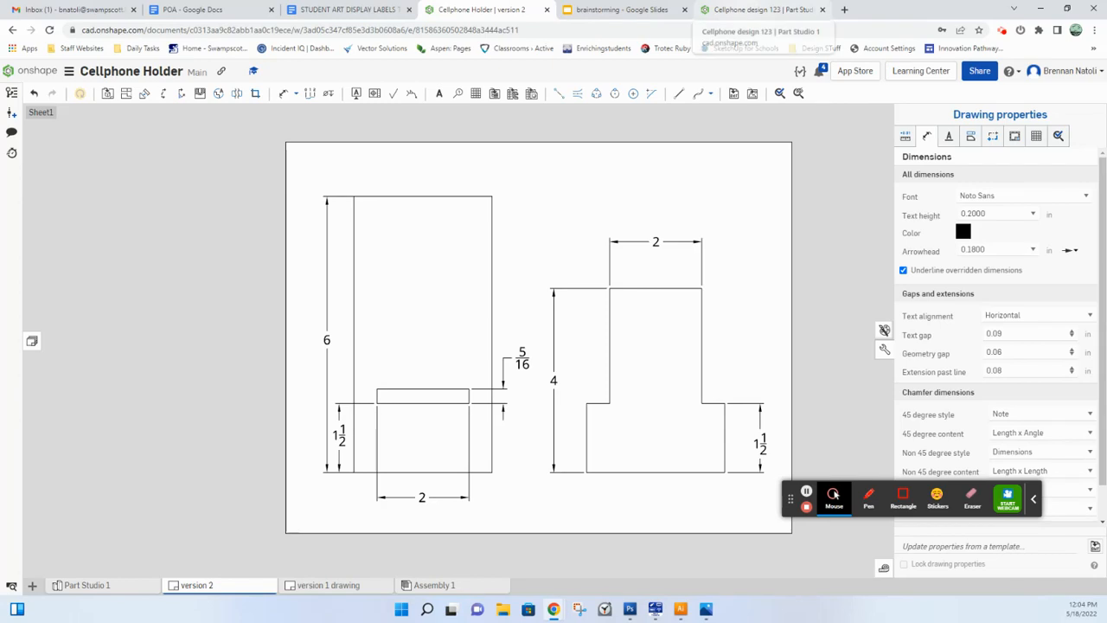
pyautogui.click(752, 10)
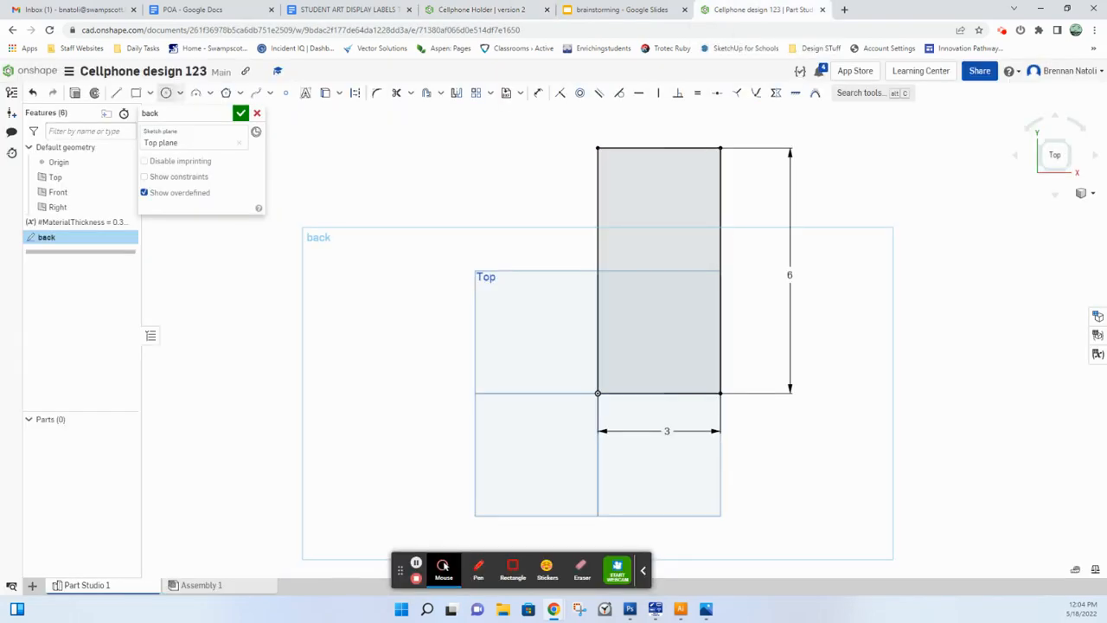
# Step: Draw a center point rectangle about 2.31 in wide and 0.33 in tall inside the back's lower part, aligned with the bottom edge's midpoint
pyautogui.click(149, 93)
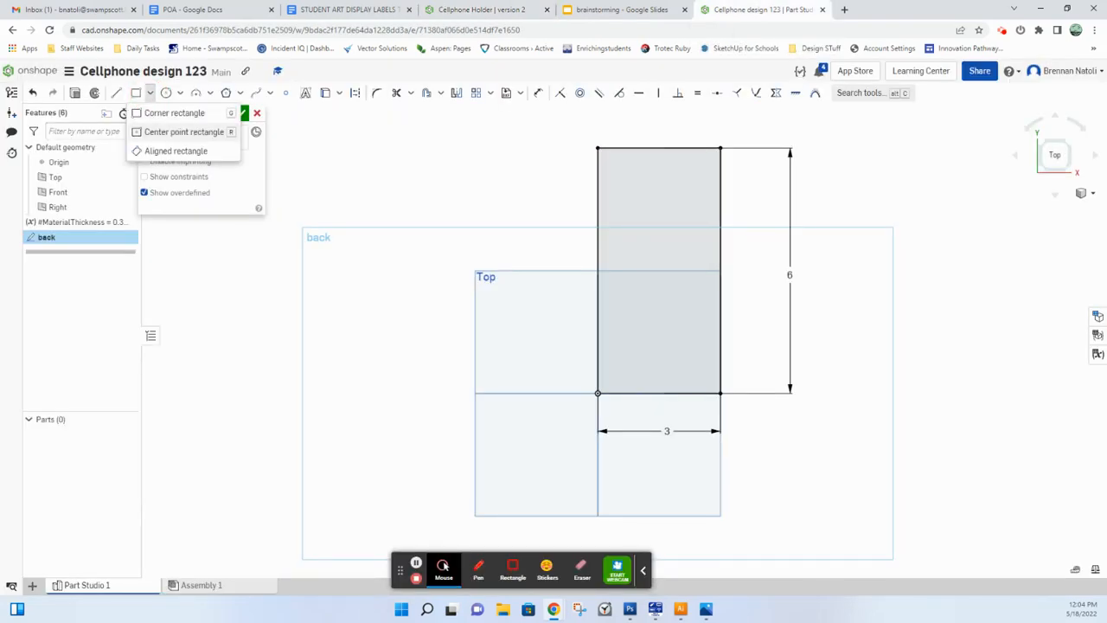
pyautogui.click(183, 131)
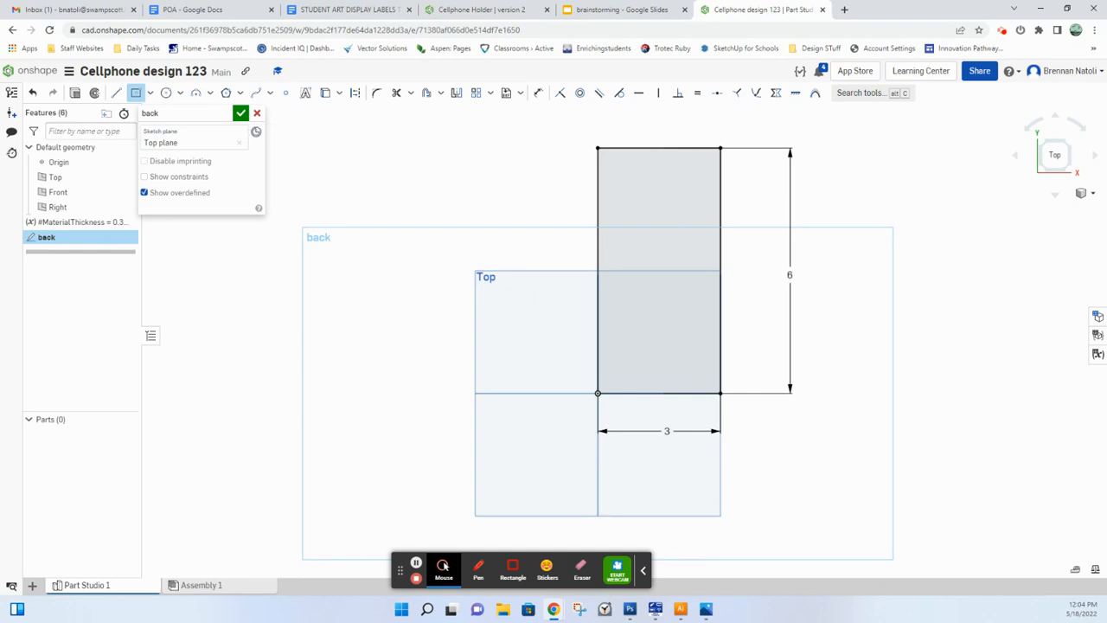
pyautogui.moveTo(686, 354); pyautogui.dragTo(658, 378, button='middle')
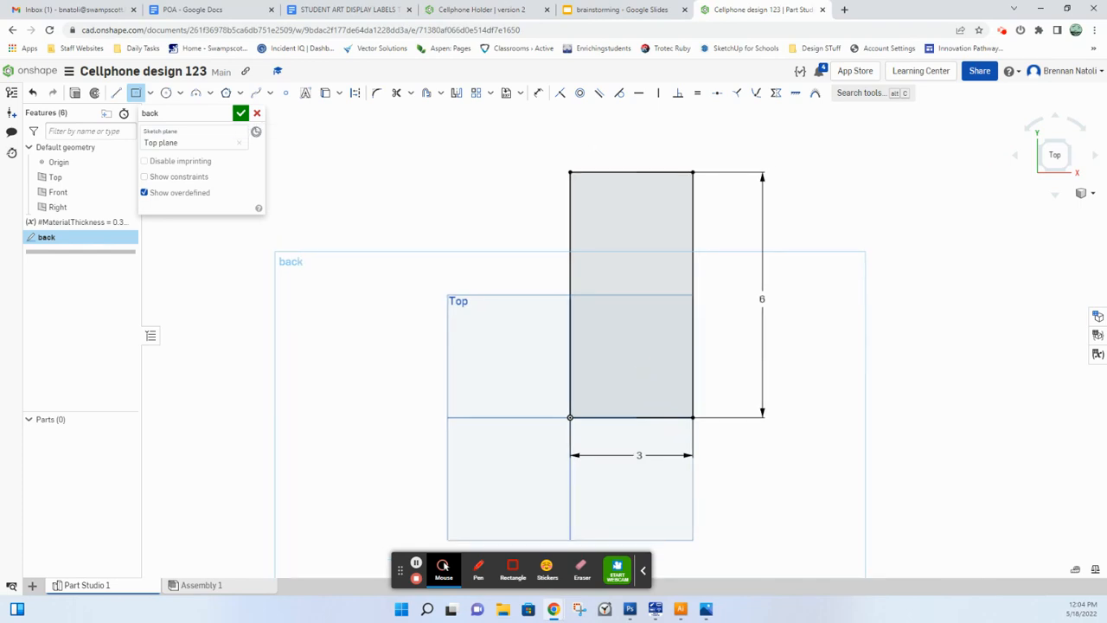
pyautogui.scroll(2, 648, 434)
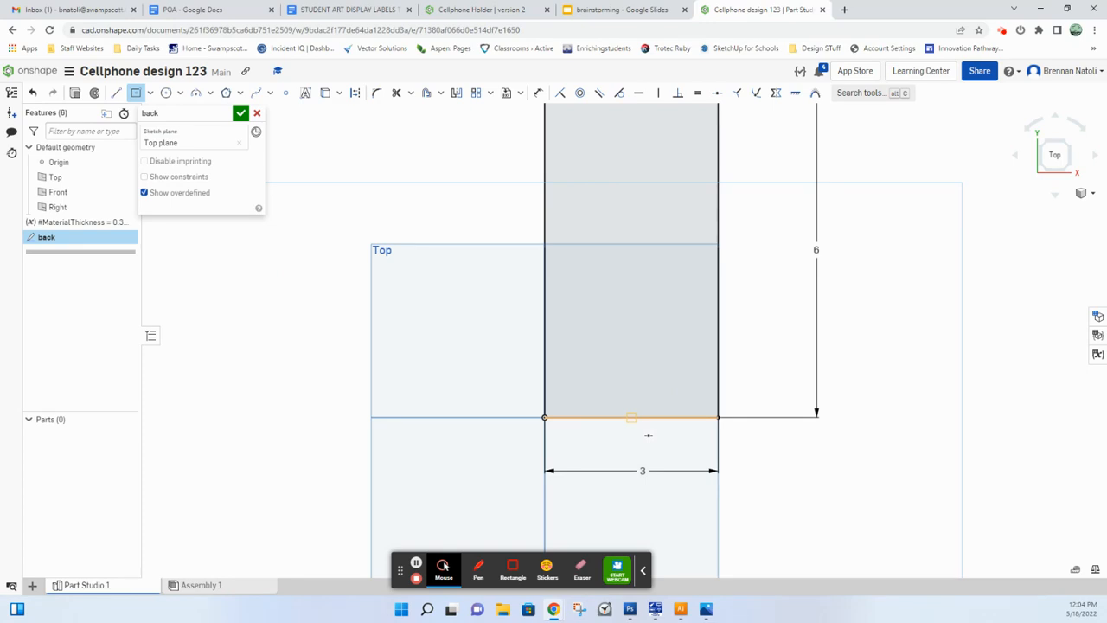
pyautogui.scroll(-1, 648, 435)
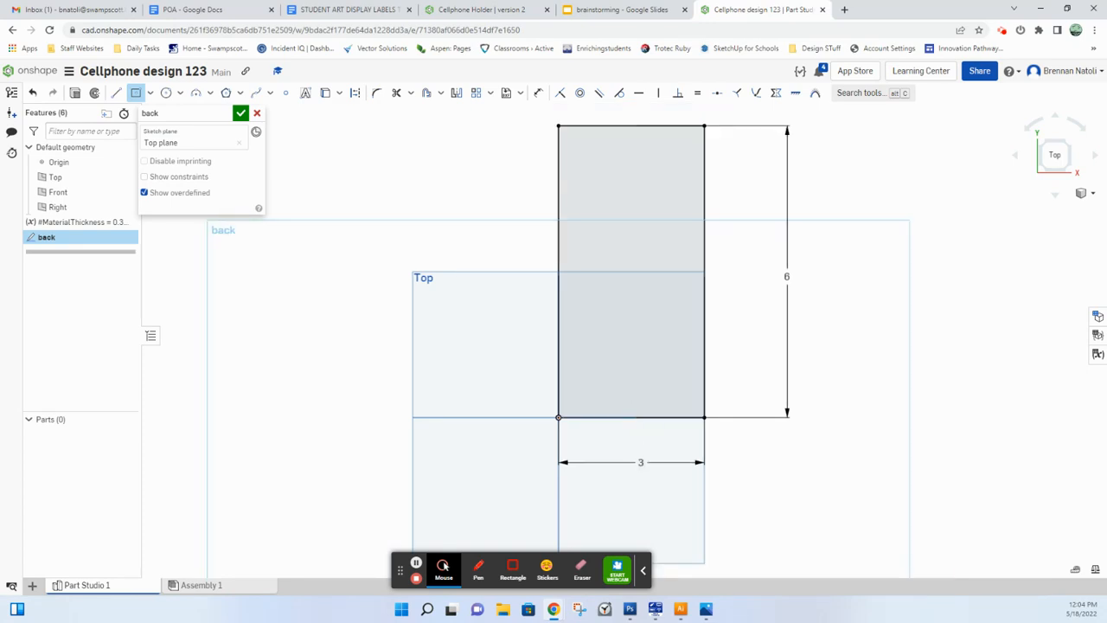
pyautogui.click(631, 348)
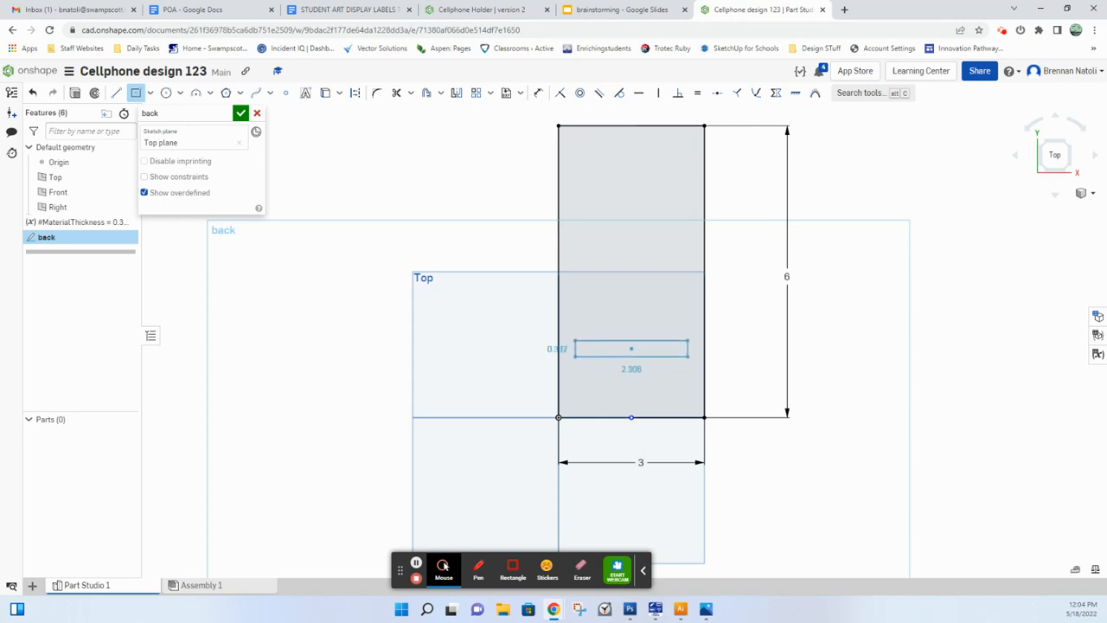
pyautogui.click(688, 356)
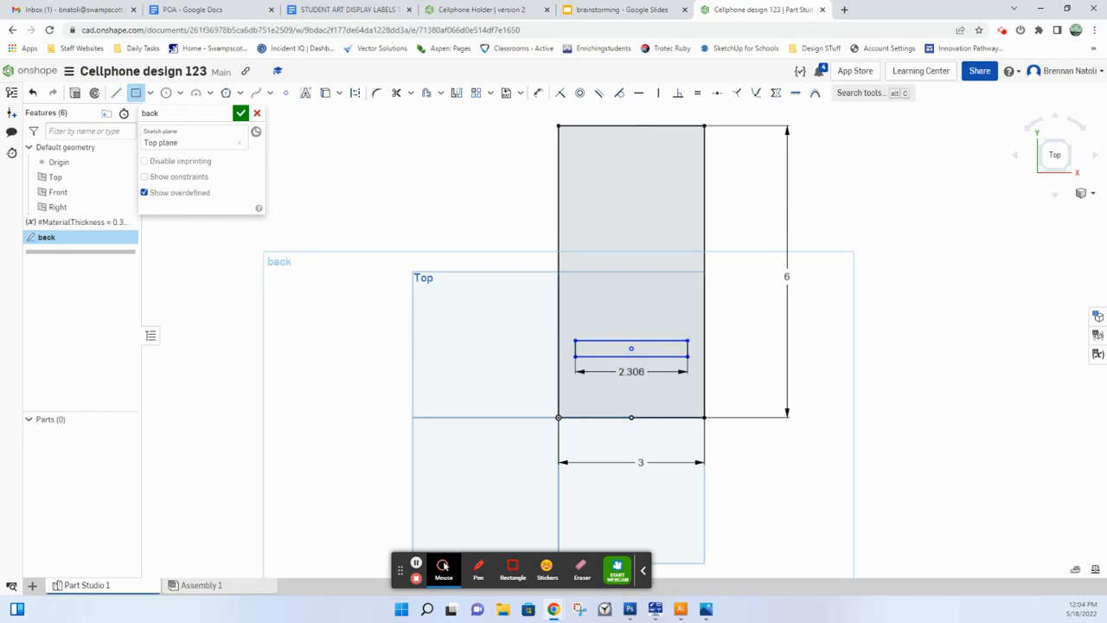
pyautogui.scroll(3, 611, 320)
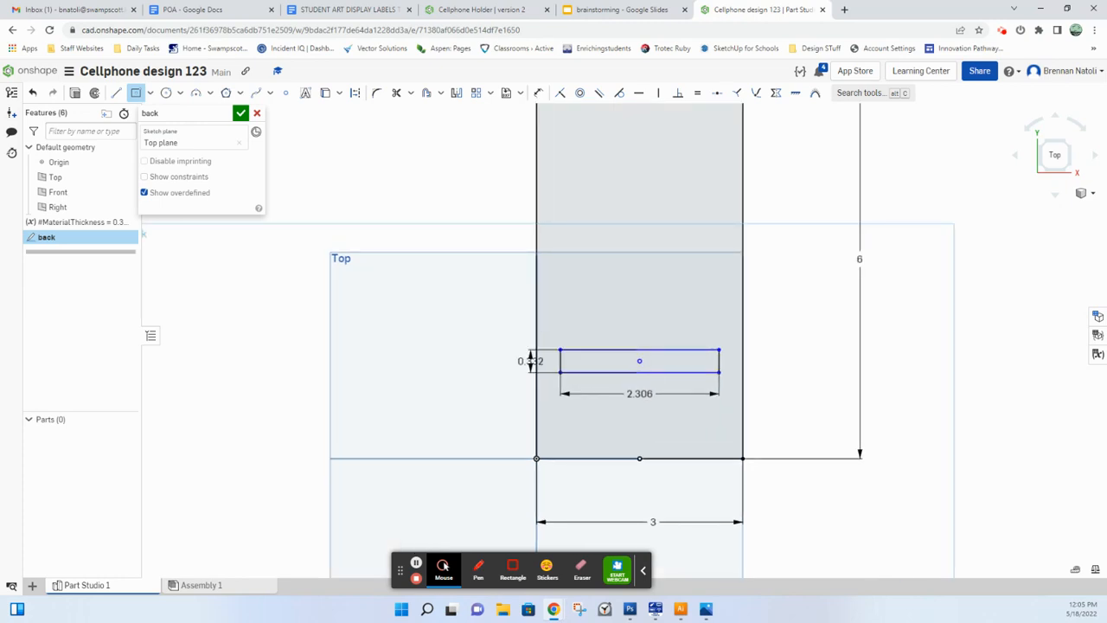
pyautogui.scroll(-3, 614, 382)
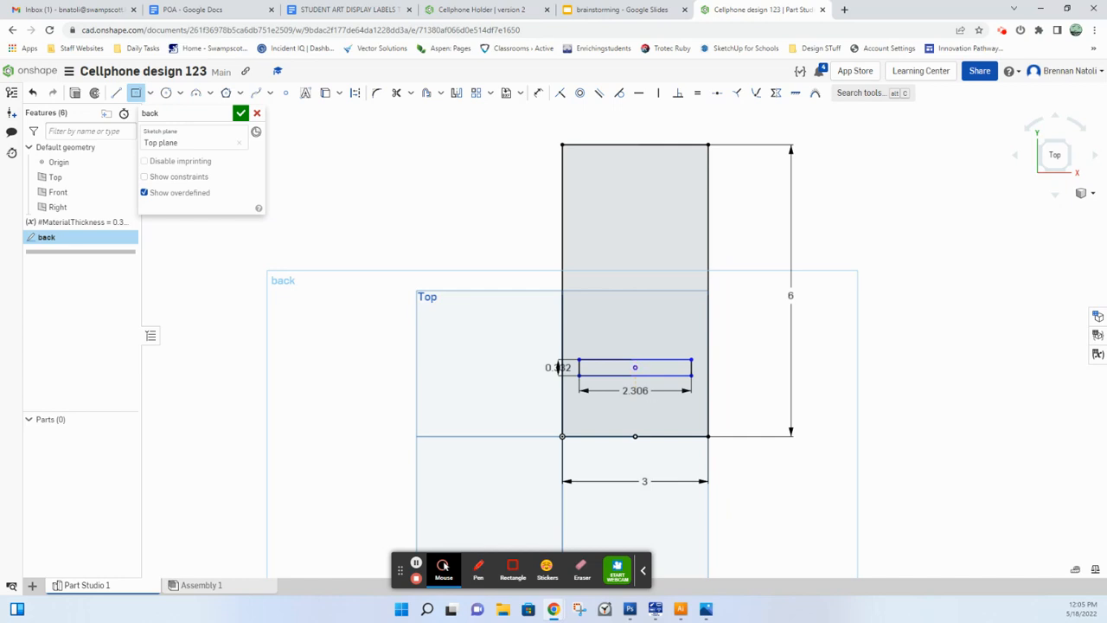
pyautogui.click(295, 155)
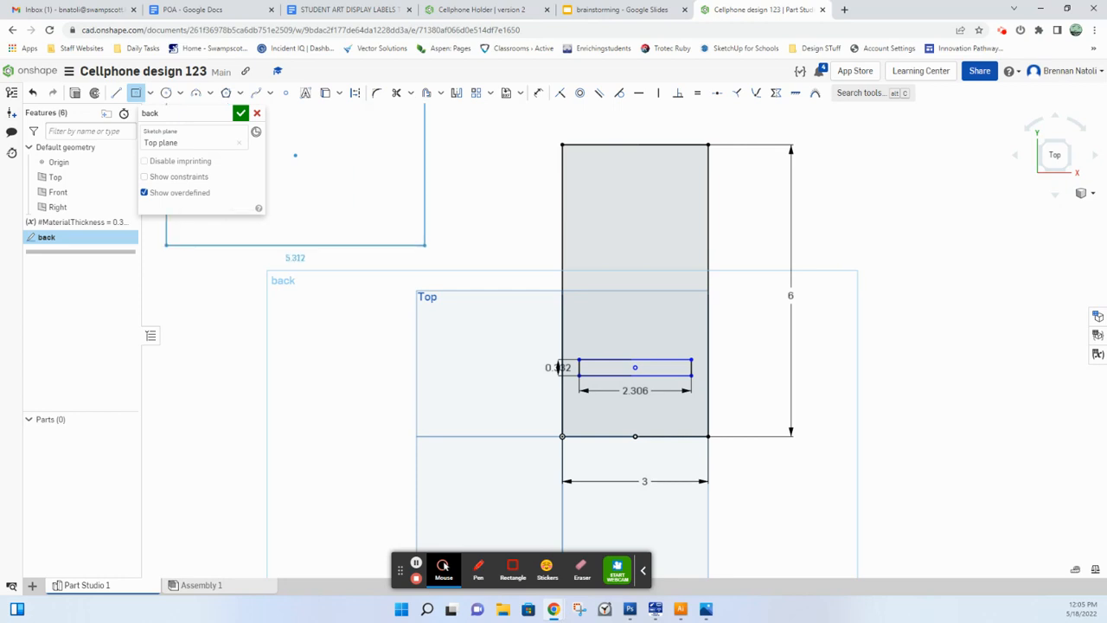
pyautogui.press('Escape')
# Step: Dimension the slot rectangle's width and set it to 2 in
pyautogui.press('d')
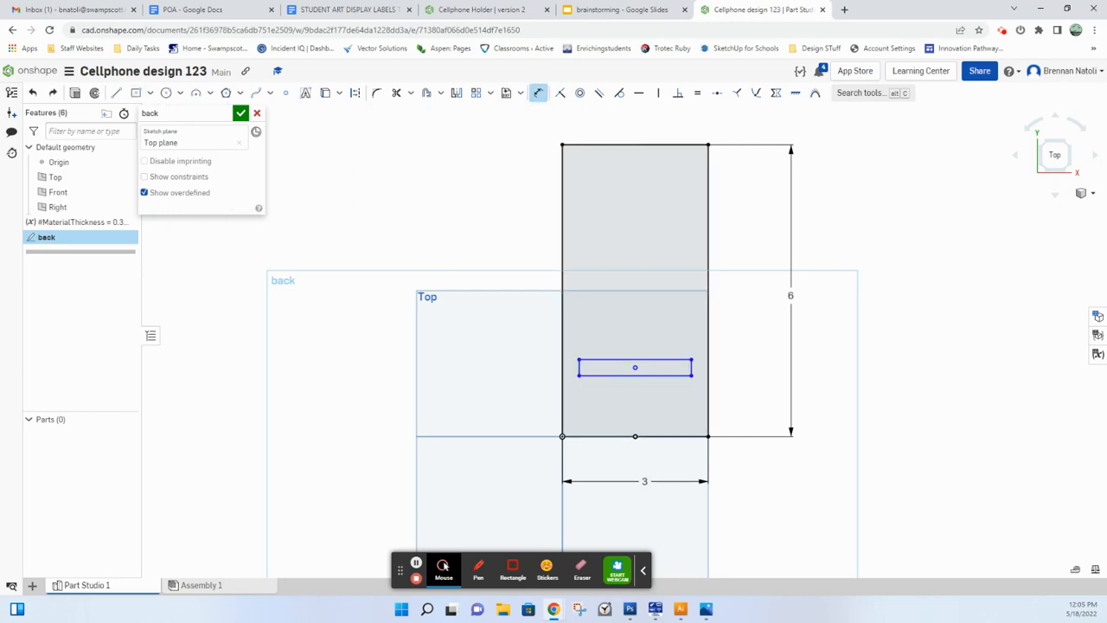
pyautogui.click(666, 376)
pyautogui.click(639, 404)
pyautogui.write('2')
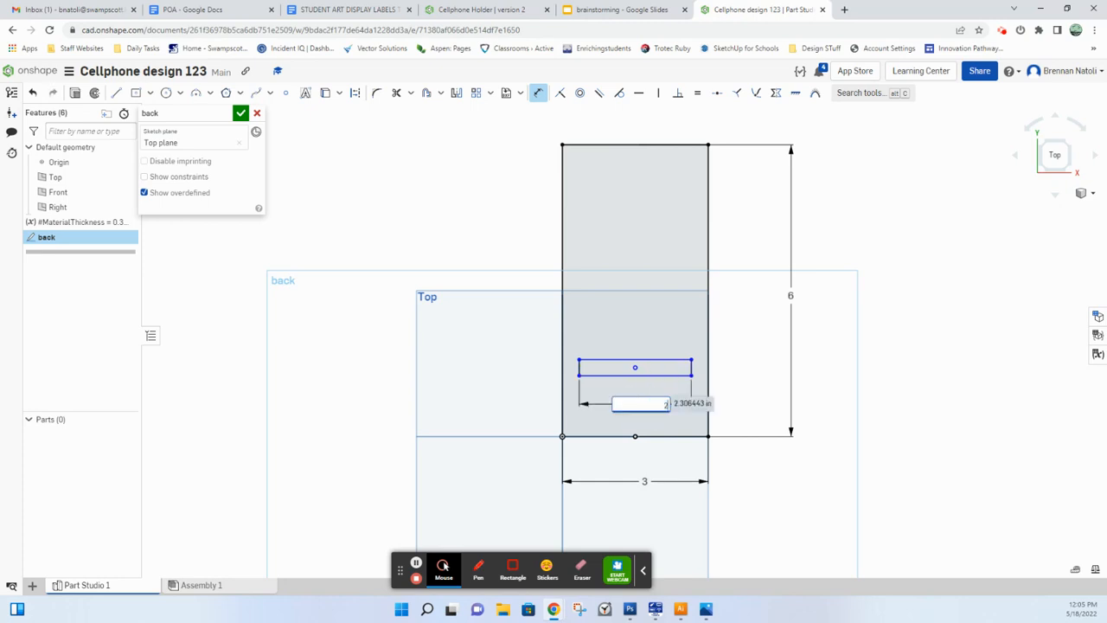
pyautogui.press('Return')
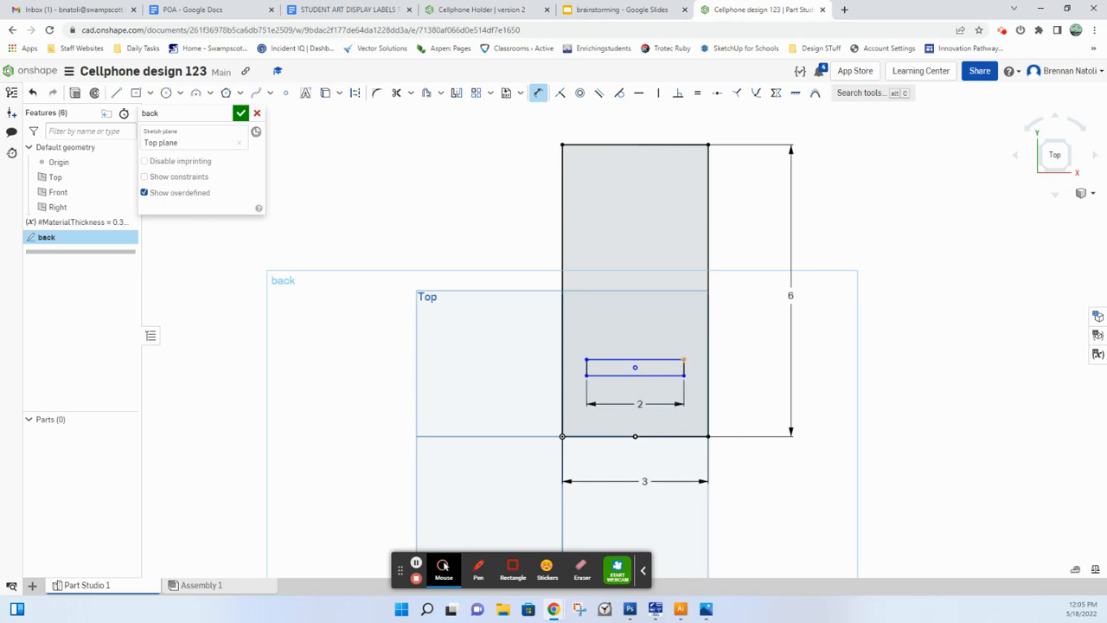
pyautogui.scroll(3, 683, 367)
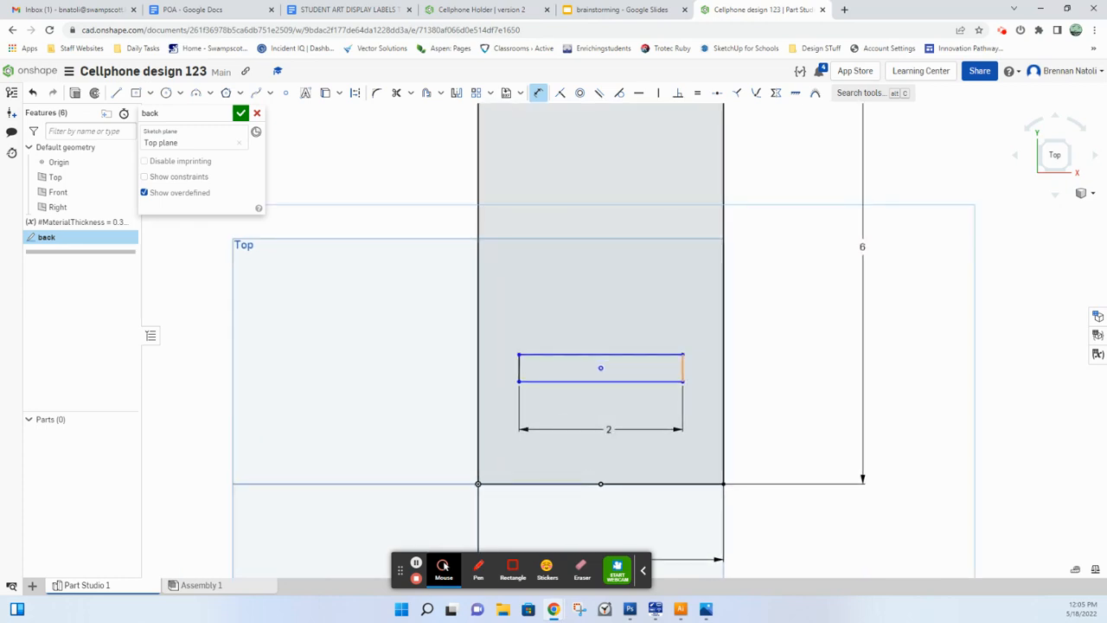
pyautogui.scroll(-2, 683, 367)
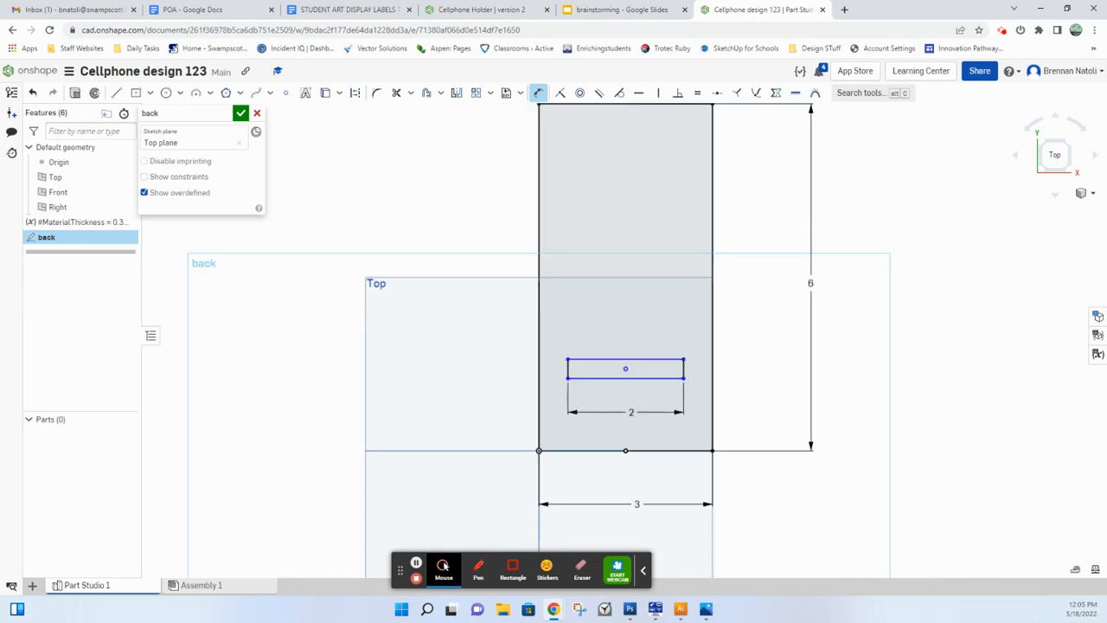
# Step: Switch to the Cellphone Holder document, compare its version 2 drawing and Assembly 1 for how the parts slot together, and return to Cellphone design 123
pyautogui.click(240, 586)
pyautogui.click(102, 585)
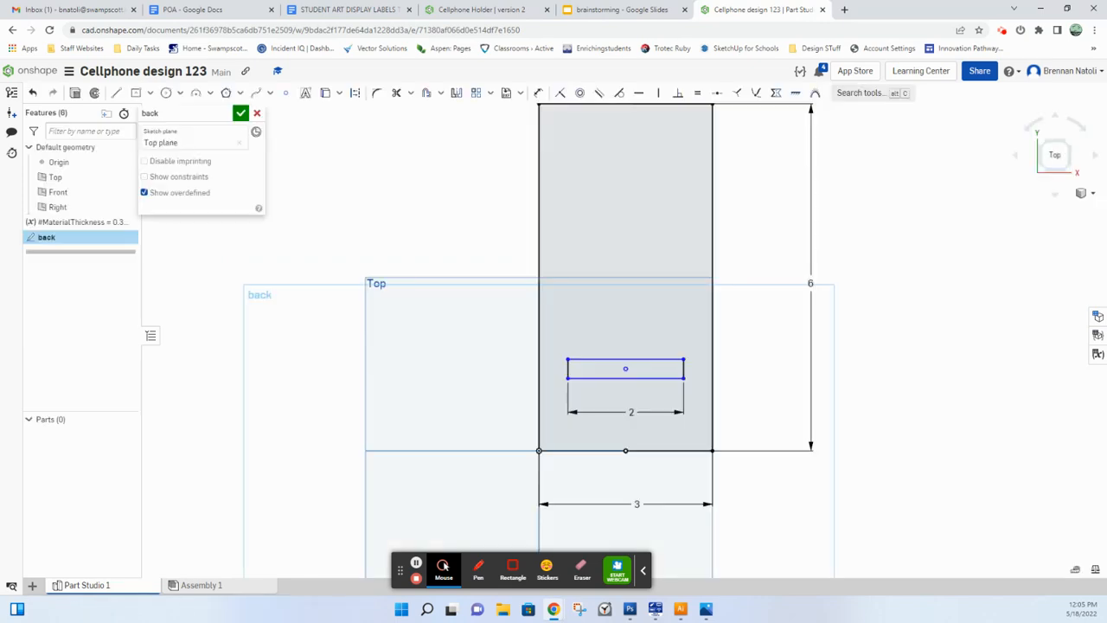
pyautogui.click(482, 9)
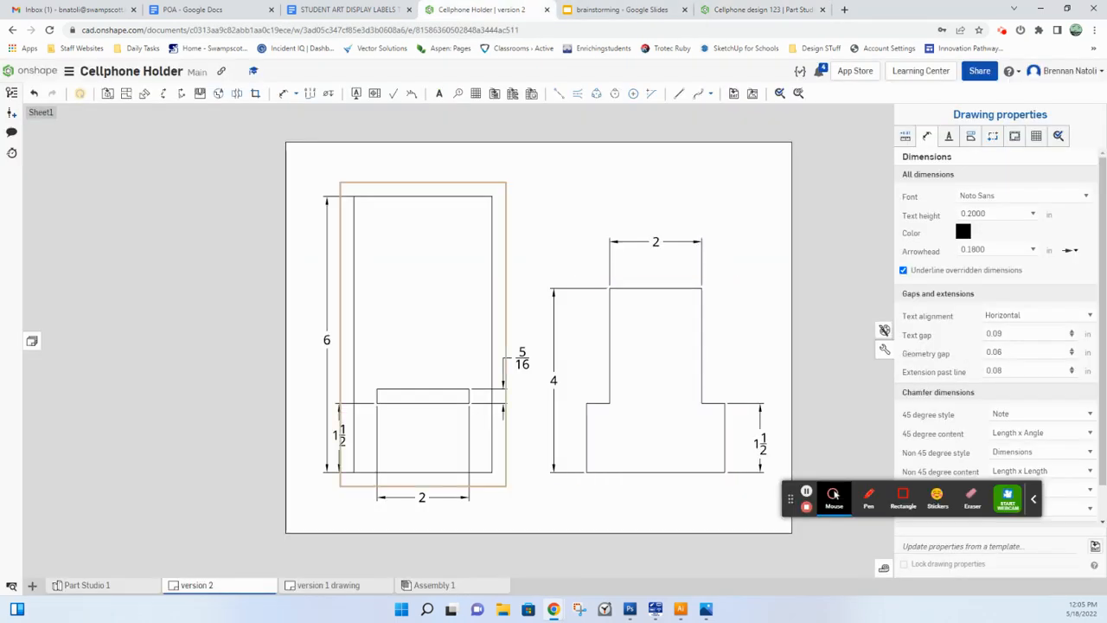
pyautogui.click(413, 585)
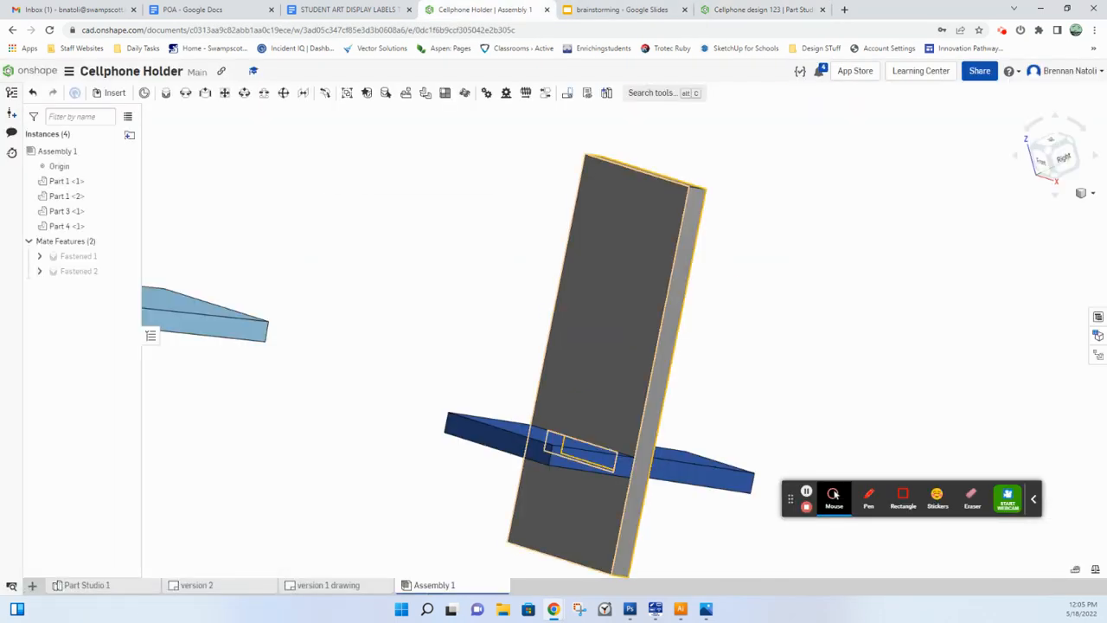
pyautogui.moveTo(610, 377)
pyautogui.mouseDown(button='right')
pyautogui.moveTo(551, 417)
pyautogui.moveTo(568, 420)
pyautogui.moveTo(565, 440)
pyautogui.moveTo(566, 388)
pyautogui.moveTo(597, 406)
pyautogui.mouseUp(button='right')
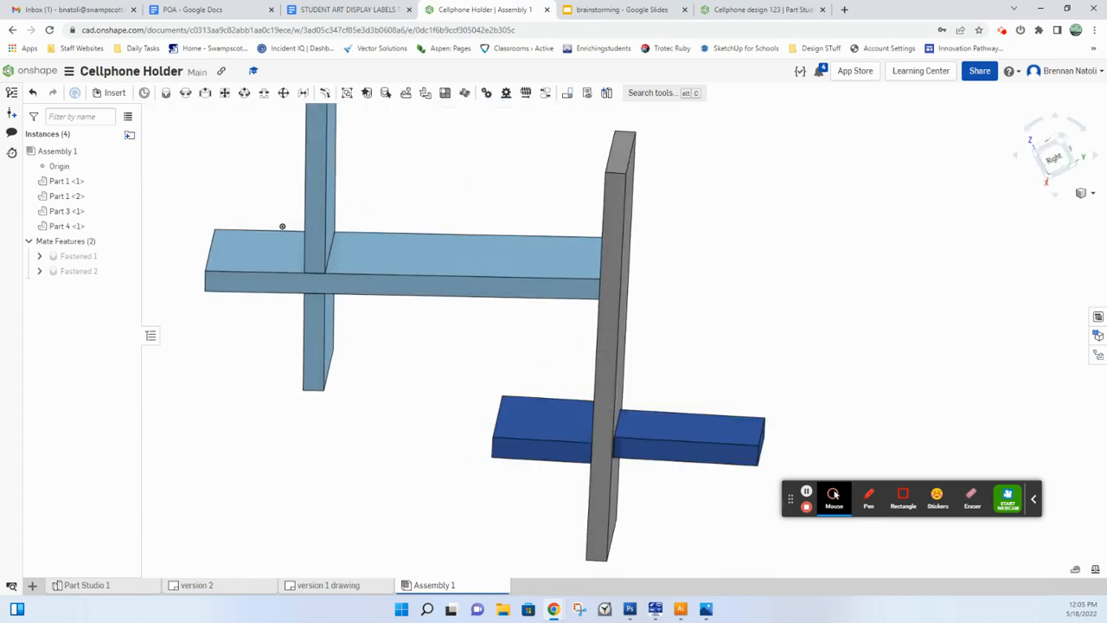
pyautogui.click(760, 9)
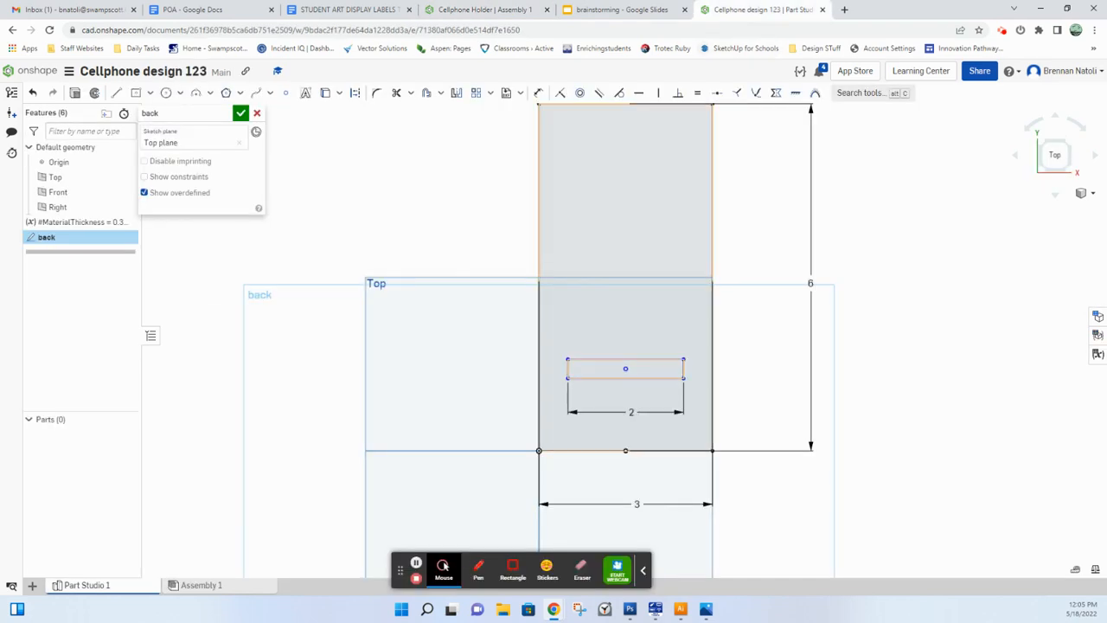
# Step: Dimension the slot rectangle's height outside the back's right edge and set it to the #MaterialThickness variable
pyautogui.scroll(-1, 691, 396)
pyautogui.press('d')
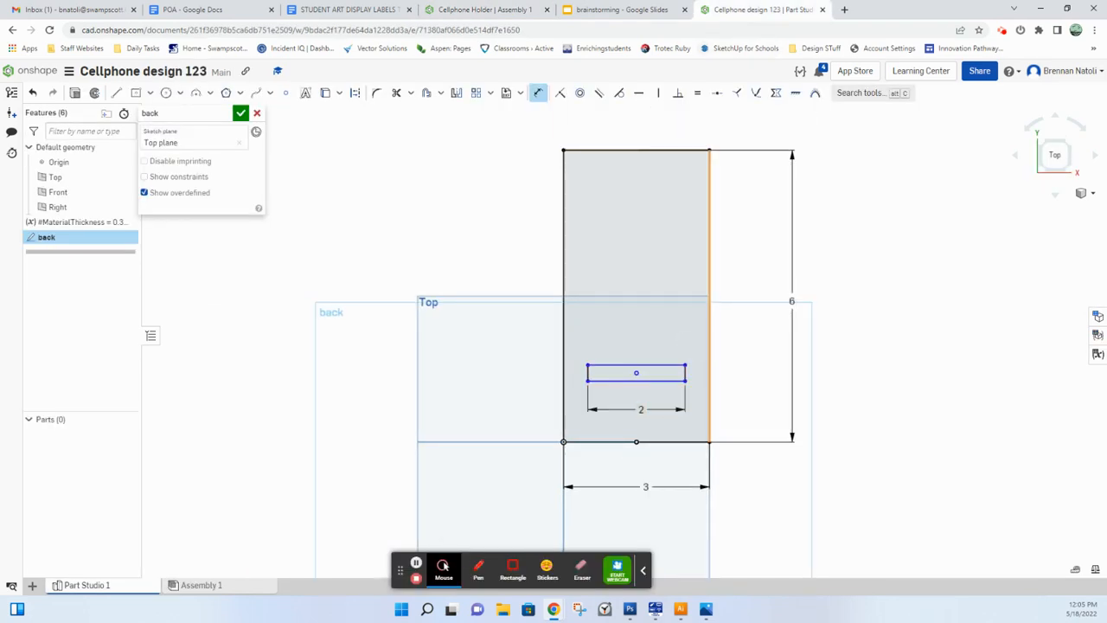
pyautogui.click(687, 372)
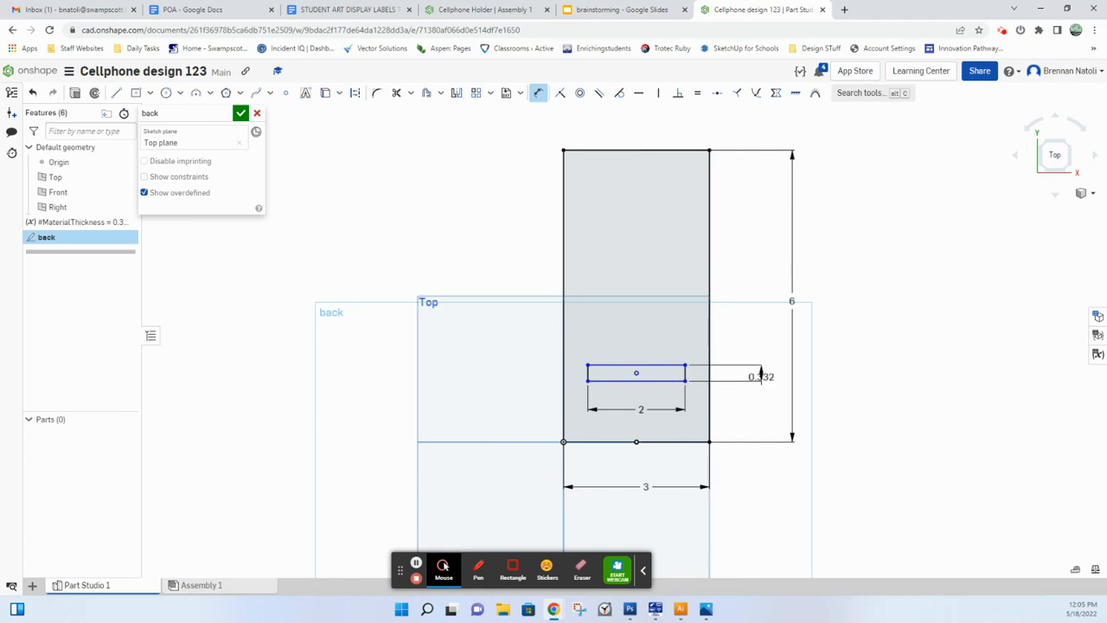
pyautogui.click(754, 375)
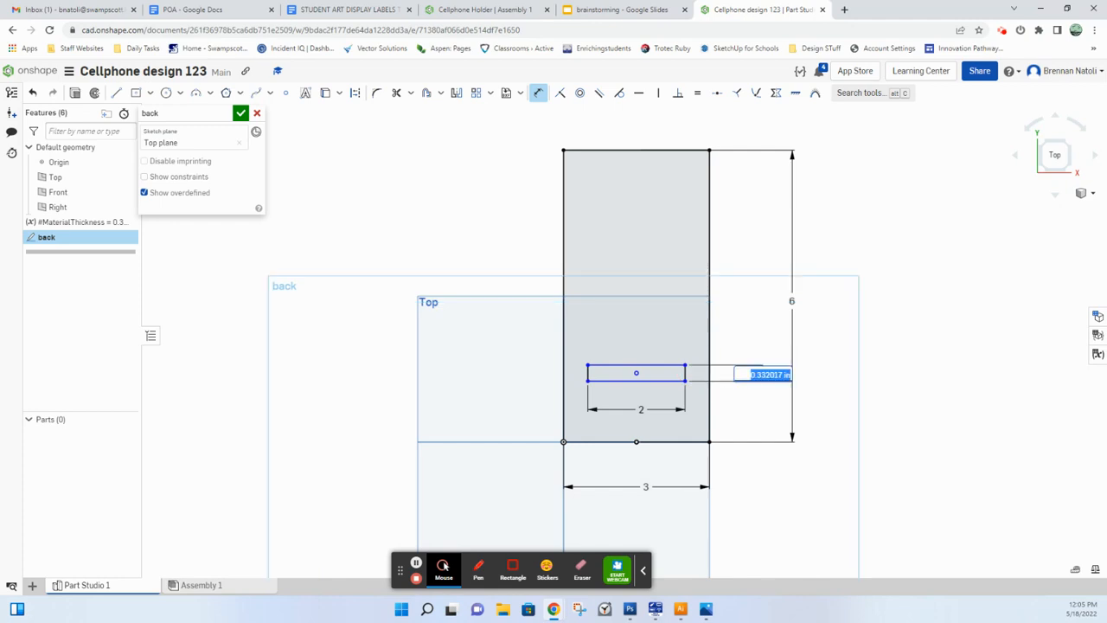
pyautogui.write('#')
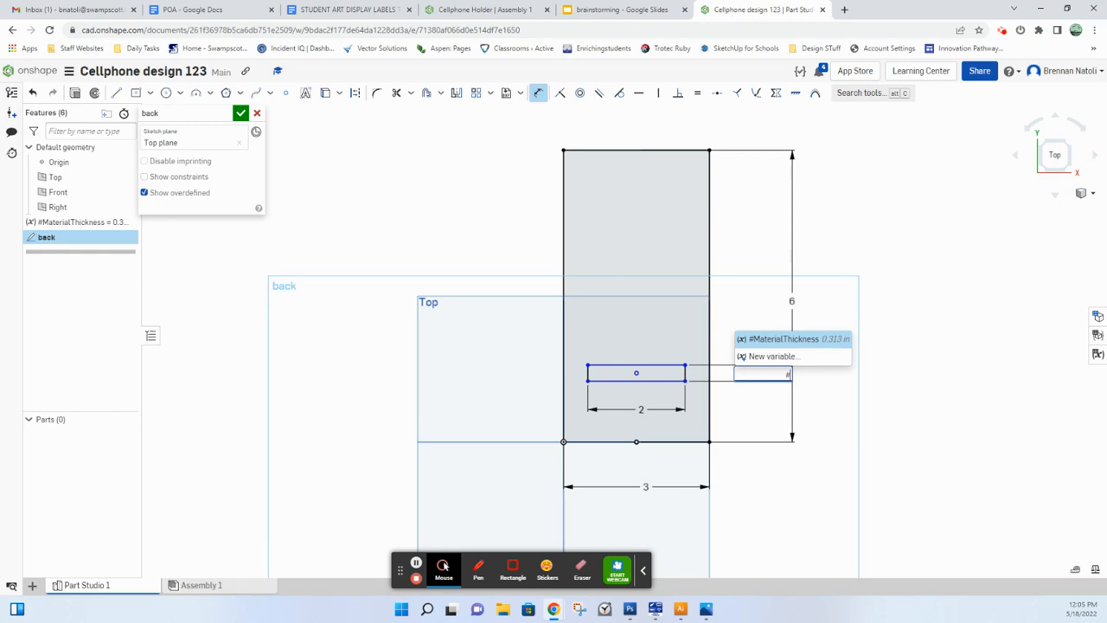
pyautogui.click(808, 341)
pyautogui.press('Return')
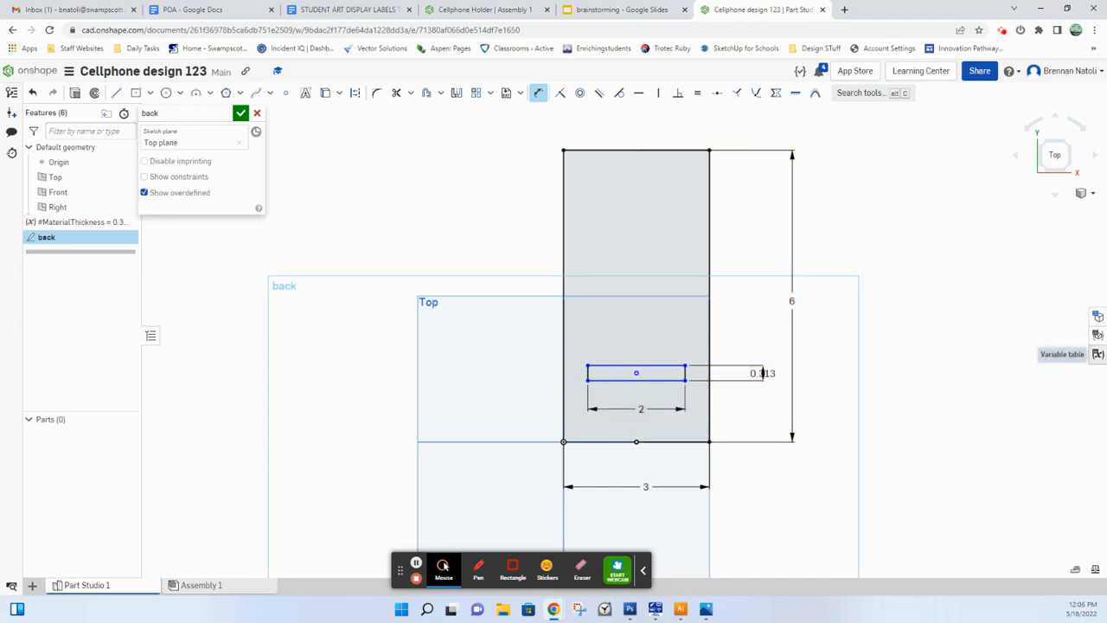
# Step: Open the variable table to examine the MaterialThickness value, and close the table
pyautogui.click(1096, 354)
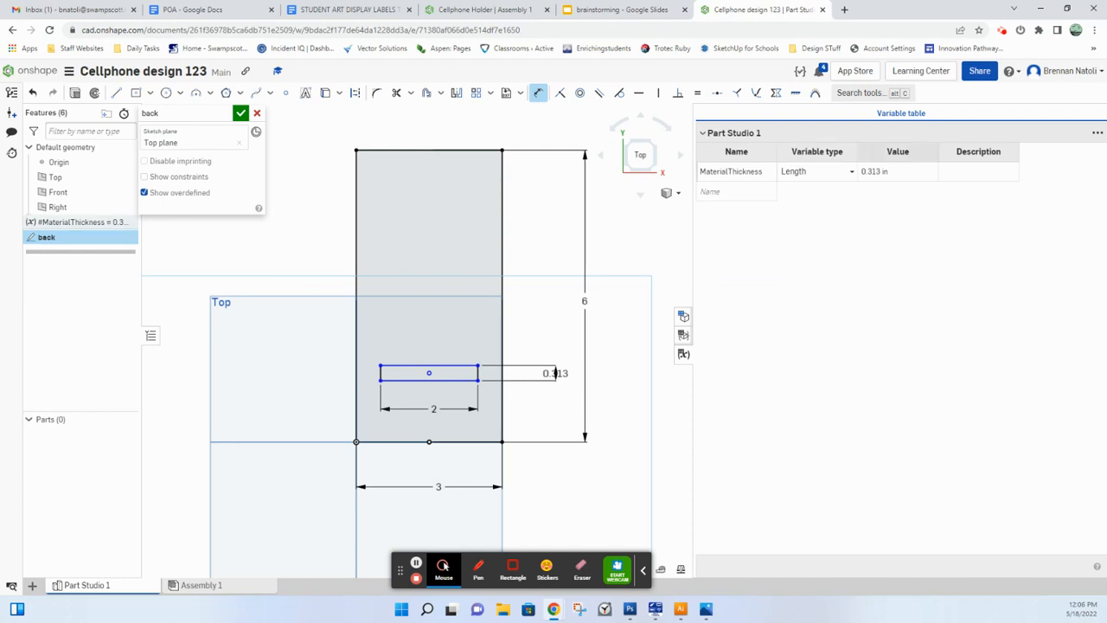
pyautogui.click(898, 171)
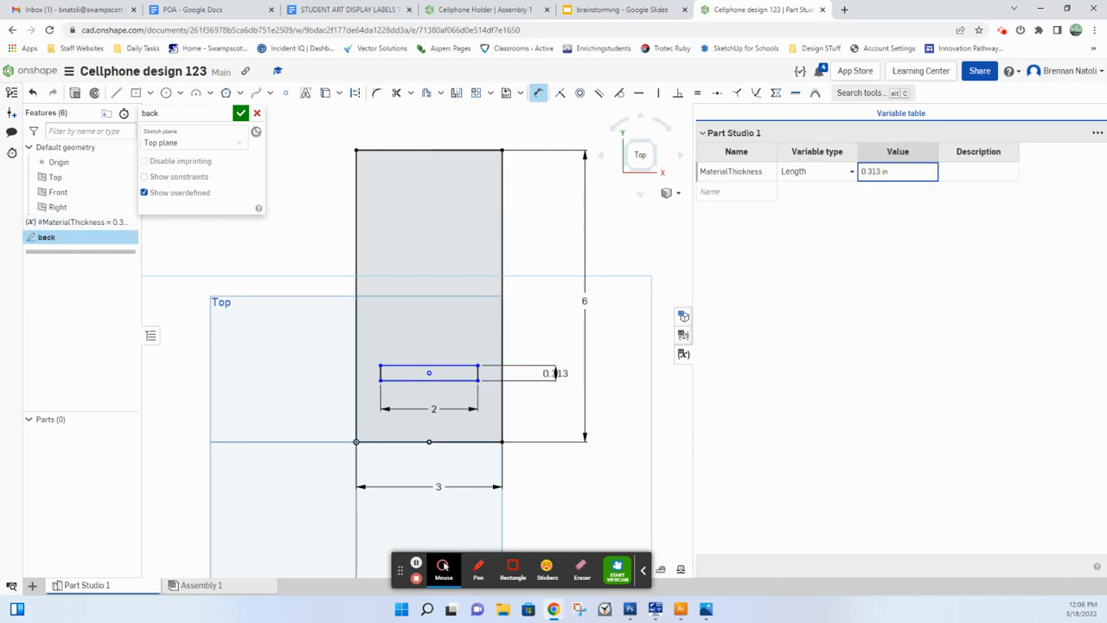
pyautogui.moveTo(443, 567); pyautogui.dragTo(247, 547)
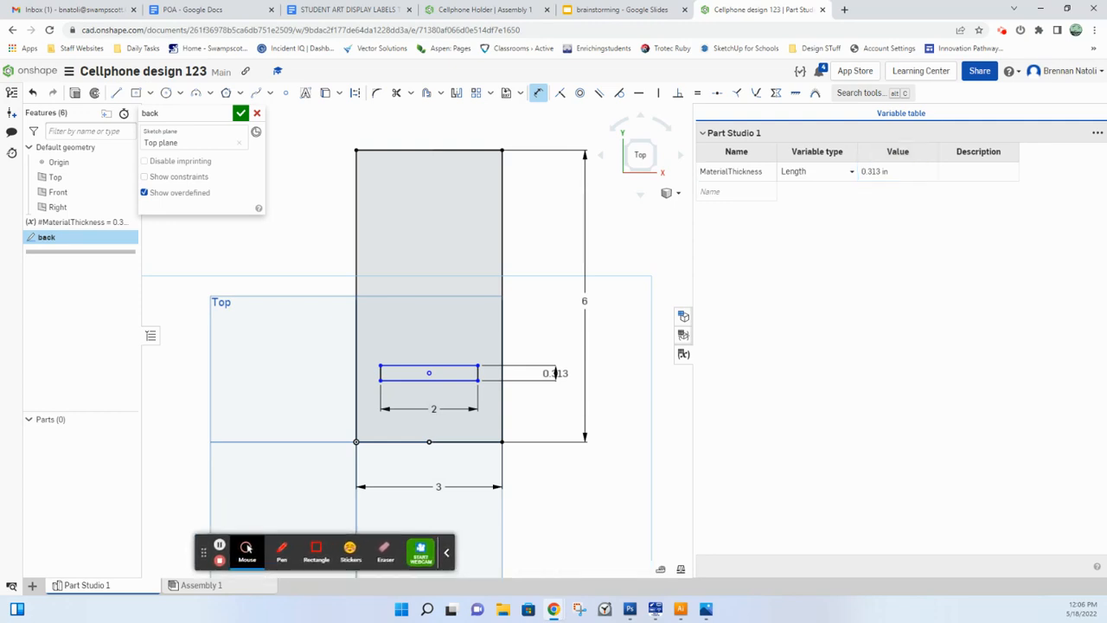
pyautogui.click(683, 355)
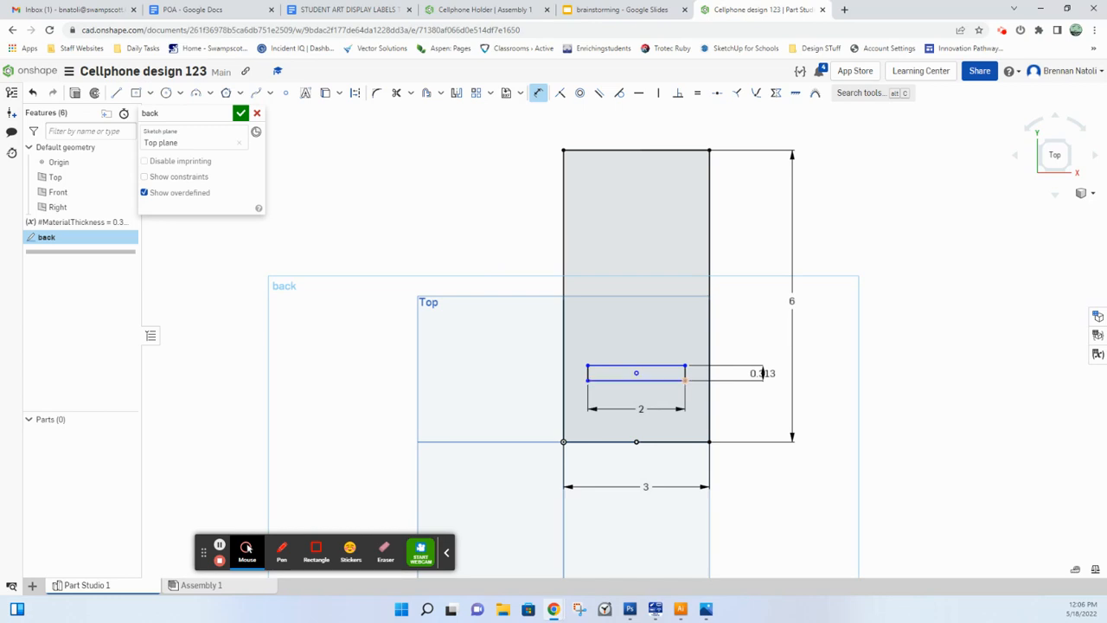
# Step: Dimension the slot's lower edge 1.5 in above the back's bottom edge and finish the sketch
pyautogui.click(685, 383)
pyautogui.click(709, 442)
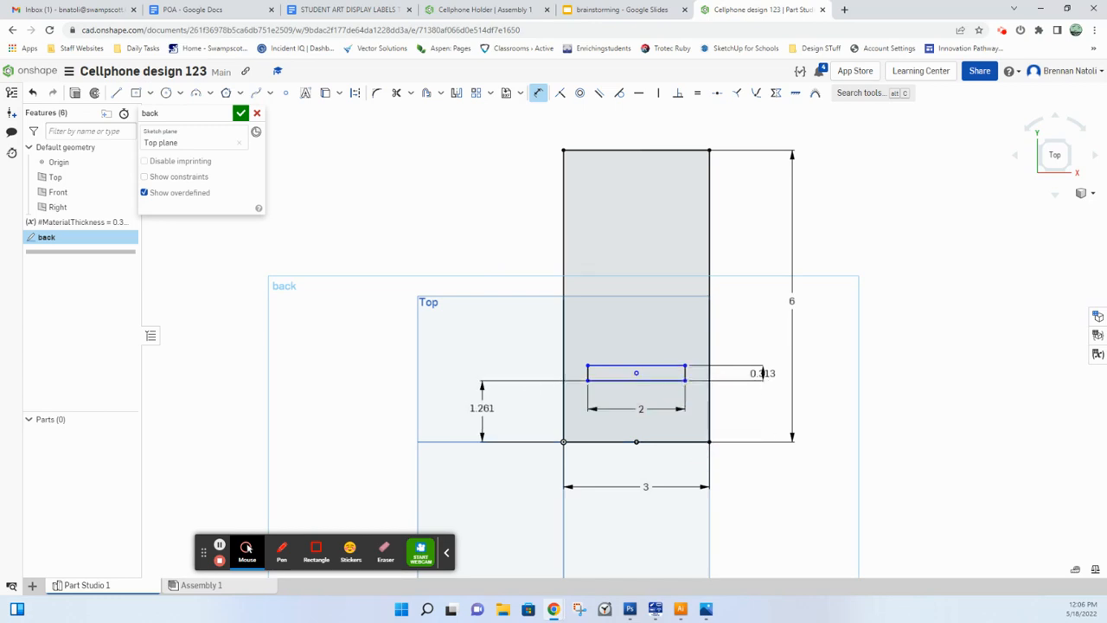
pyautogui.click(479, 408)
pyautogui.write('1.5')
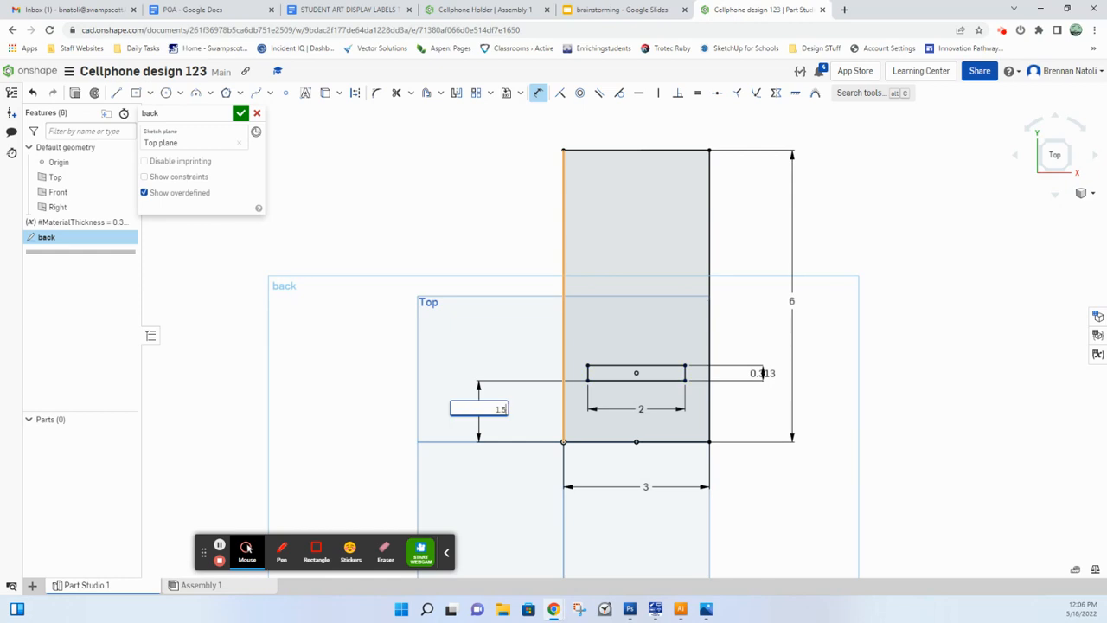
pyautogui.press('Return')
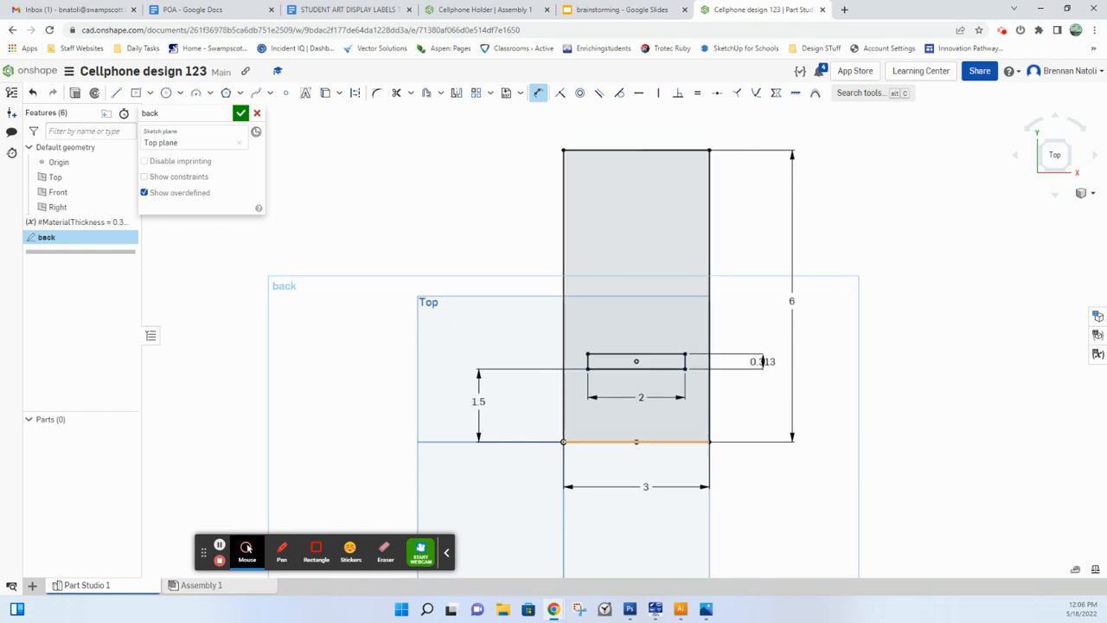
pyautogui.click(241, 113)
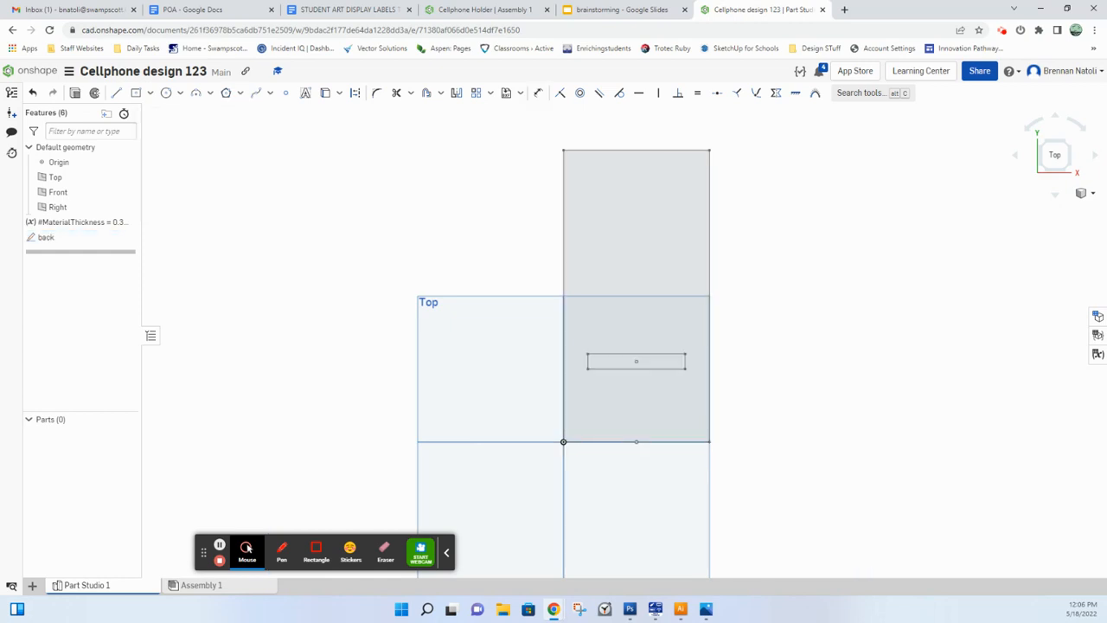
# Step: Extrude the back sketch's face around the slot to a depth of #MaterialThickness and name the feature back
pyautogui.hotkey('shift', 'e')
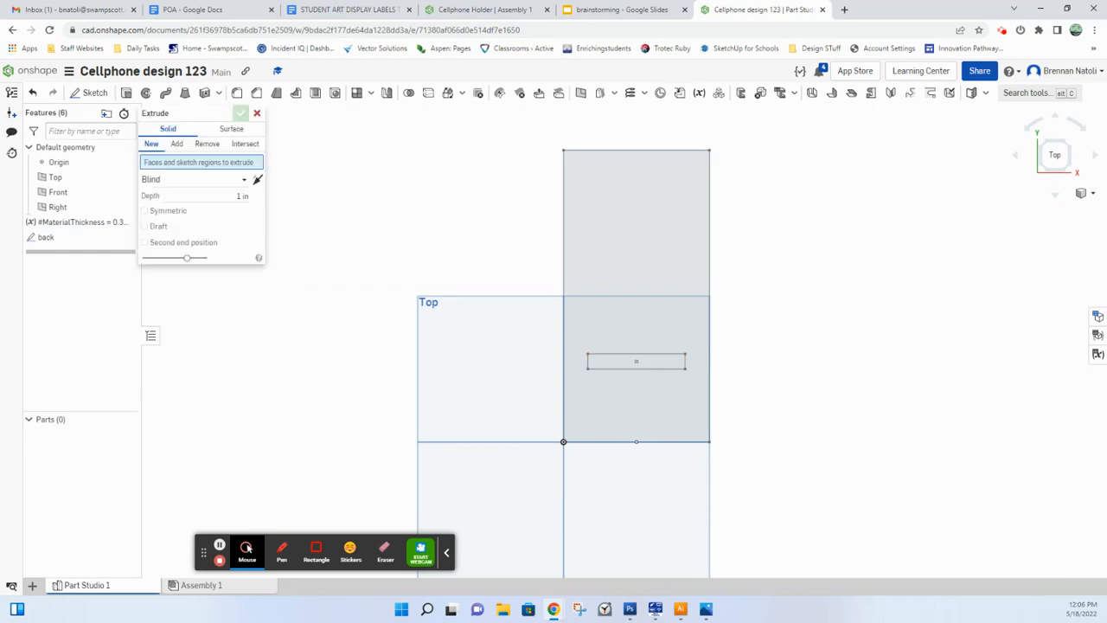
pyautogui.moveTo(905, 398)
pyautogui.mouseDown(button='right')
pyautogui.moveTo(916, 333)
pyautogui.moveTo(876, 310)
pyautogui.moveTo(874, 320)
pyautogui.moveTo(825, 282)
pyautogui.moveTo(919, 400)
pyautogui.mouseUp(button='right')
pyautogui.click(692, 263)
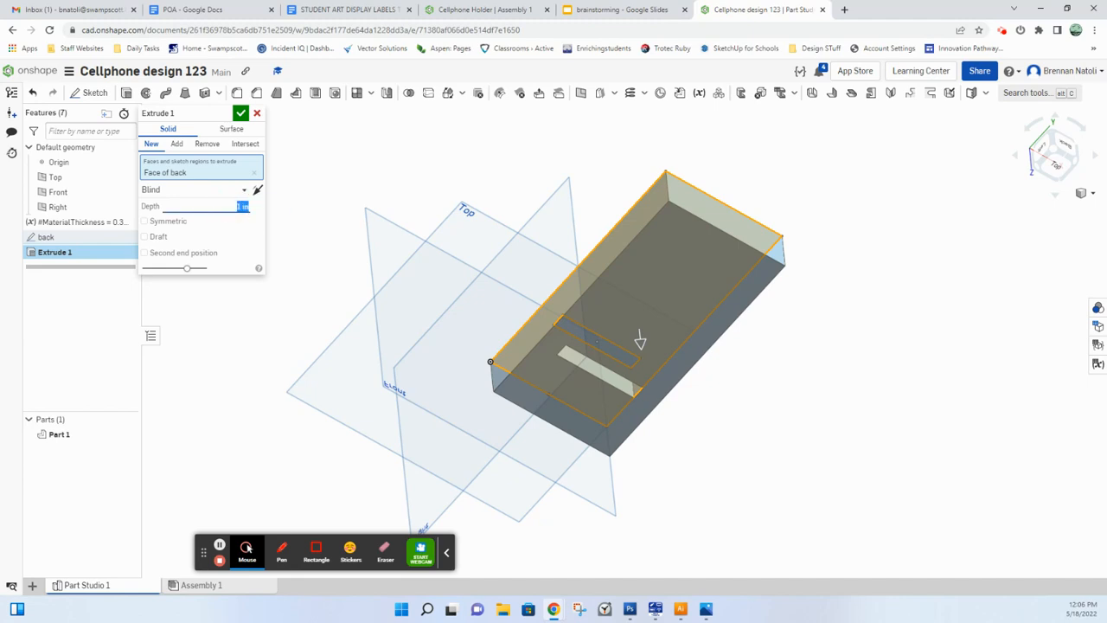
pyautogui.write('#')
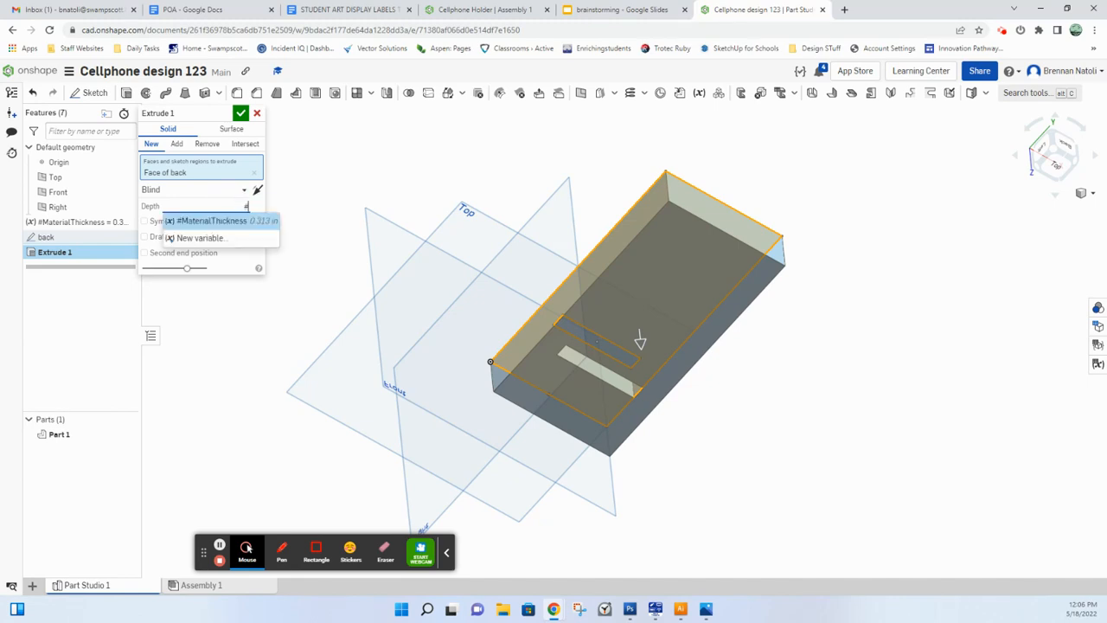
pyautogui.click(227, 221)
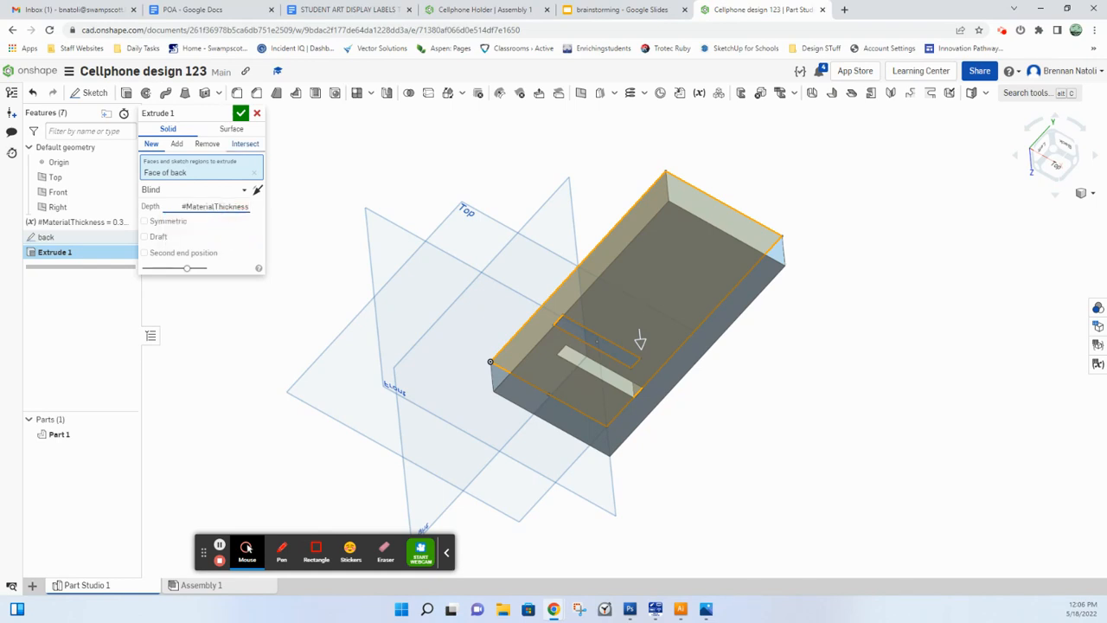
pyautogui.click(222, 112)
pyautogui.write('b')
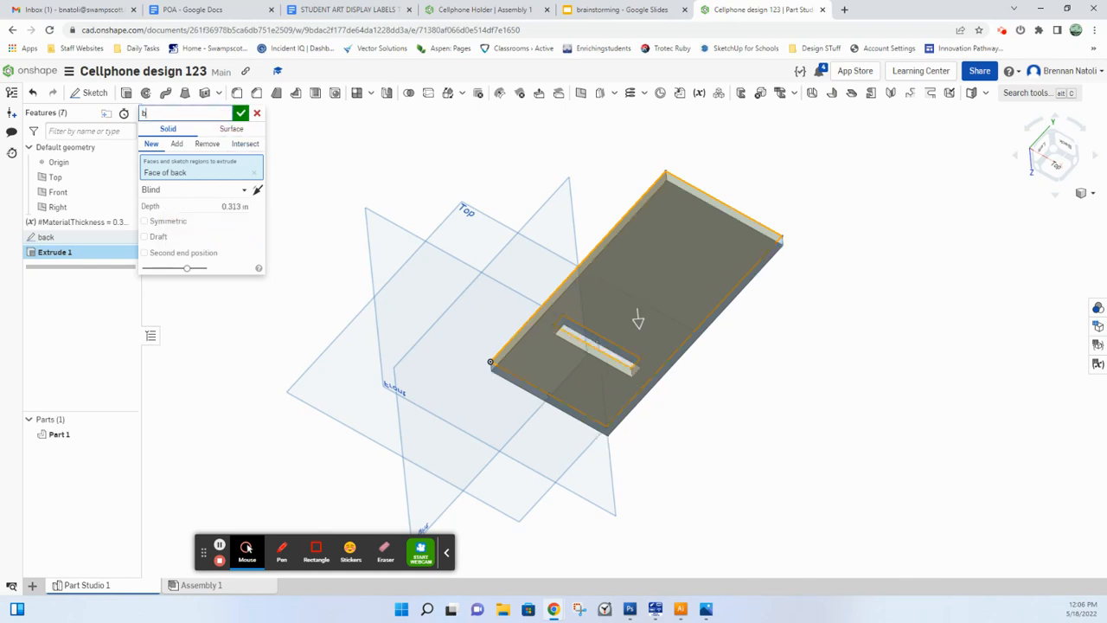
pyautogui.write('ase')
pyautogui.press('Return')
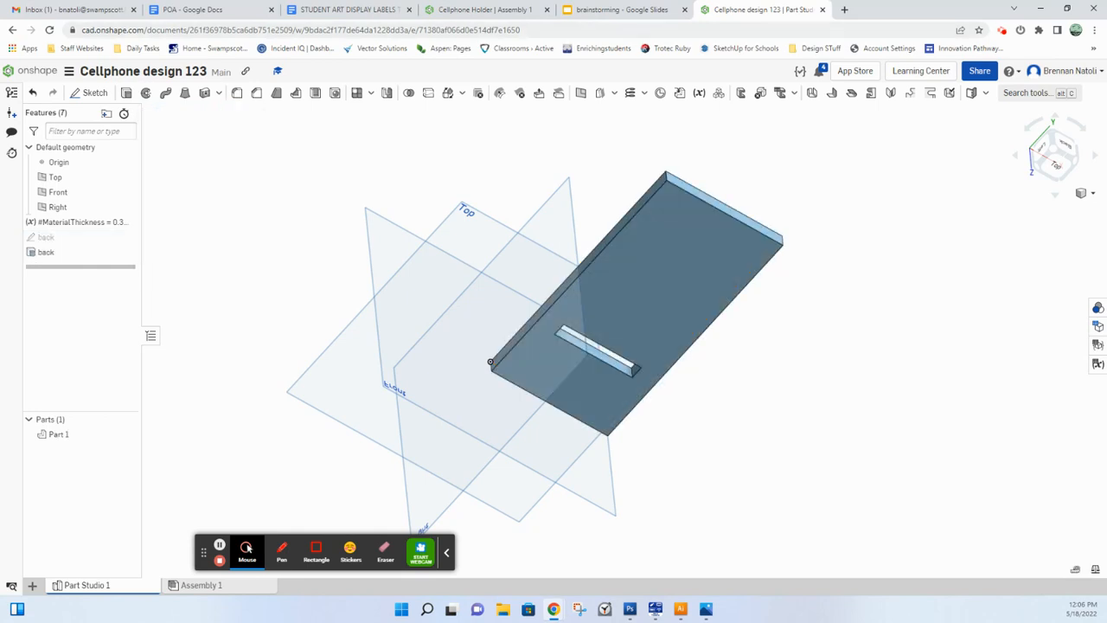
# Step: Rename the extruded part in the parts list as back
pyautogui.click(1057, 175)
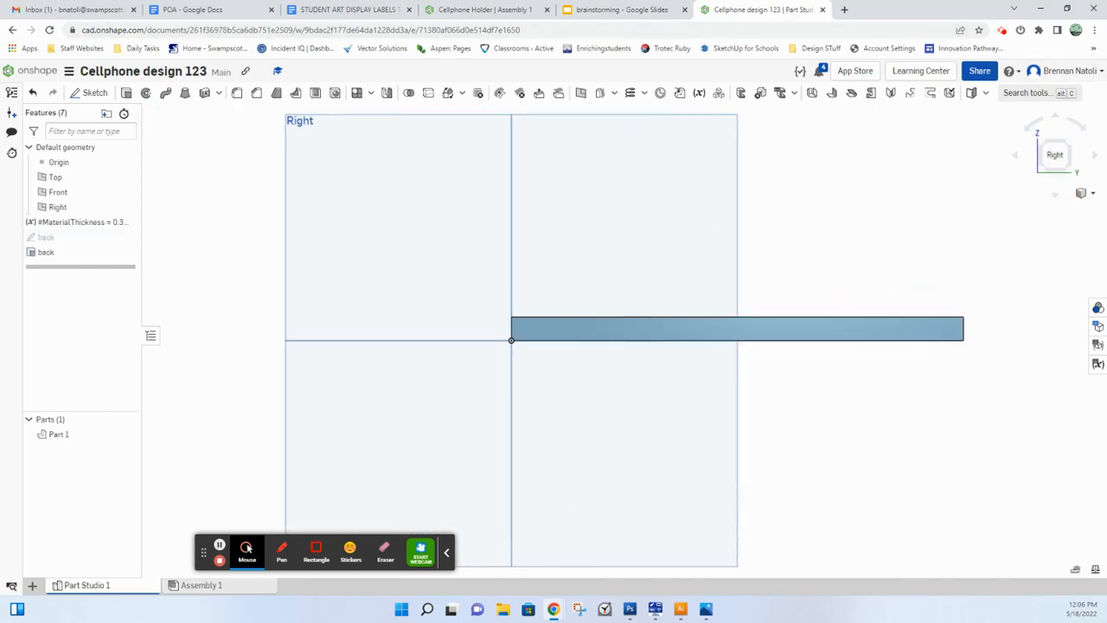
pyautogui.click(1043, 143)
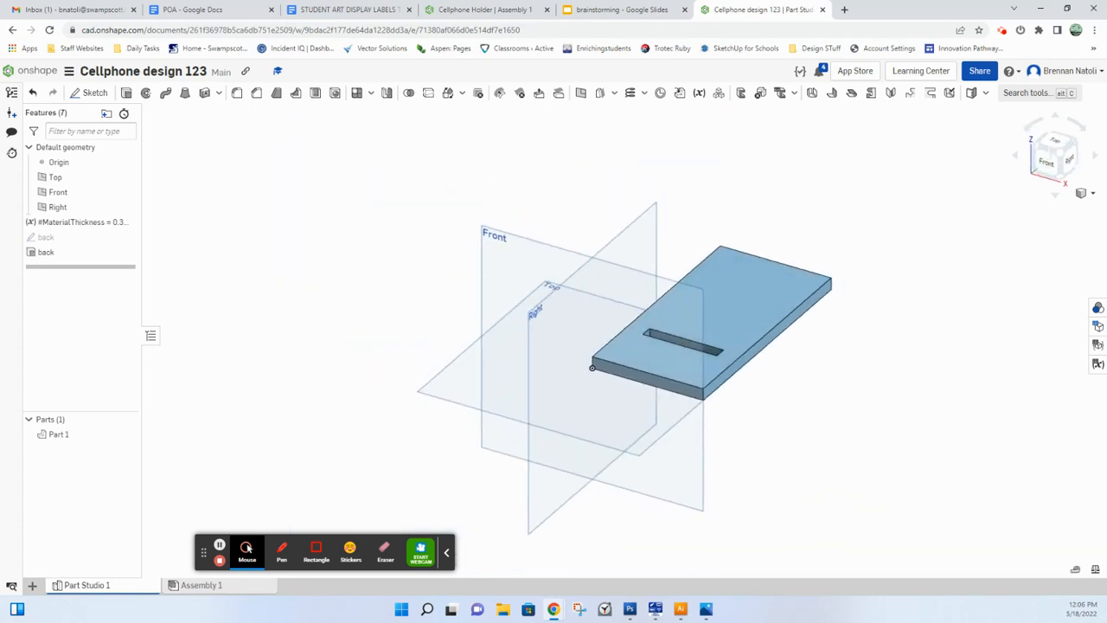
pyautogui.rightClick(58, 433)
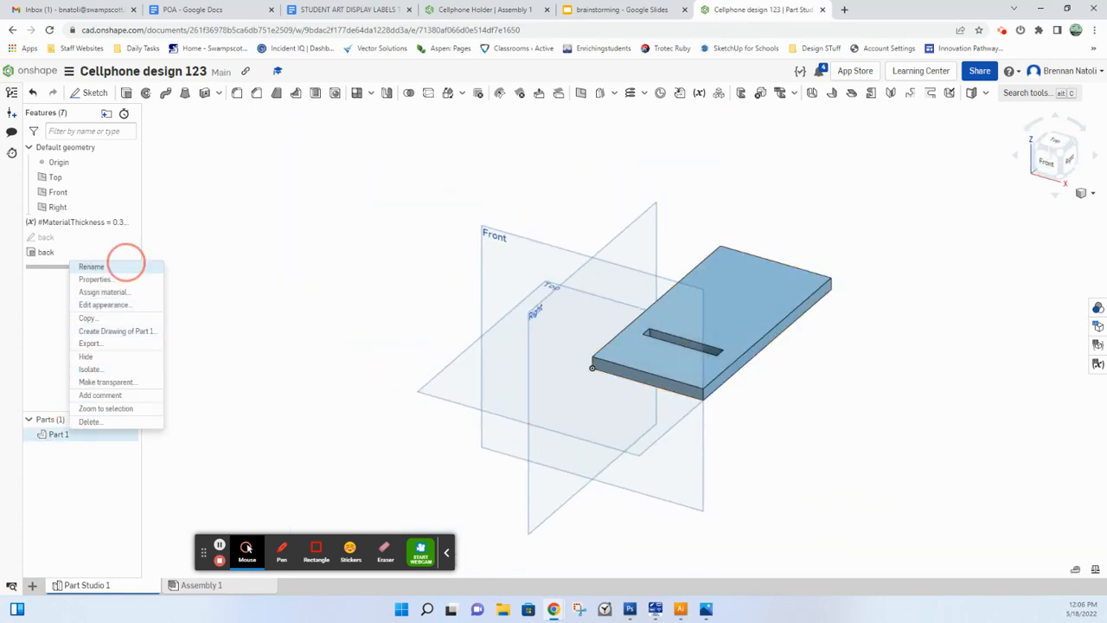
pyautogui.click(121, 265)
pyautogui.write('bac')
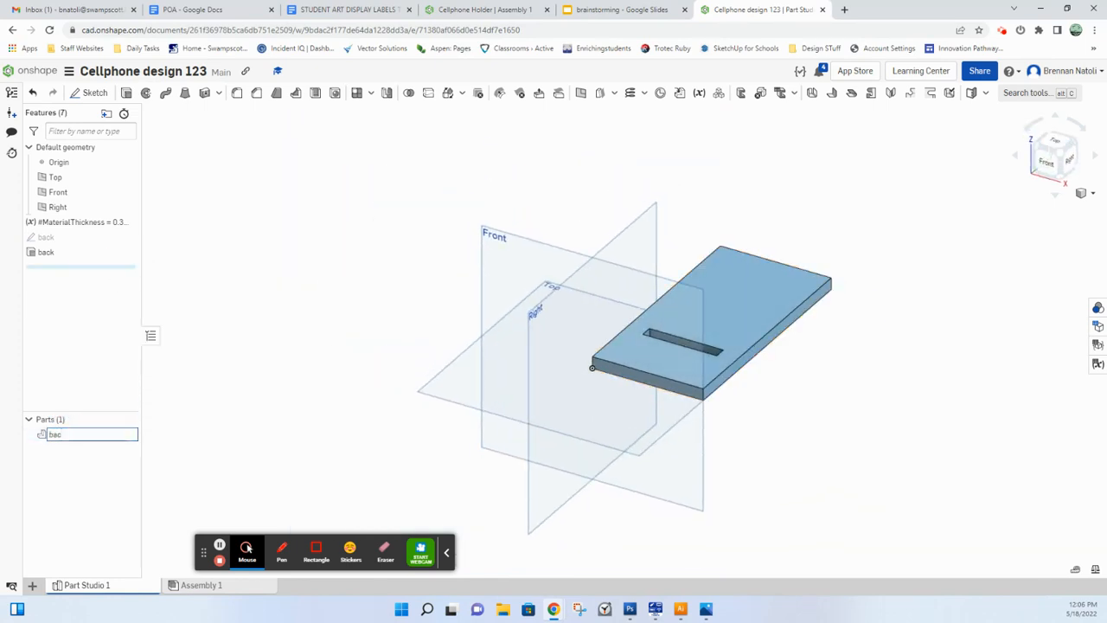
pyautogui.write('k')
pyautogui.press('Return')
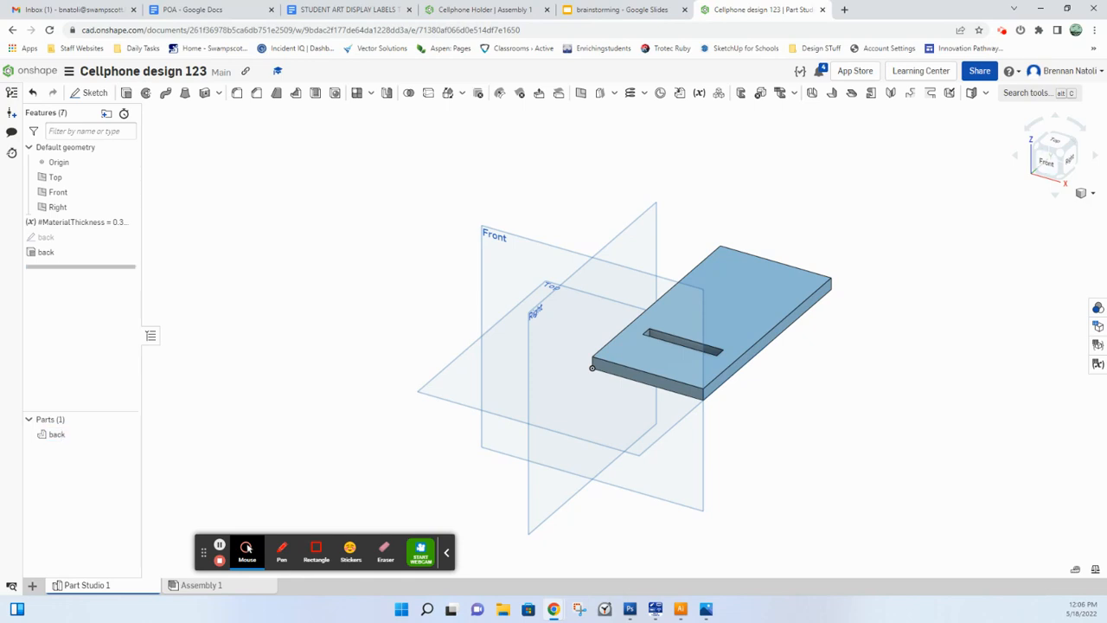
# Step: Switch to the Cellphone Holder document, examine how the blue insert passes through the slotted back in Assembly 1, and return to Cellphone design 123
pyautogui.click(1054, 140)
pyautogui.moveTo(757, 317); pyautogui.dragTo(470, 360, button='middle')
pyautogui.click(706, 352)
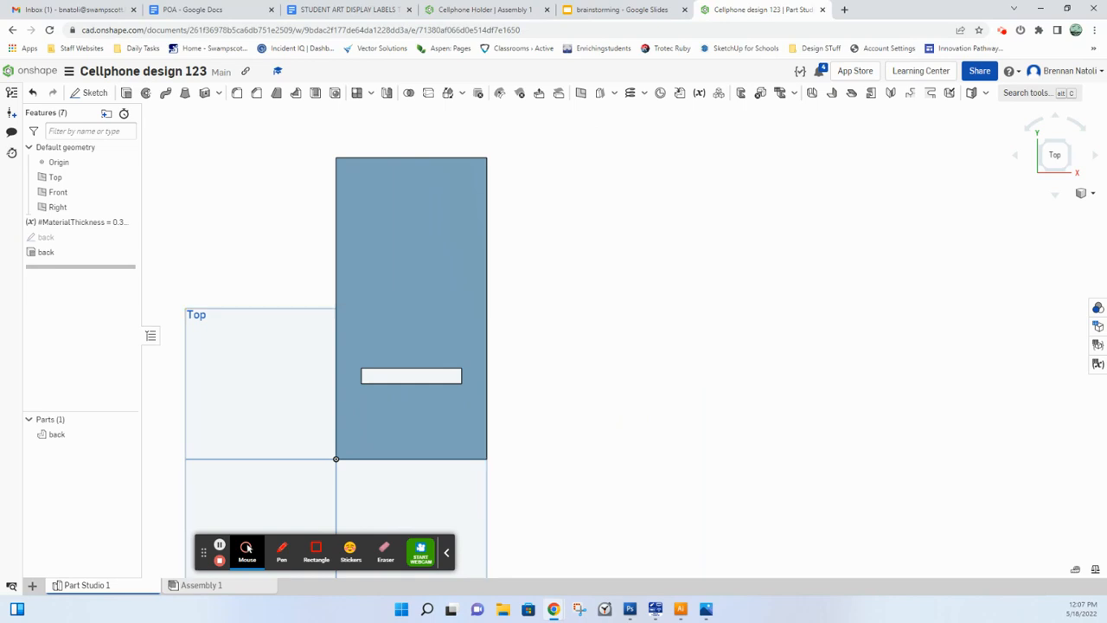
pyautogui.click(480, 9)
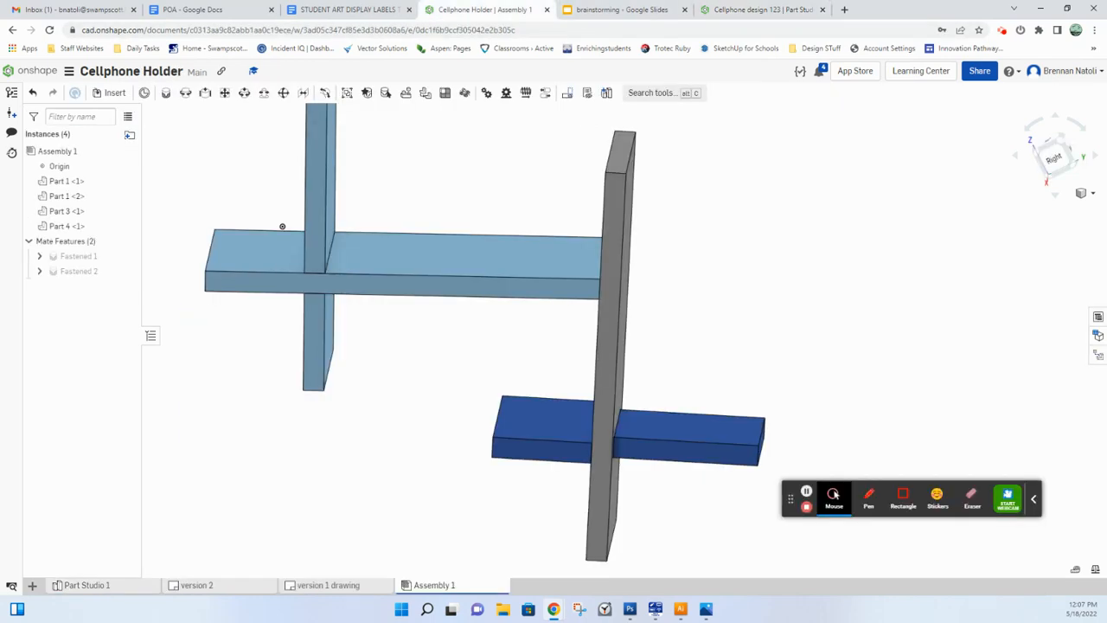
pyautogui.moveTo(282, 226); pyautogui.dragTo(524, 395, button='right')
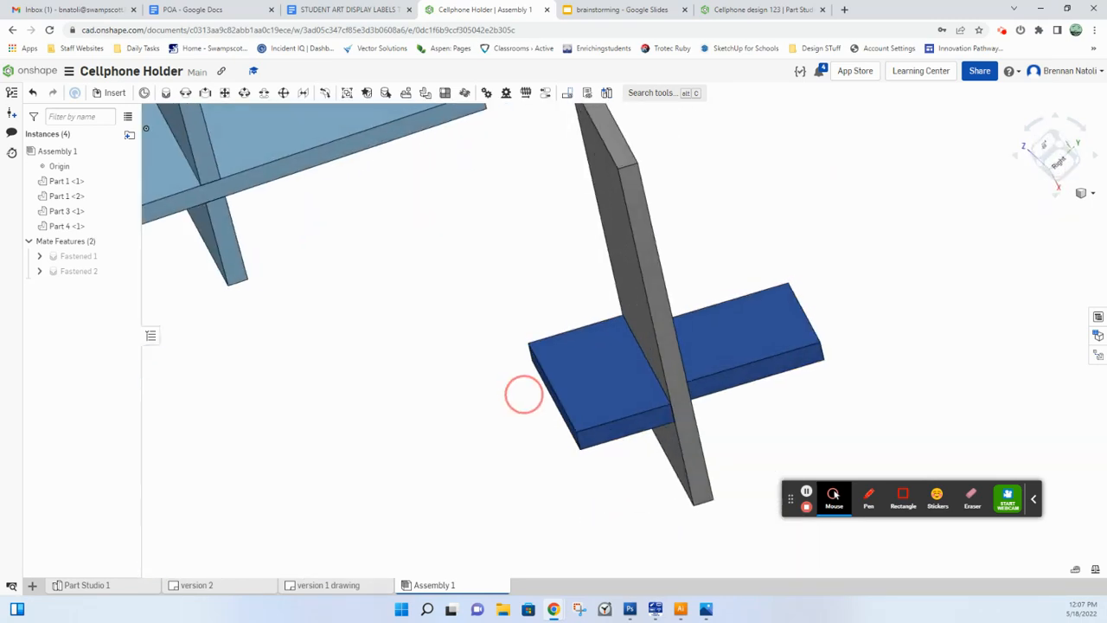
pyautogui.click(765, 10)
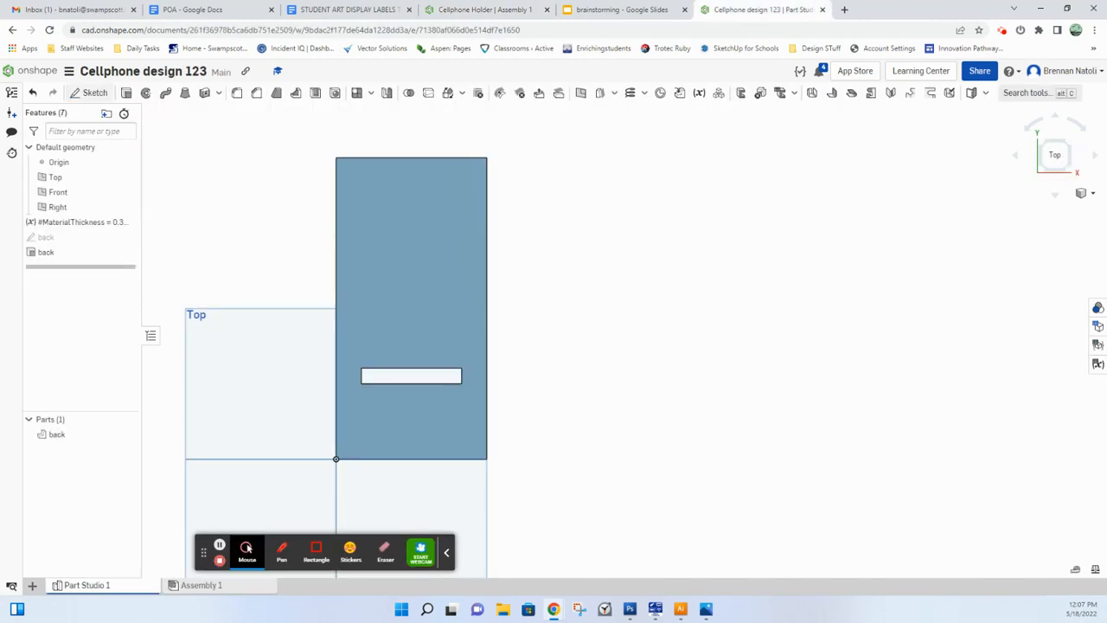
# Step: Start a sketch on the Top plane and examine the insert in Cellphone Holder's Part Studio 1 and version 2 drawing, returning to Cellphone design 123
pyautogui.click(89, 92)
pyautogui.click(238, 354)
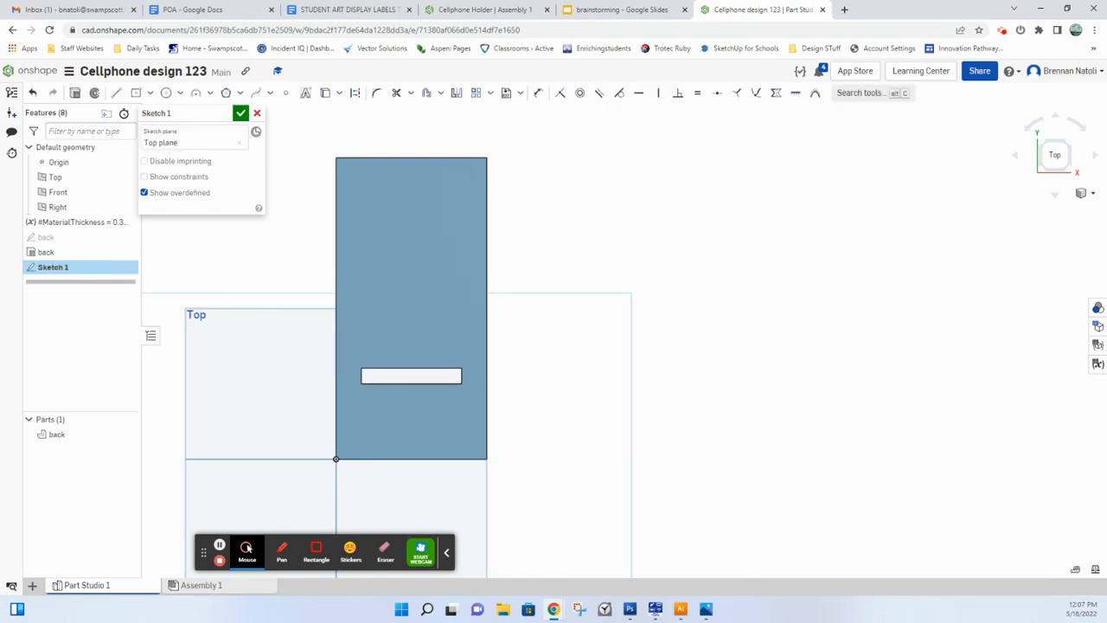
pyautogui.click(476, 9)
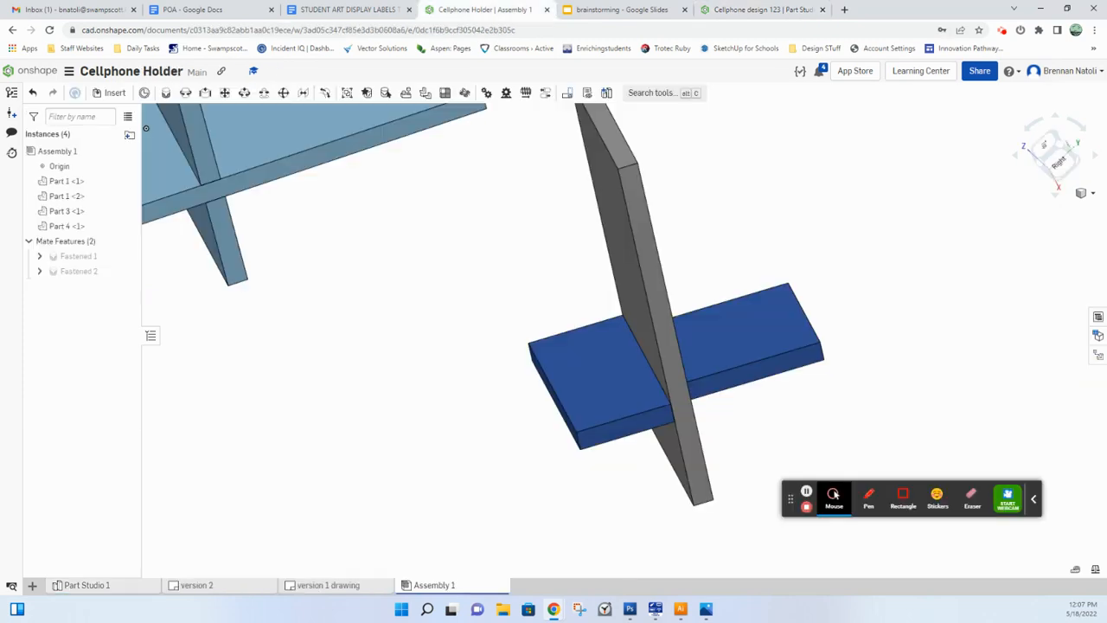
pyautogui.click(86, 584)
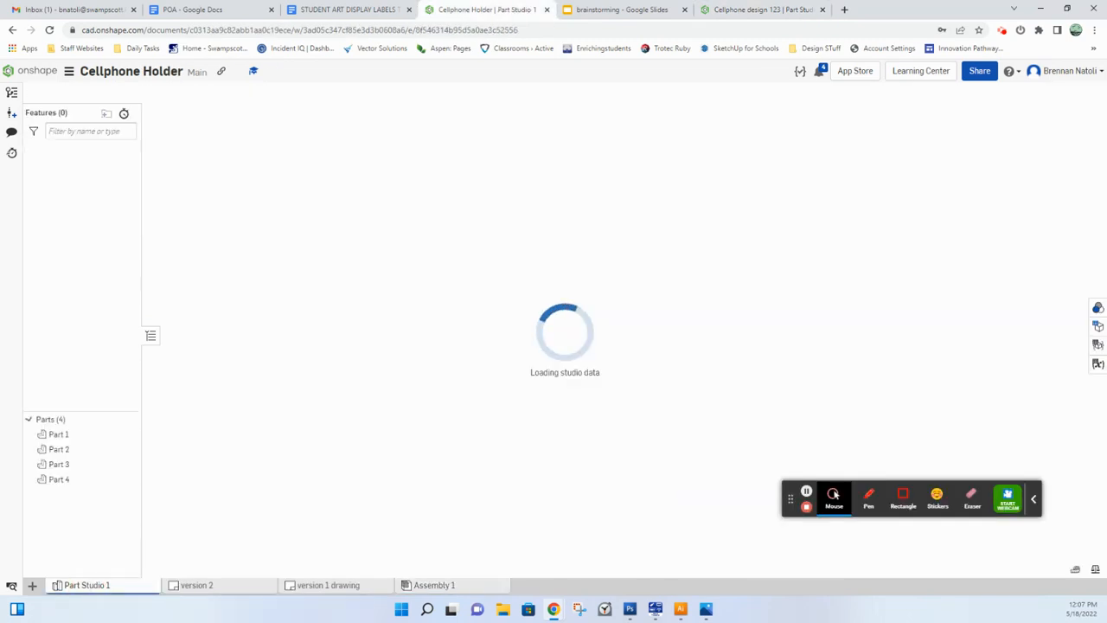
pyautogui.scroll(-2, 830, 379)
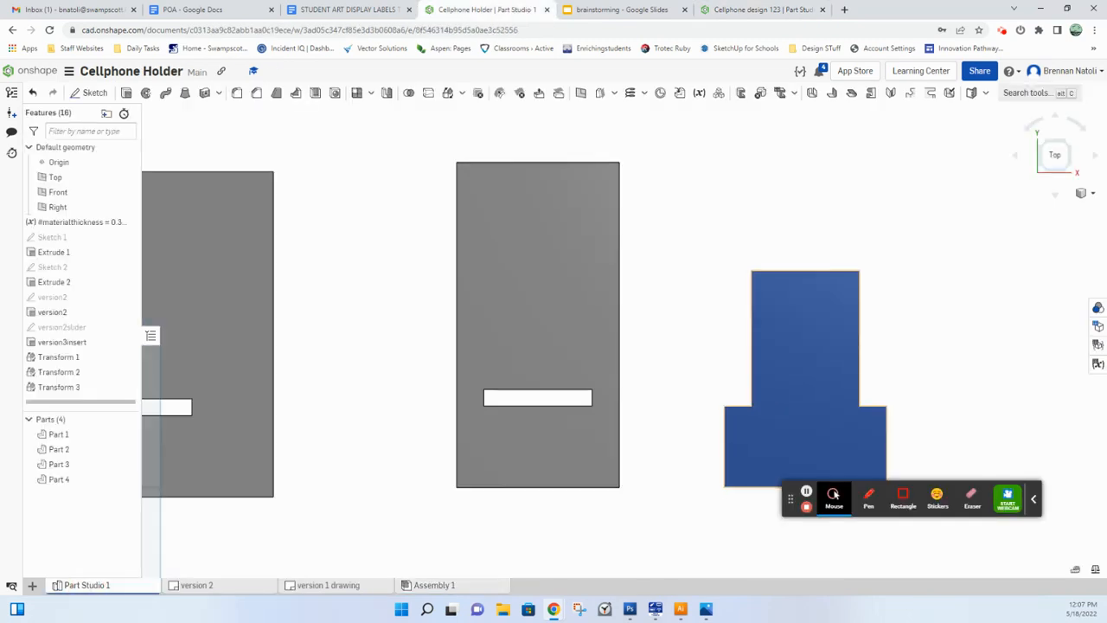
pyautogui.moveTo(806, 386); pyautogui.dragTo(625, 318, button='middle')
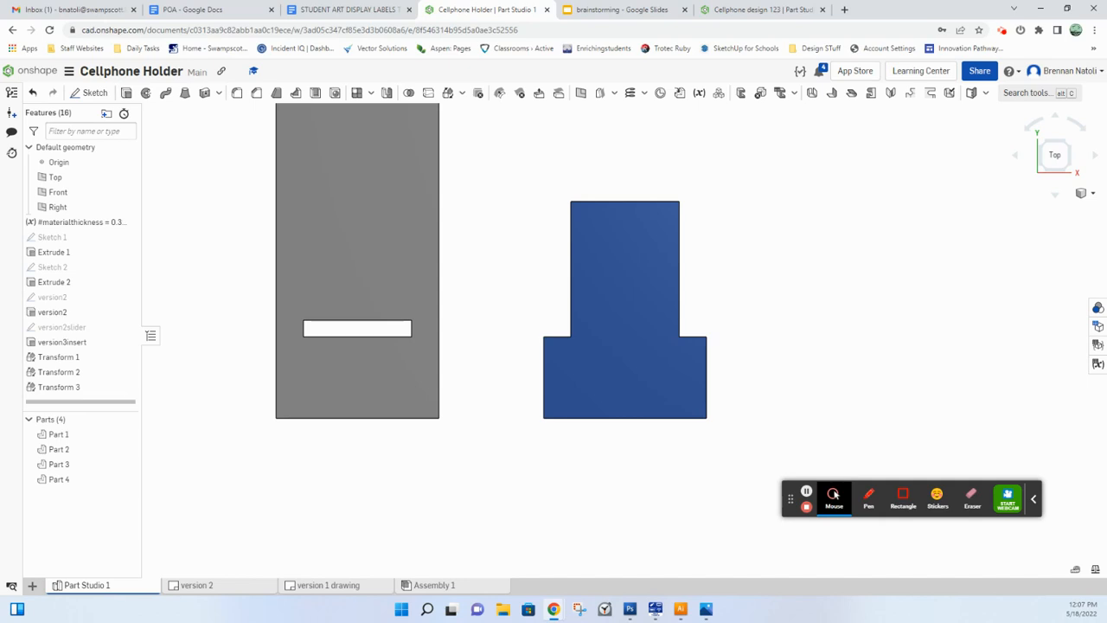
pyautogui.click(313, 584)
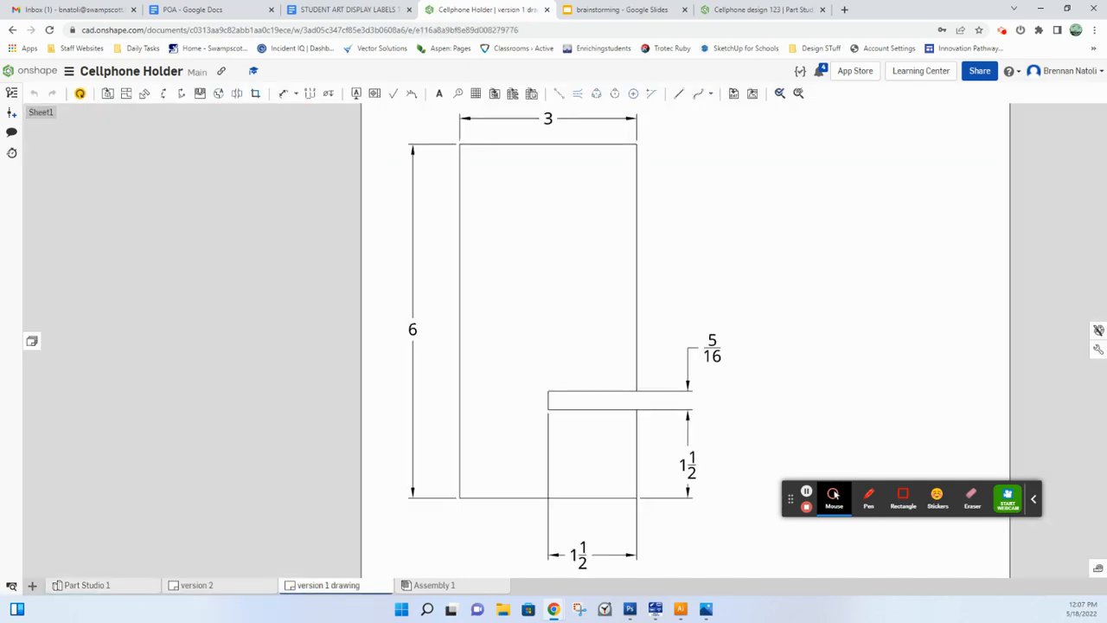
pyautogui.click(232, 585)
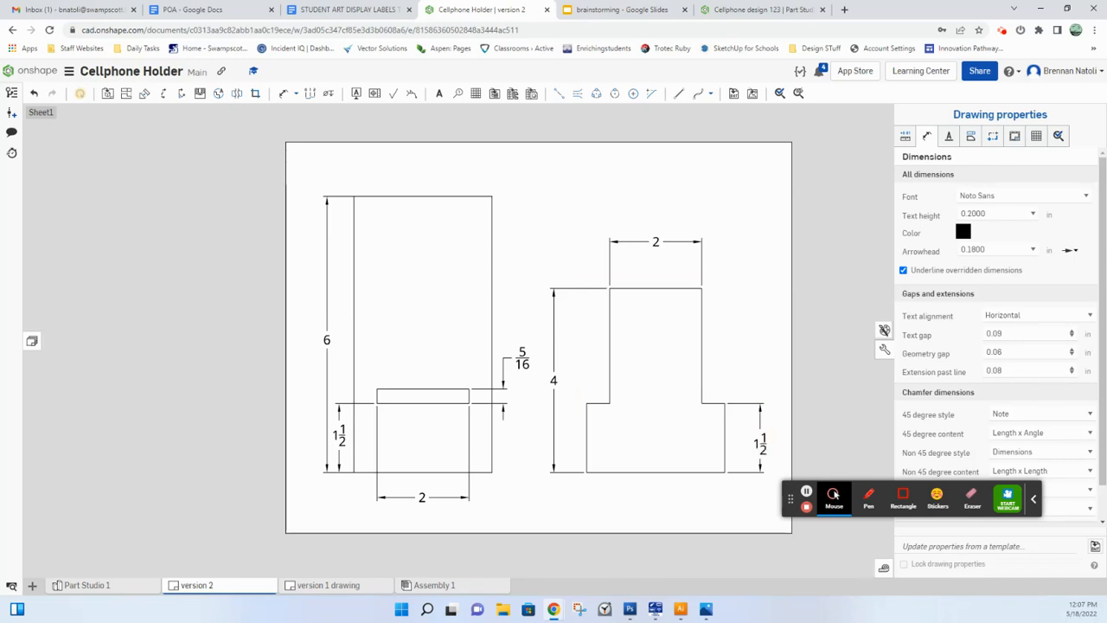
pyautogui.click(757, 9)
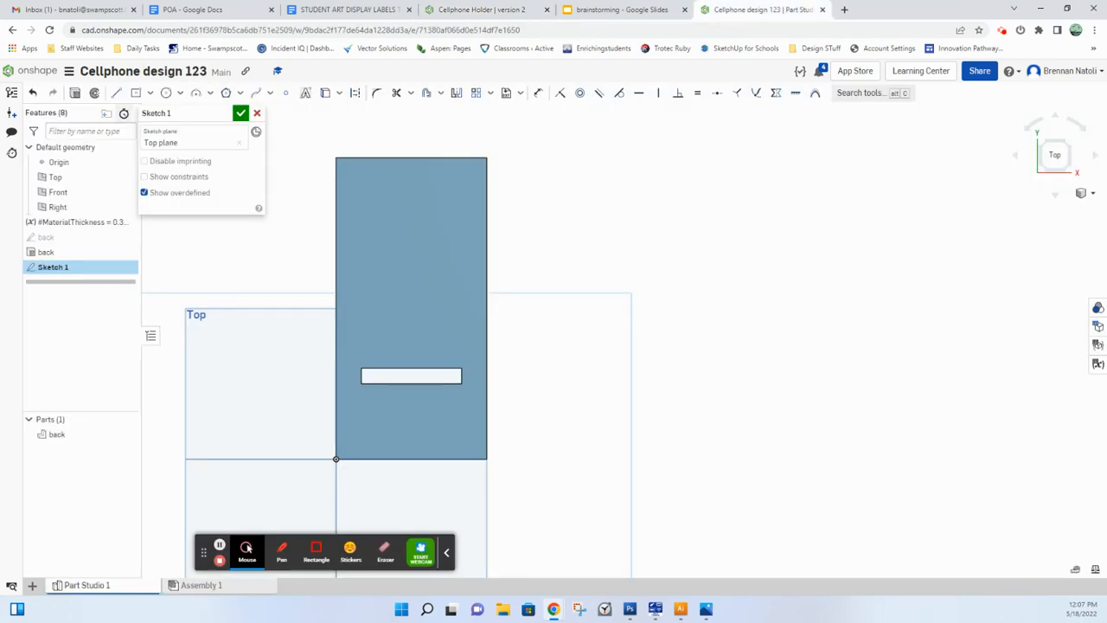
# Step: Sketch a vertical construction line 4 in long beside the back, starting level with its bottom edge
pyautogui.click(116, 92)
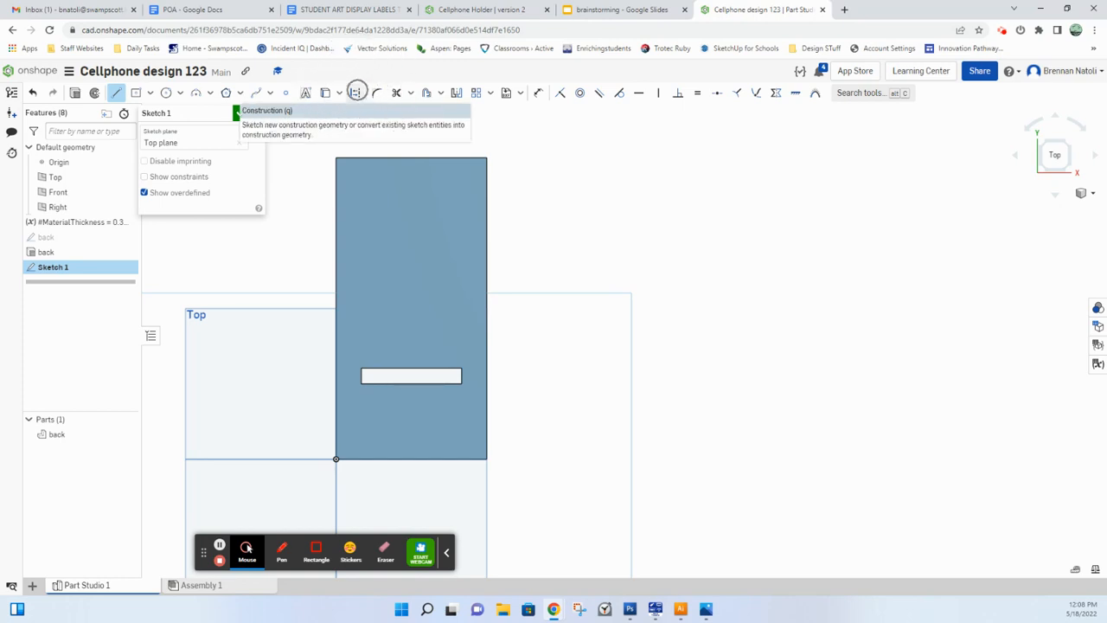
pyautogui.click(356, 92)
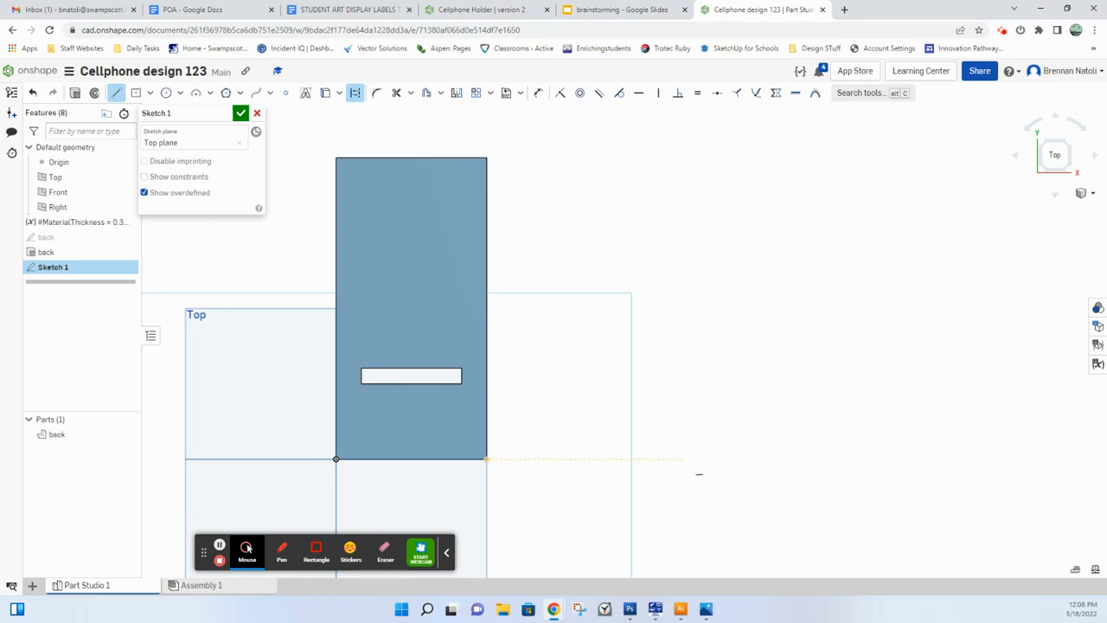
pyautogui.click(683, 458)
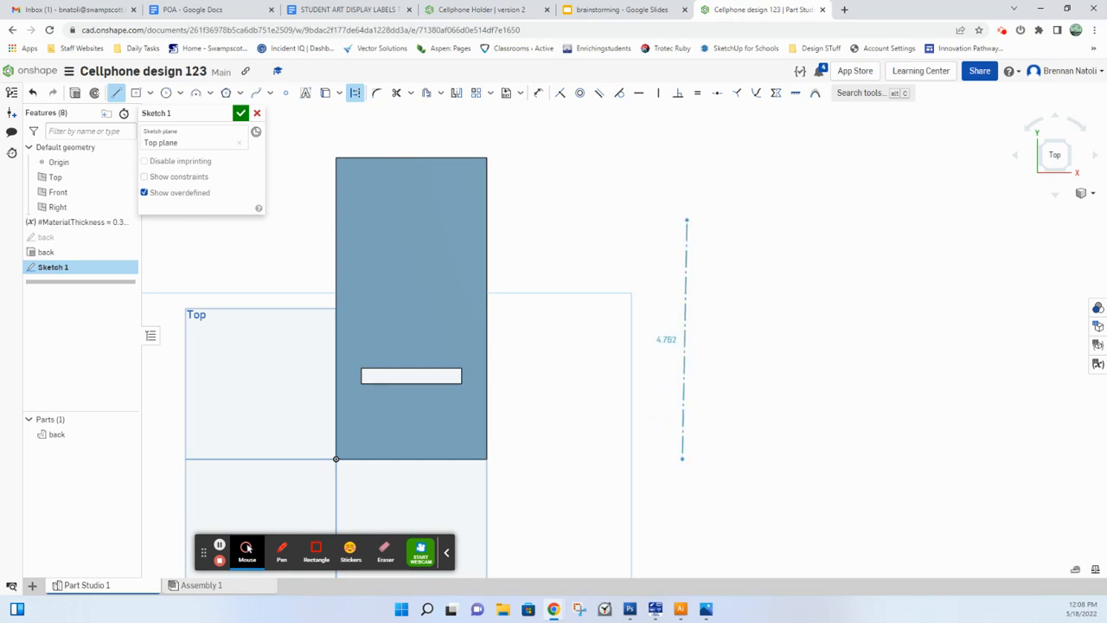
pyautogui.click(682, 206)
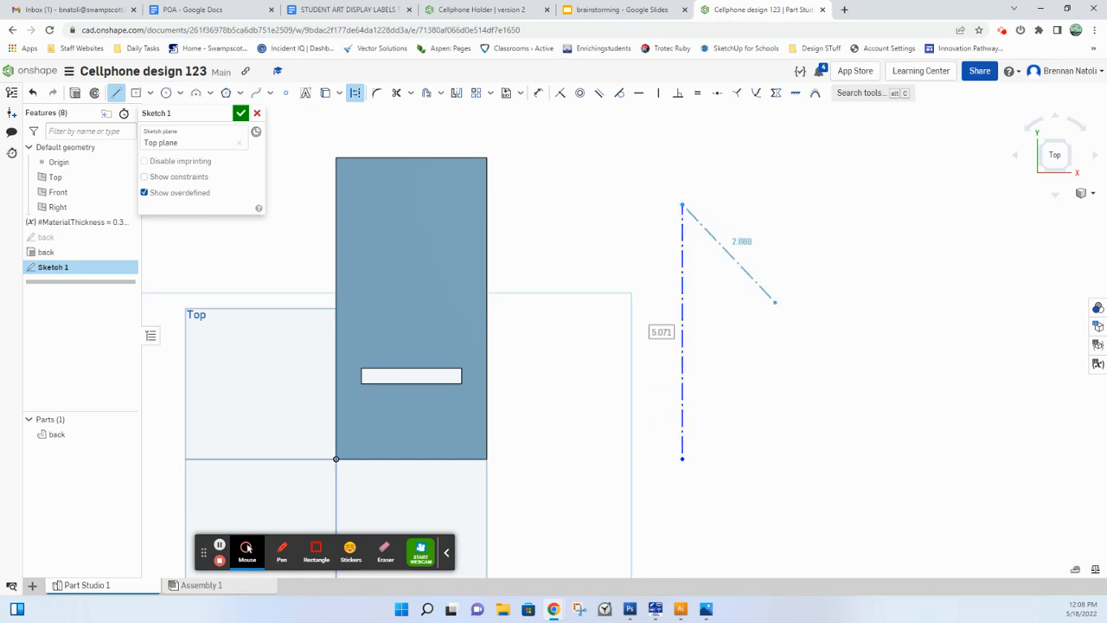
pyautogui.write('4')
pyautogui.press('Return')
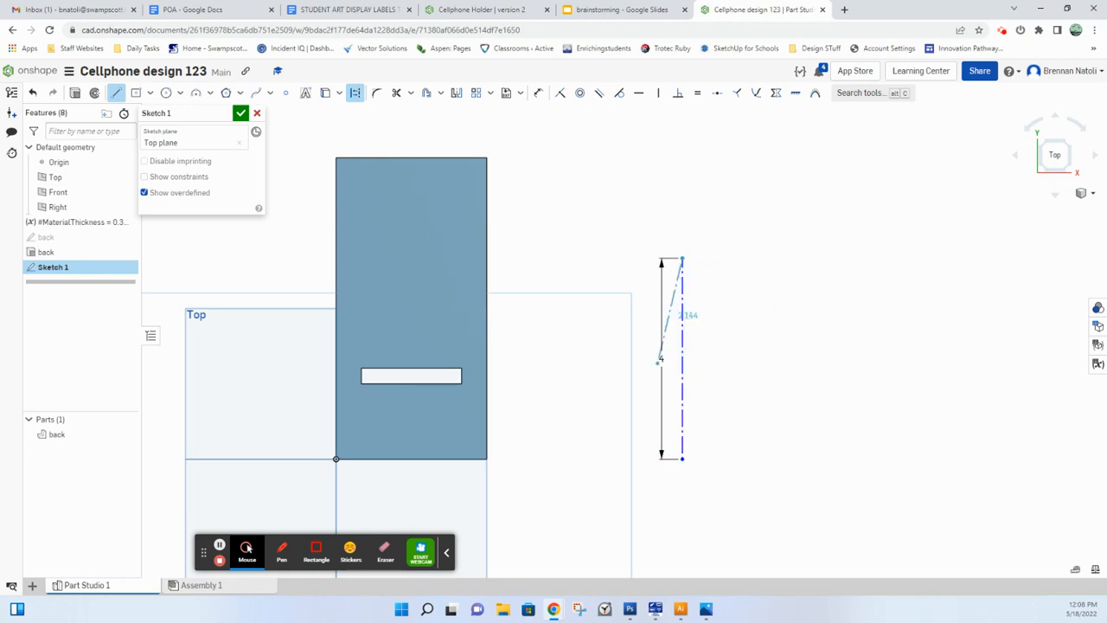
pyautogui.click(798, 282)
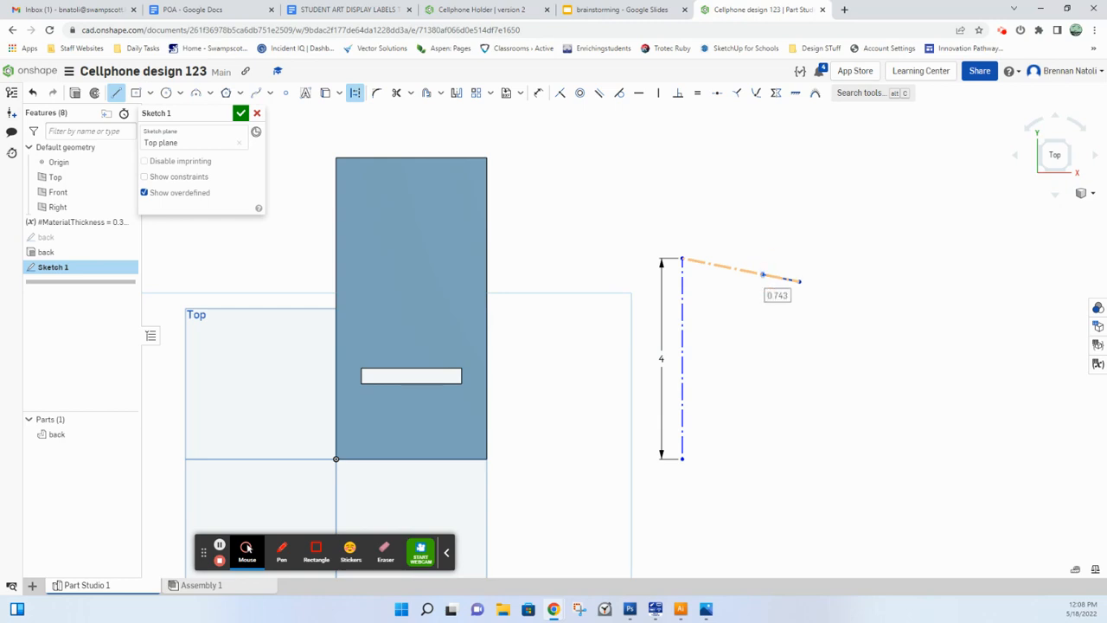
pyautogui.click(763, 274)
pyautogui.click(824, 373)
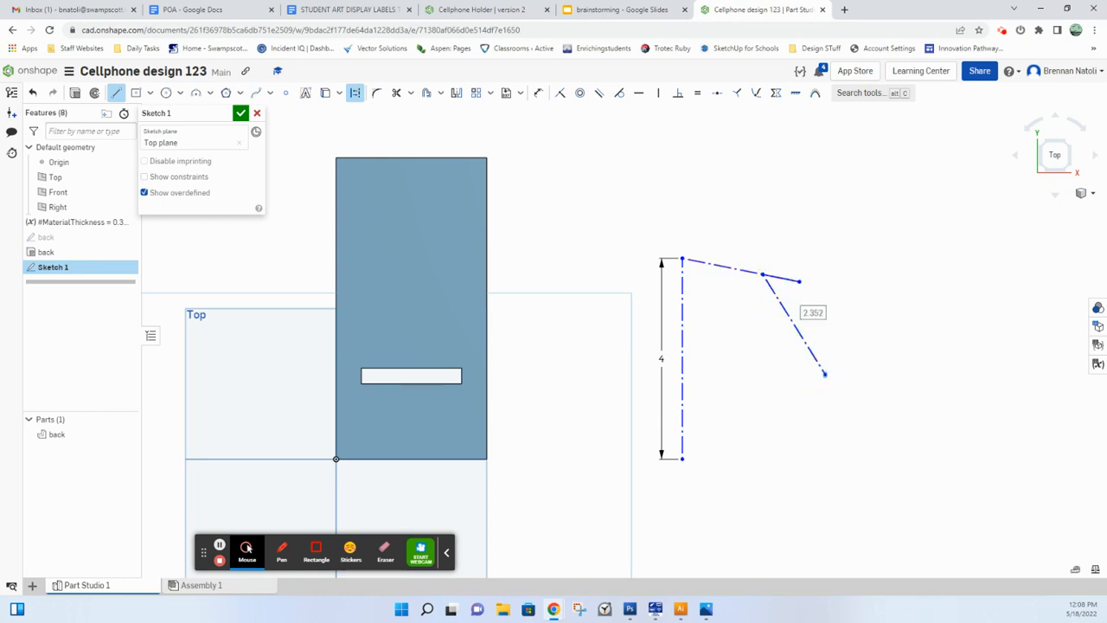
pyautogui.click(925, 345)
pyautogui.click(897, 405)
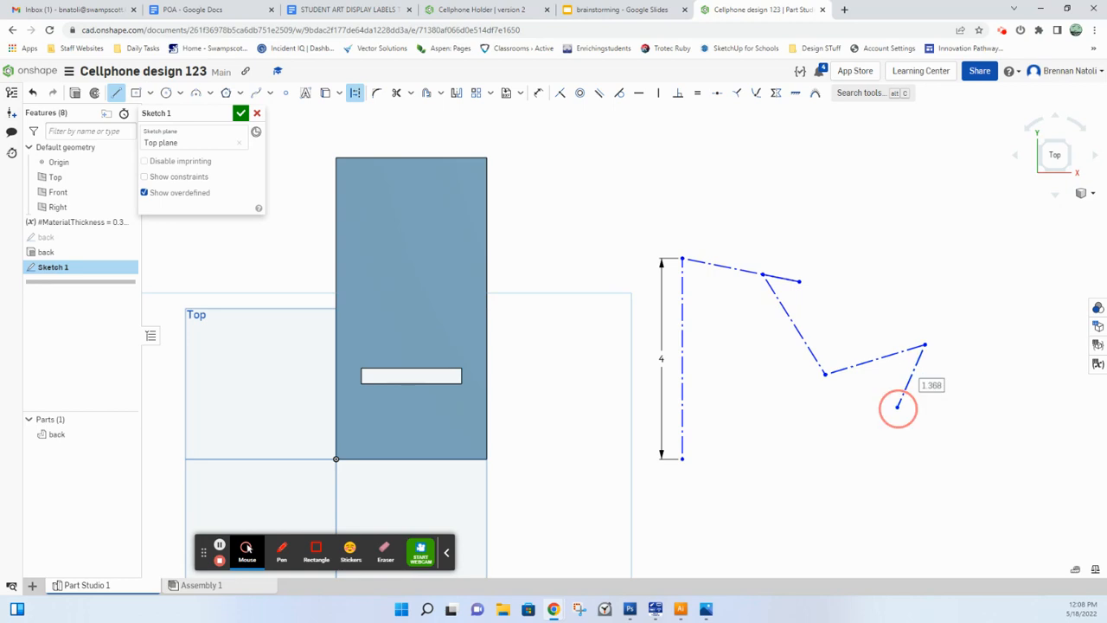
pyautogui.rightClick(900, 406)
pyautogui.click(904, 413)
pyautogui.moveTo(951, 408); pyautogui.dragTo(721, 244)
pyautogui.press('Delete')
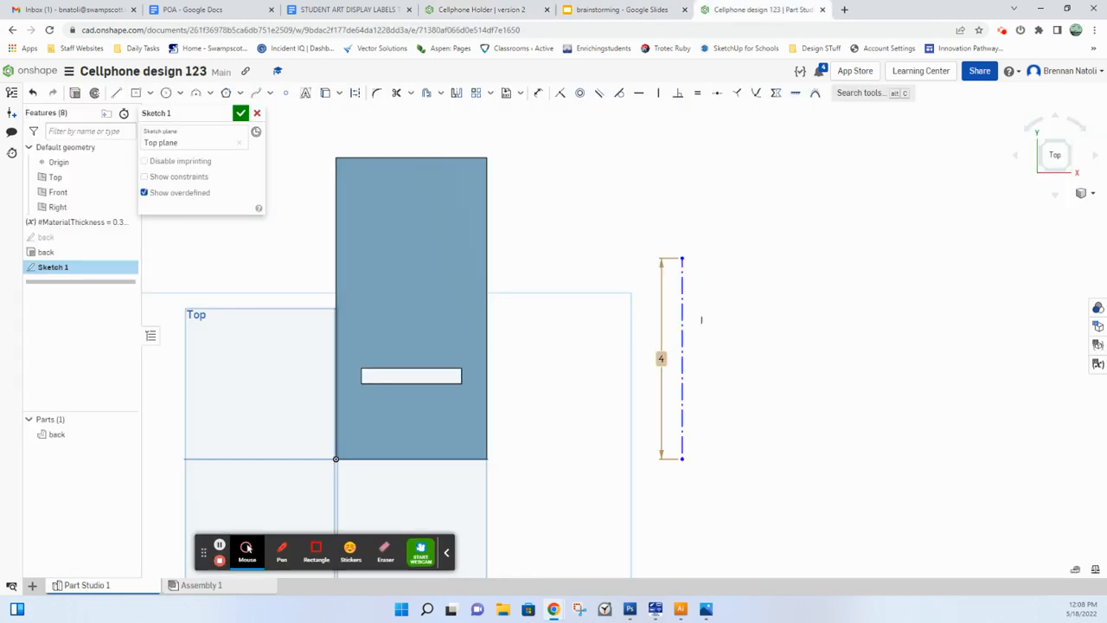
# Step: Sketch the insert's stepped right half from the construction line, with a base about 1.35 by 1 in and an upper section about 0.68 in wide
pyautogui.press('l')
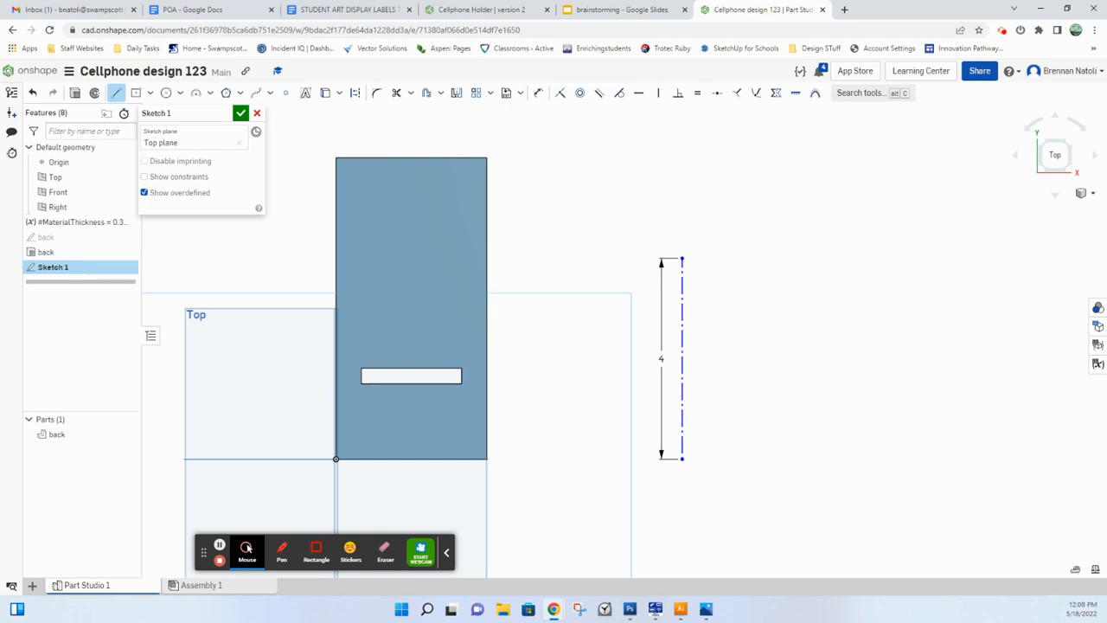
pyautogui.click(682, 459)
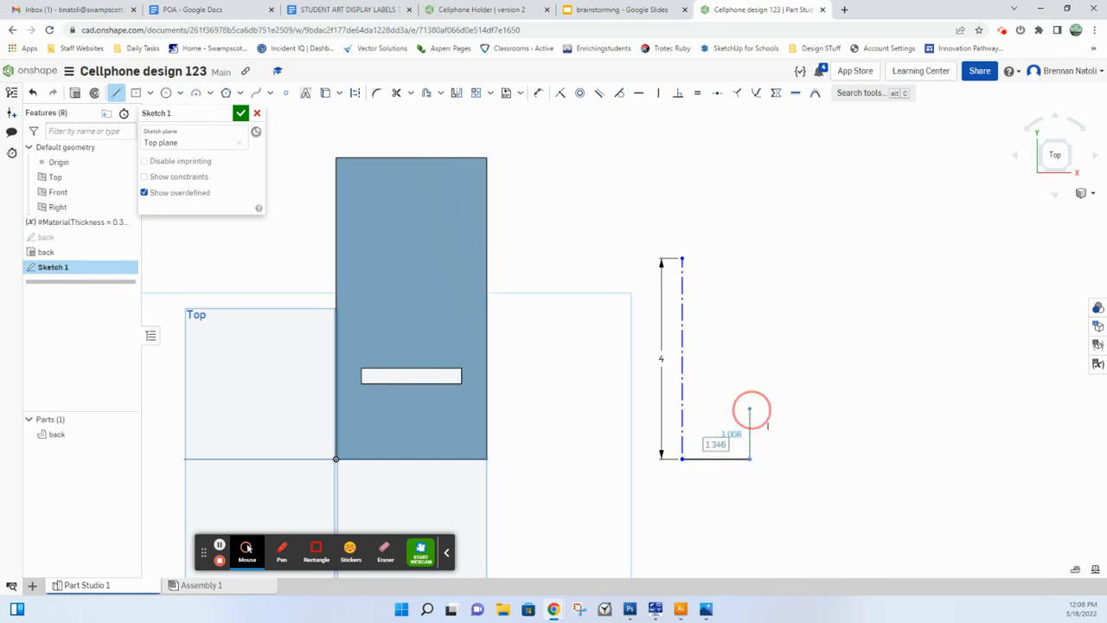
pyautogui.click(750, 407)
pyautogui.click(716, 407)
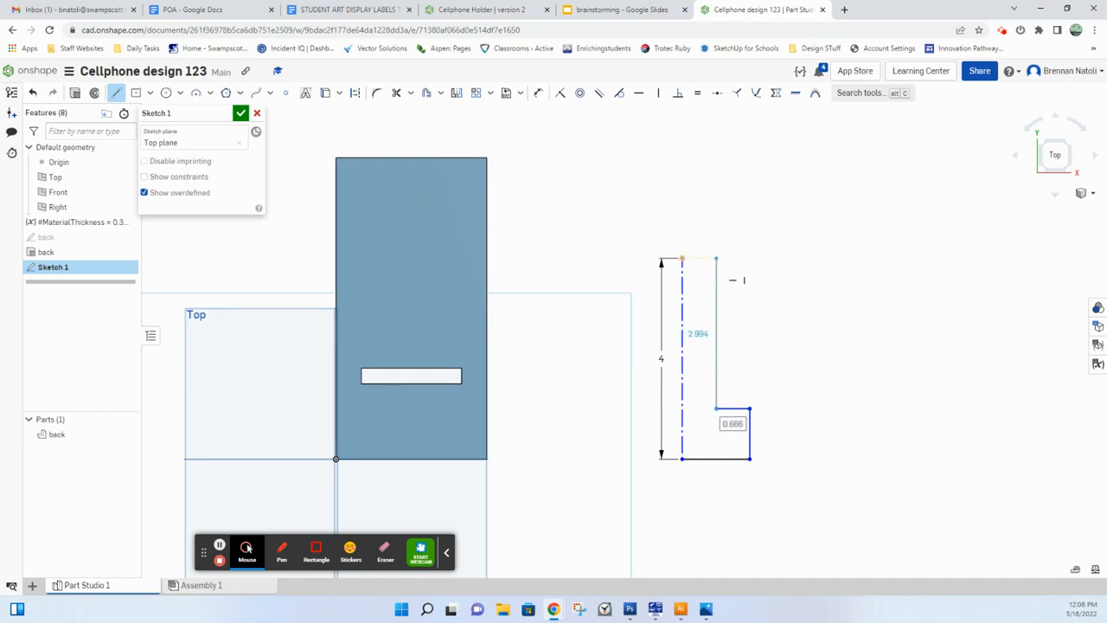
pyautogui.click(716, 258)
pyautogui.click(682, 258)
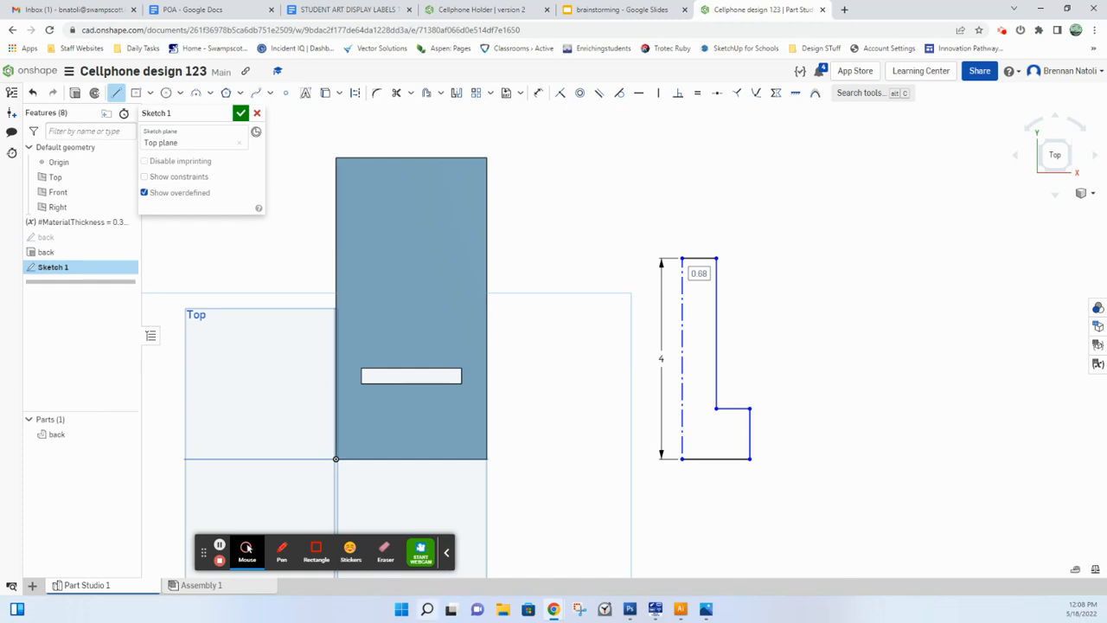
# Step: Dimension the full base width of the insert in Cellphone Holder's version 2 drawing and return to Cellphone design 123
pyautogui.click(480, 10)
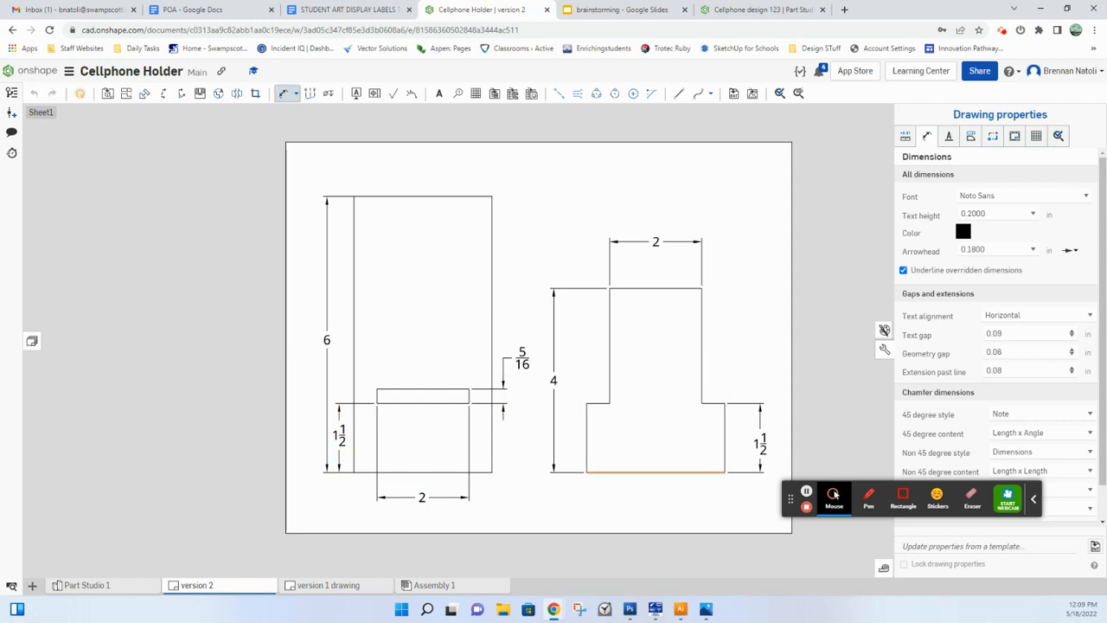
pyautogui.click(634, 472)
pyautogui.click(623, 507)
pyautogui.press('Escape')
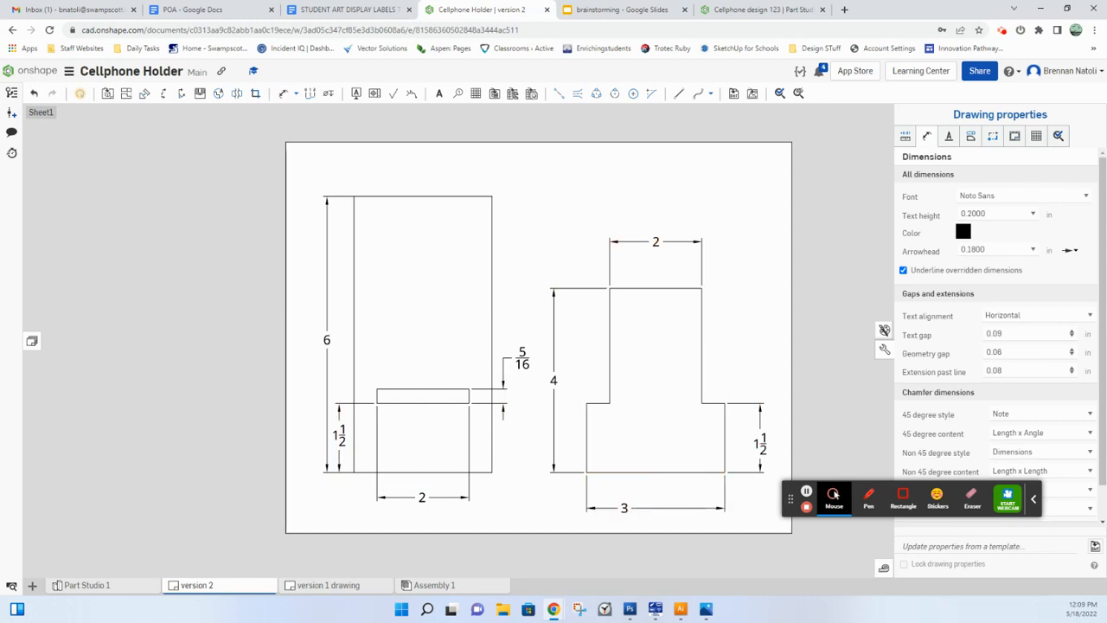
pyautogui.click(752, 10)
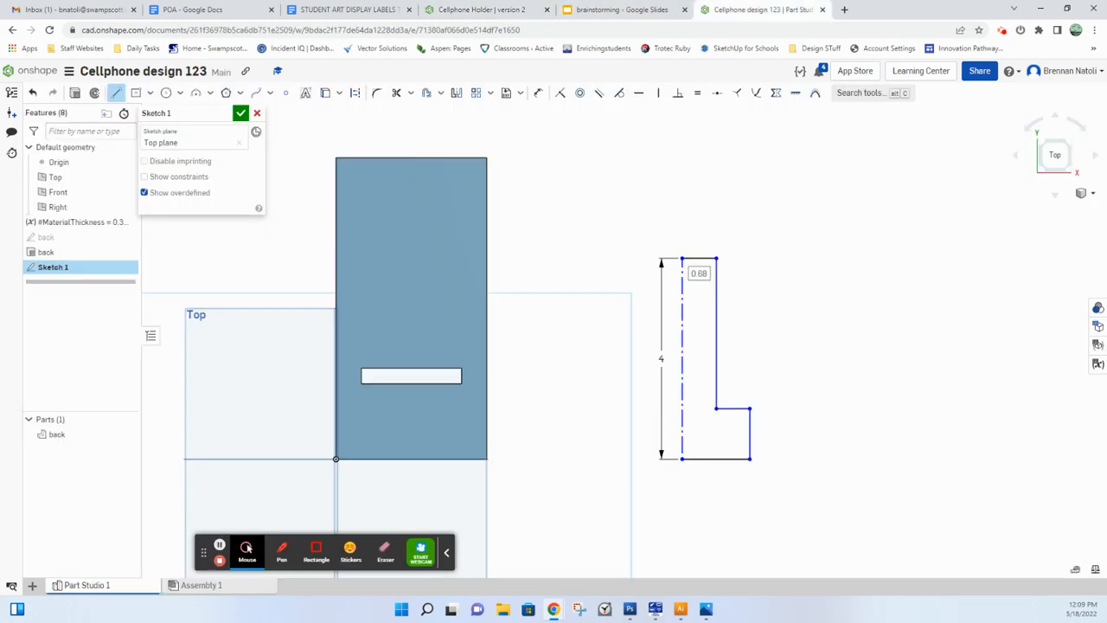
# Step: Dimension the half profile's bottom edge to 1.5 in and its top edge to 1 in
pyautogui.press('m')
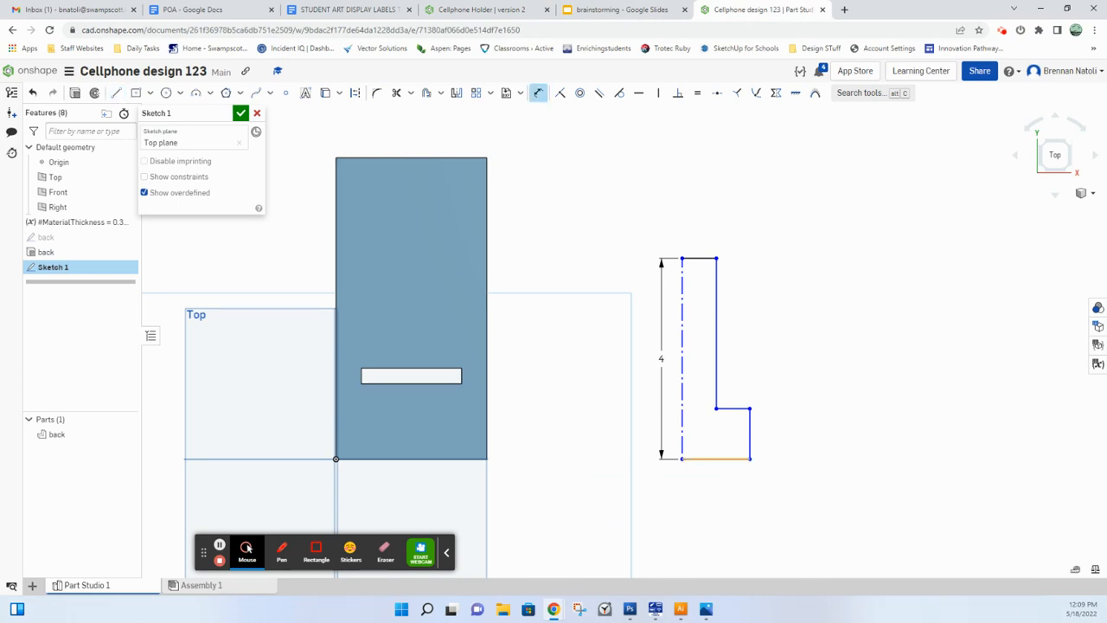
pyautogui.click(716, 458)
pyautogui.click(703, 493)
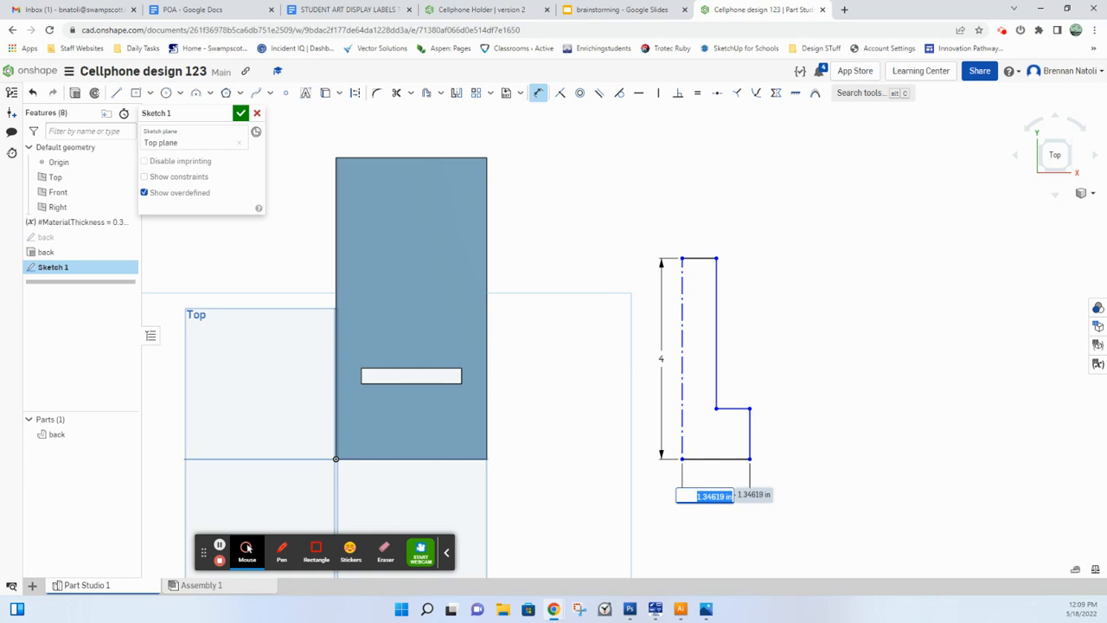
pyautogui.press('BackSpace')
pyautogui.press('Return')
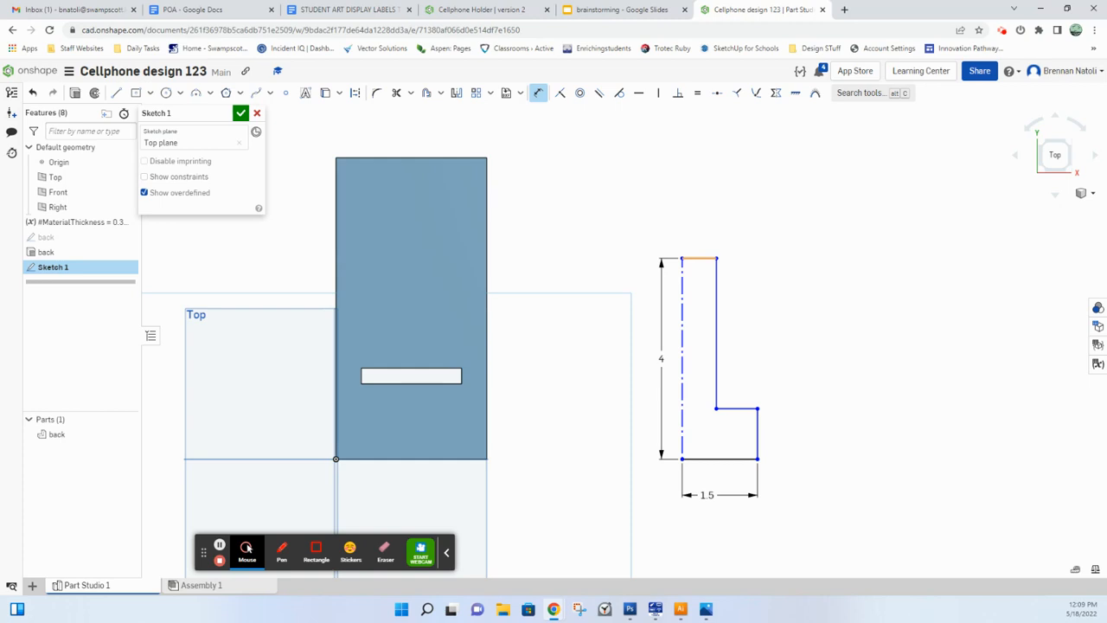
pyautogui.click(699, 258)
pyautogui.click(697, 214)
pyautogui.press('Return')
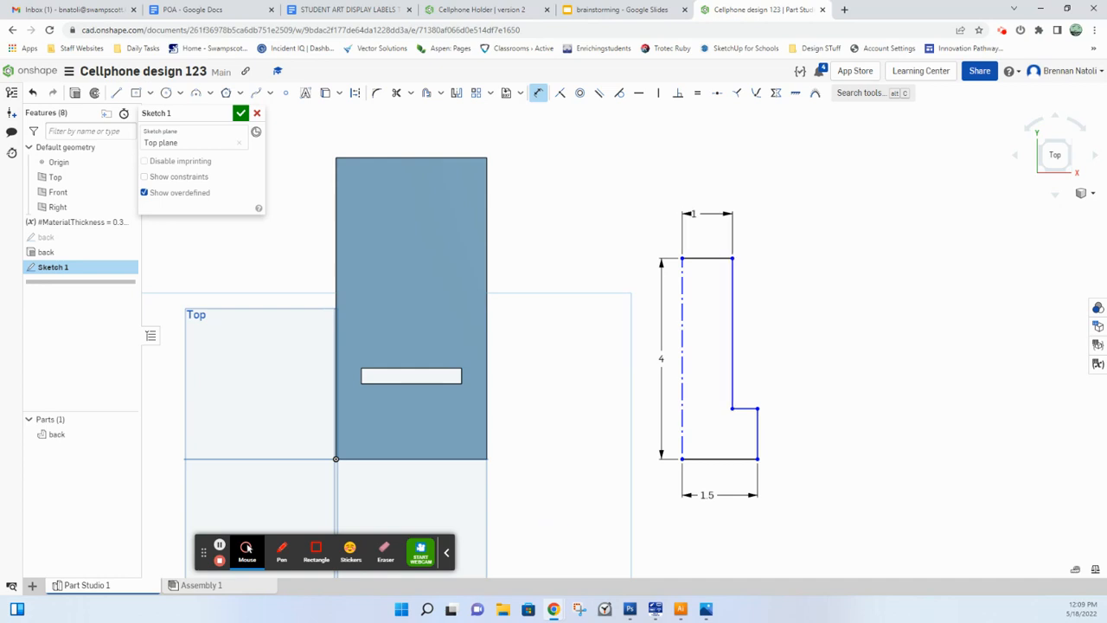
# Step: Dimension the wide base's height to 1.5 in, checking the value against Cellphone Holder's version 2 drawing
pyautogui.click(758, 430)
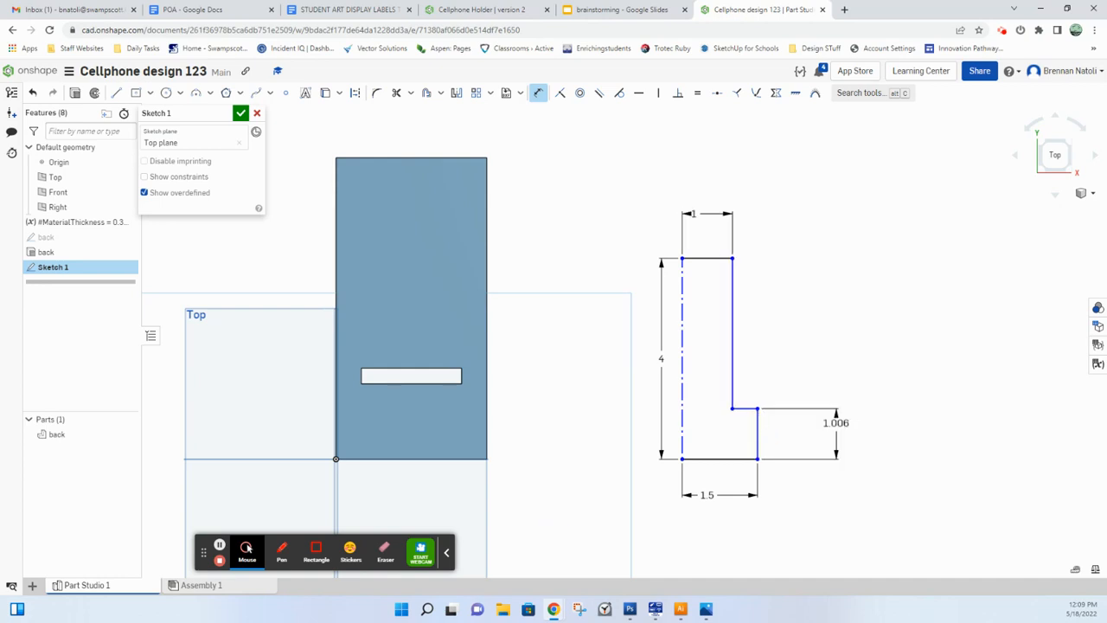
pyautogui.click(836, 422)
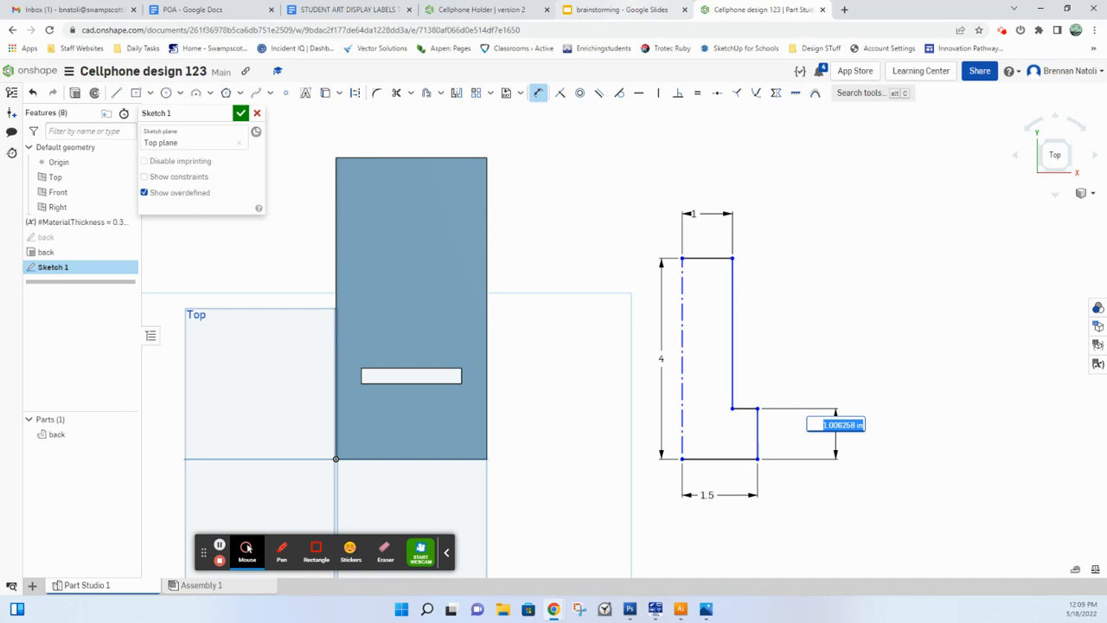
pyautogui.click(482, 9)
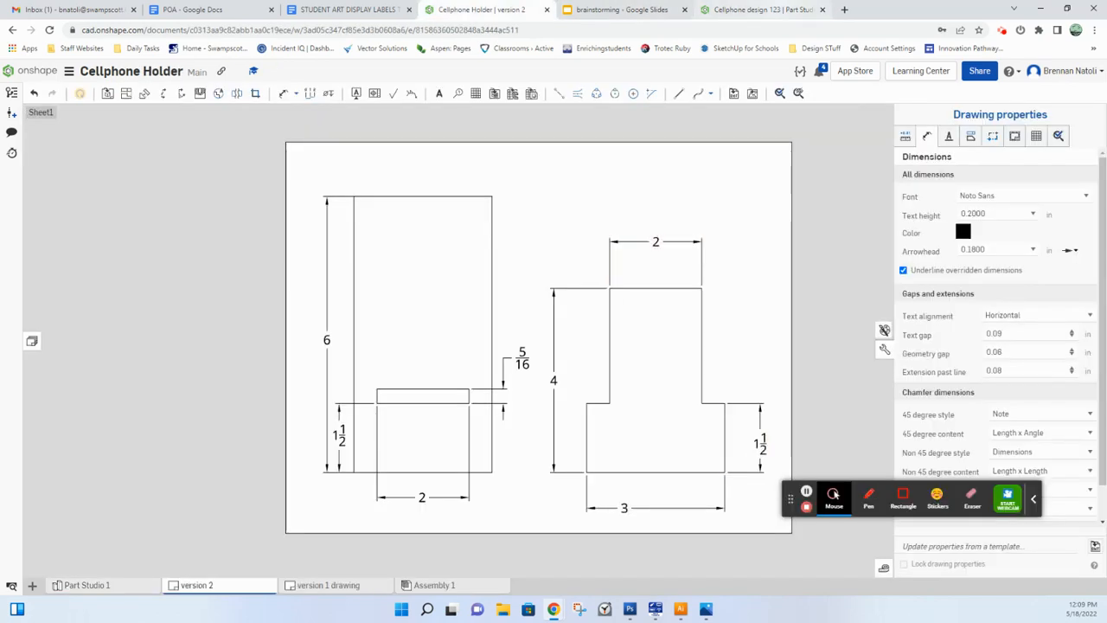
pyautogui.click(757, 10)
pyautogui.write('1')
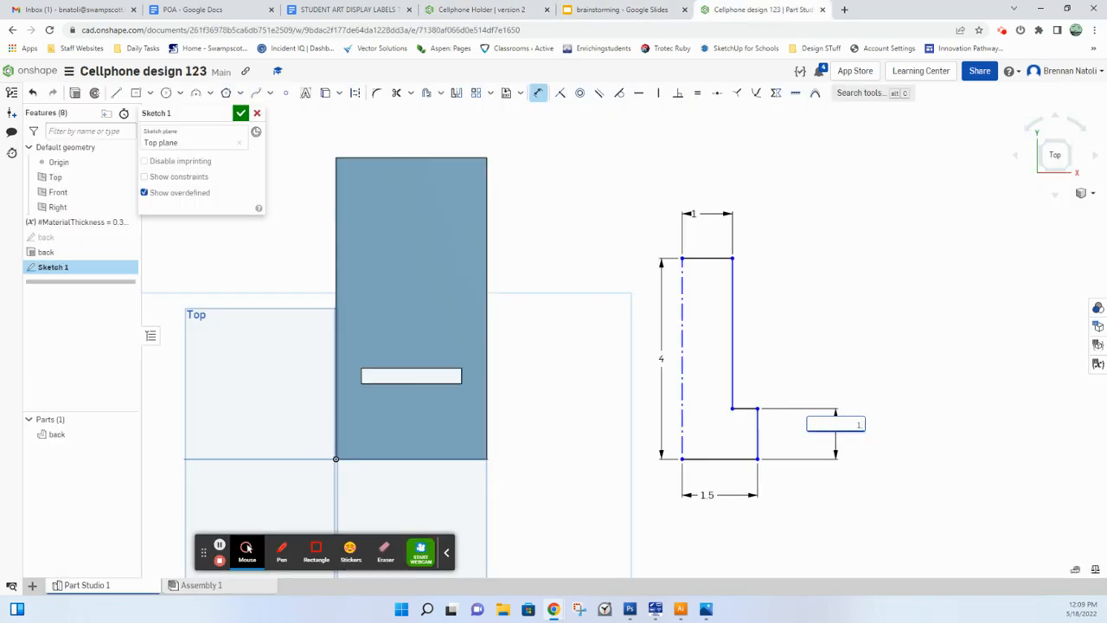
pyautogui.press('Escape')
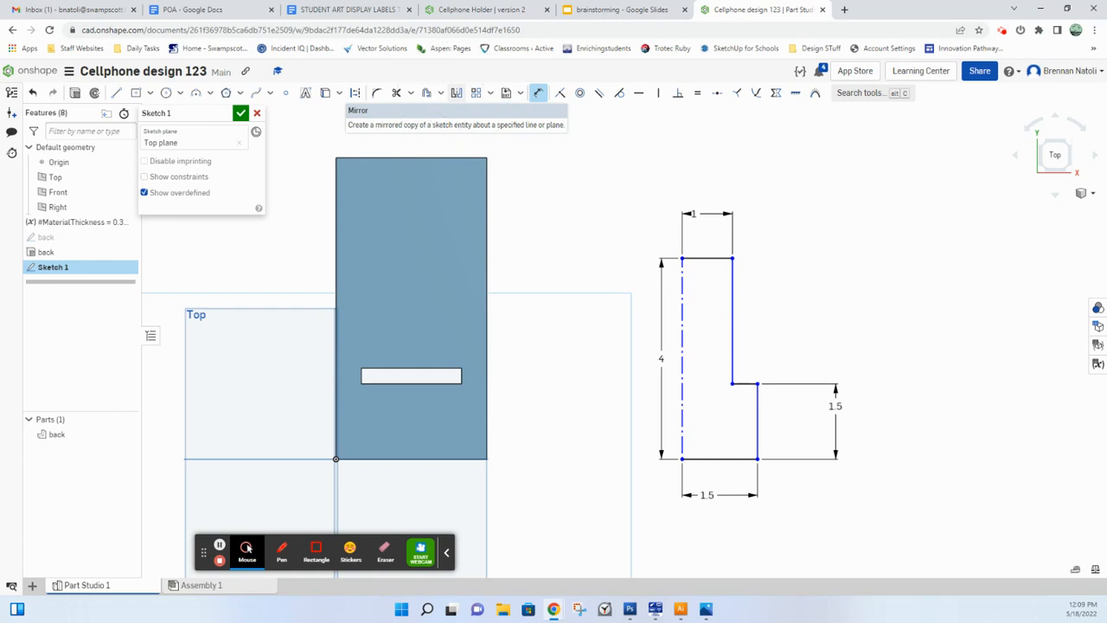
# Step: Mirror all five lines of the half profile about the vertical construction line to complete the insert outline
pyautogui.click(455, 93)
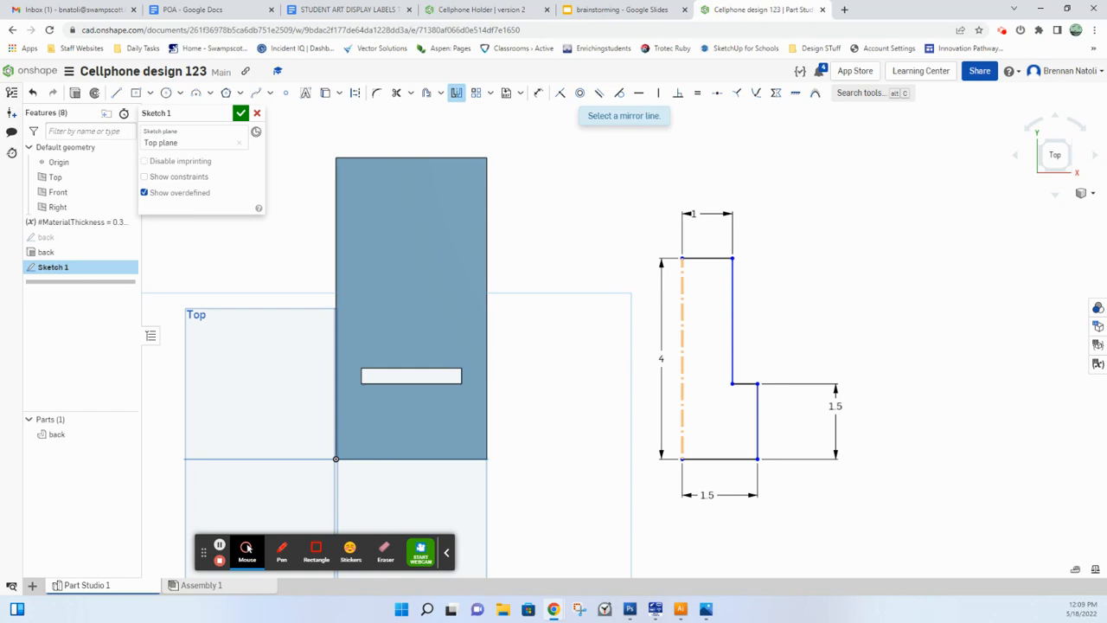
pyautogui.click(682, 320)
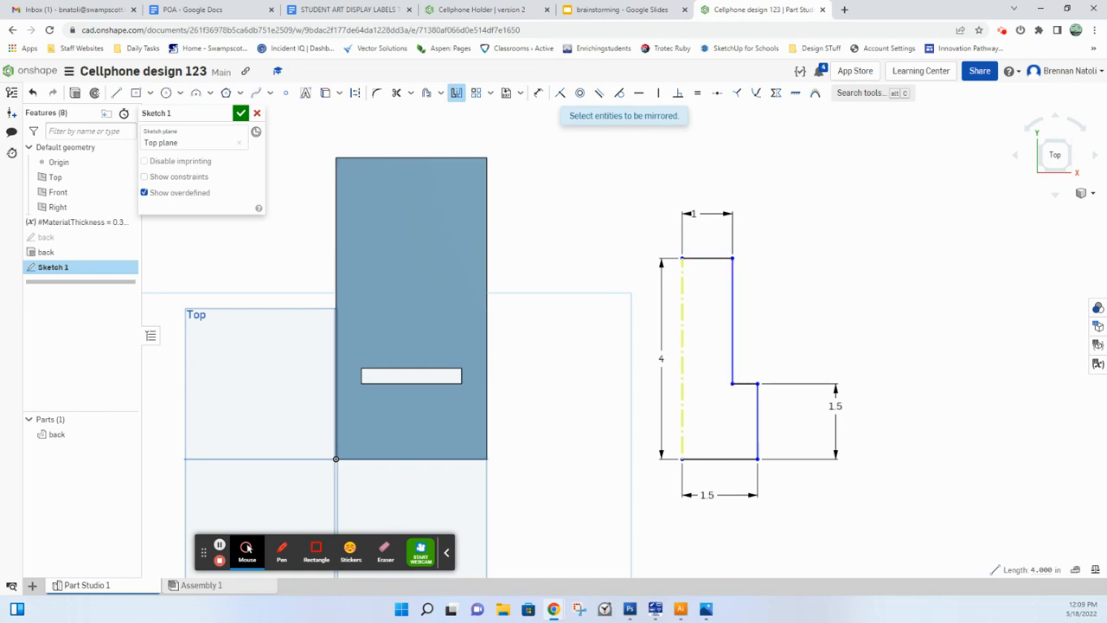
pyautogui.click(712, 258)
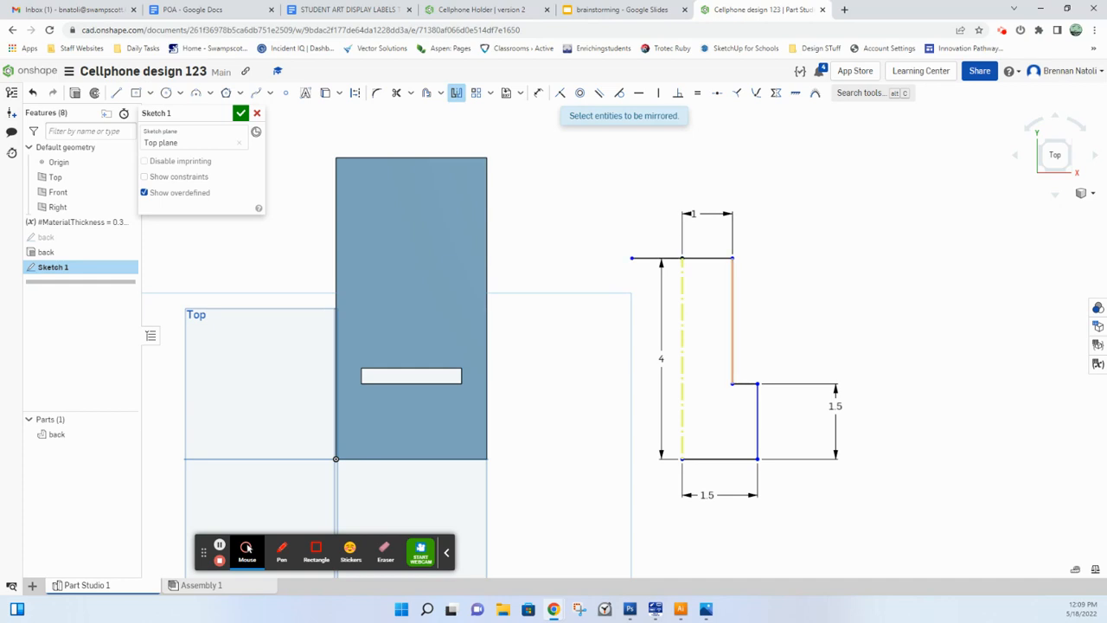
pyautogui.click(732, 320)
pyautogui.click(745, 384)
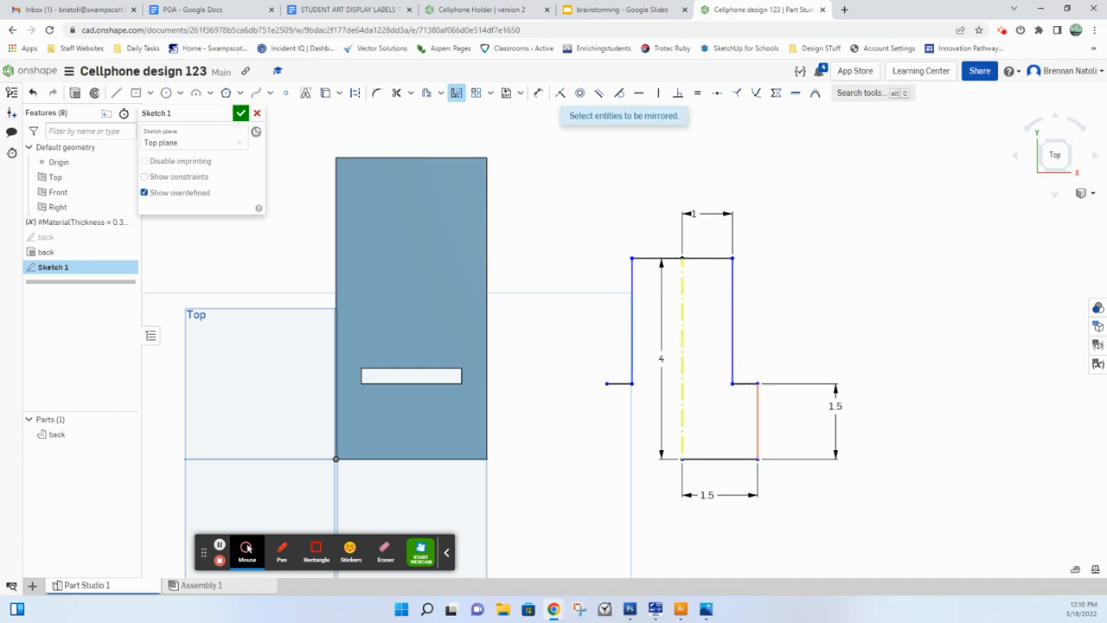
pyautogui.click(758, 403)
pyautogui.click(707, 459)
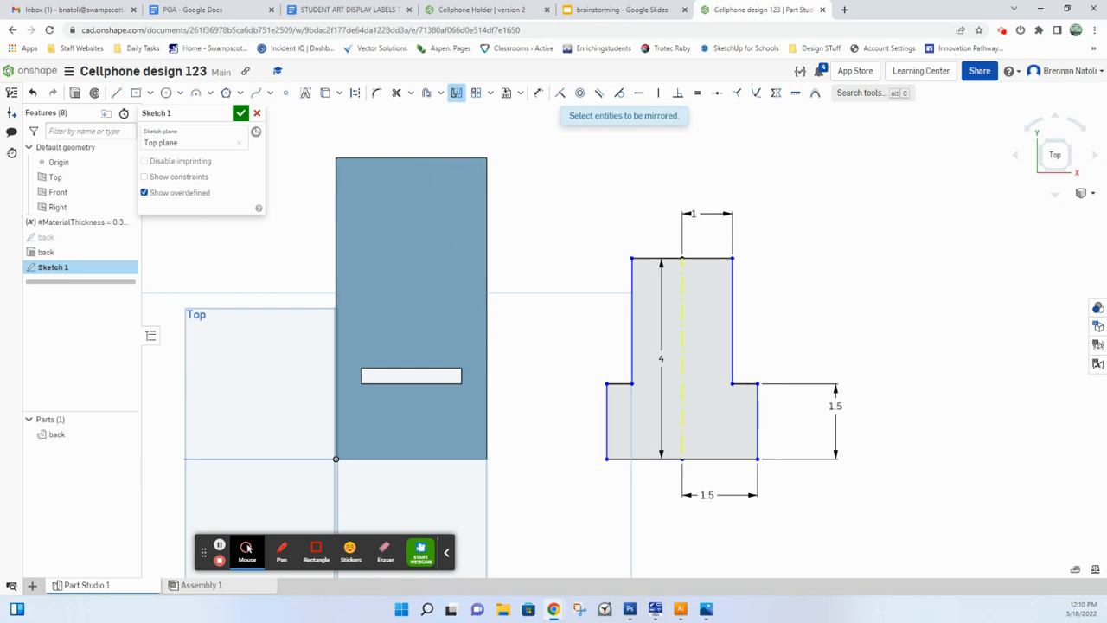
# Step: Dimension the insert's lower-left corner horizontally from the origin, keeping the drawn distance, and move the 4 in height dimension outside the profile
pyautogui.scroll(-1, 578, 228)
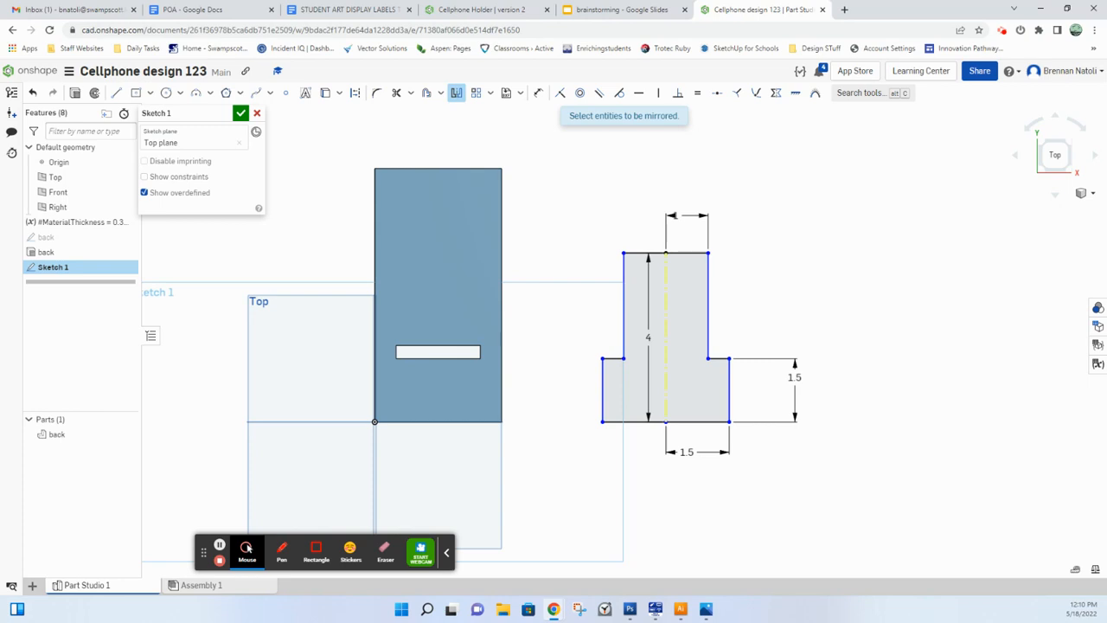
pyautogui.press('d')
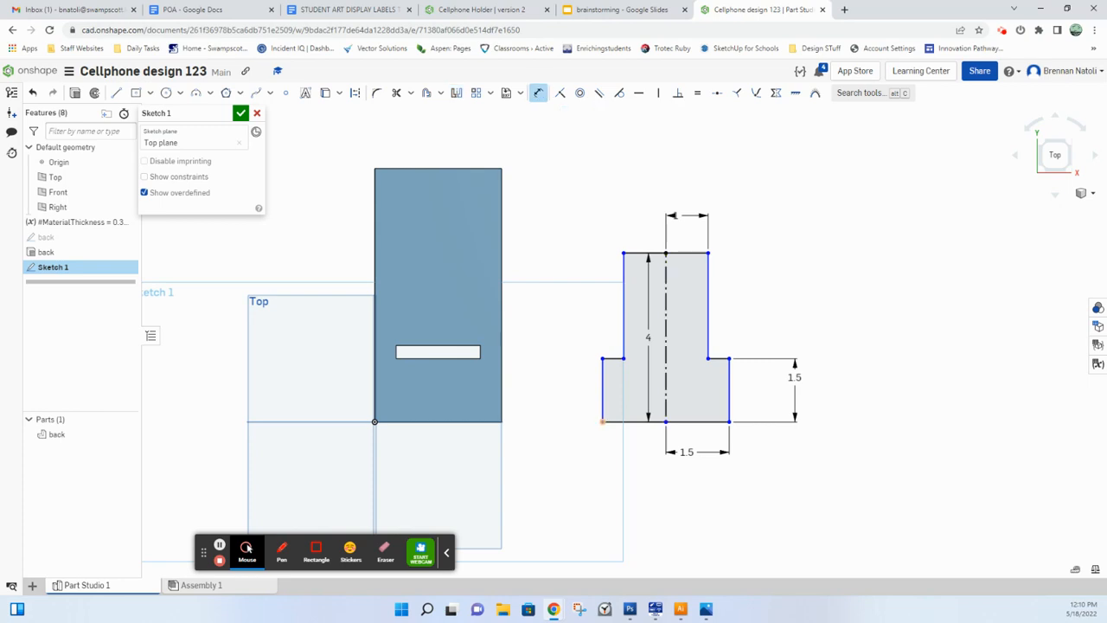
pyautogui.click(604, 422)
pyautogui.click(376, 422)
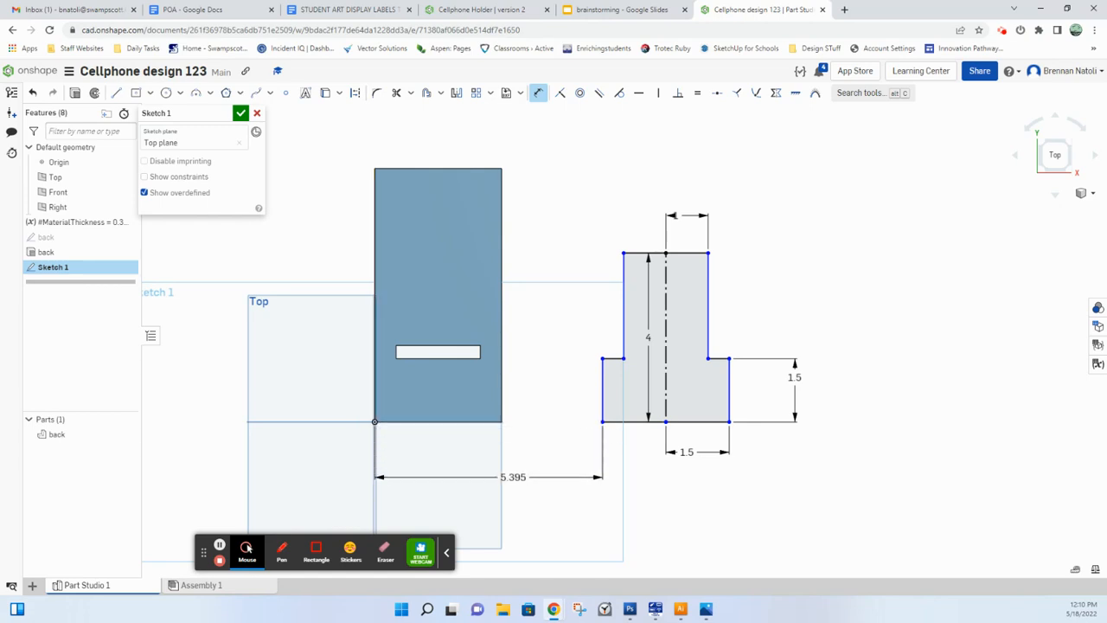
pyautogui.click(515, 477)
pyautogui.press('Return')
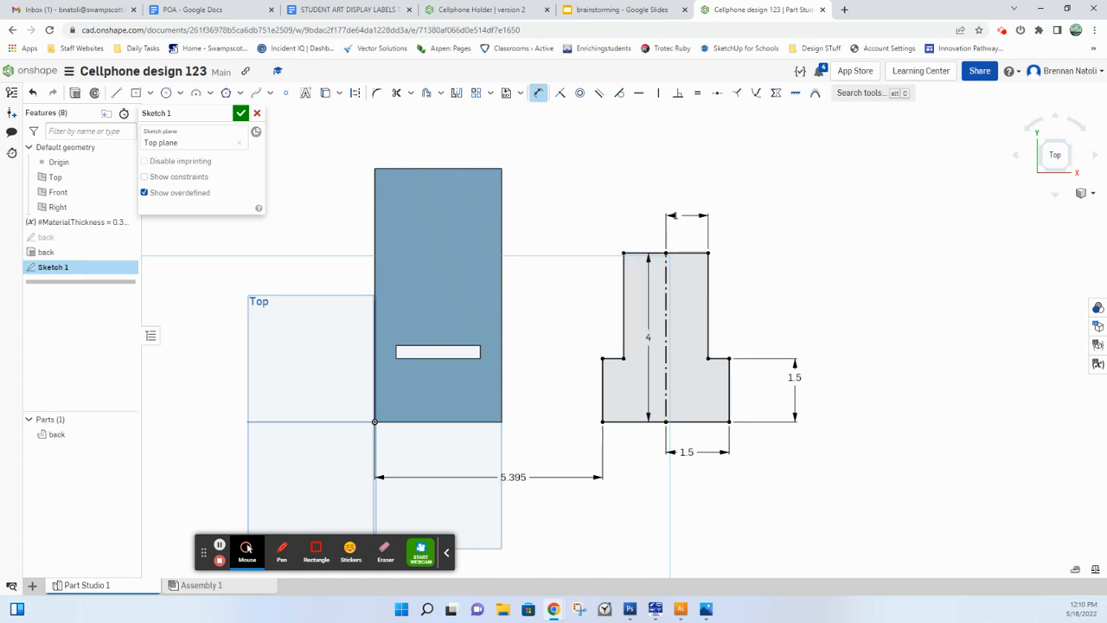
pyautogui.moveTo(647, 335); pyautogui.dragTo(846, 357)
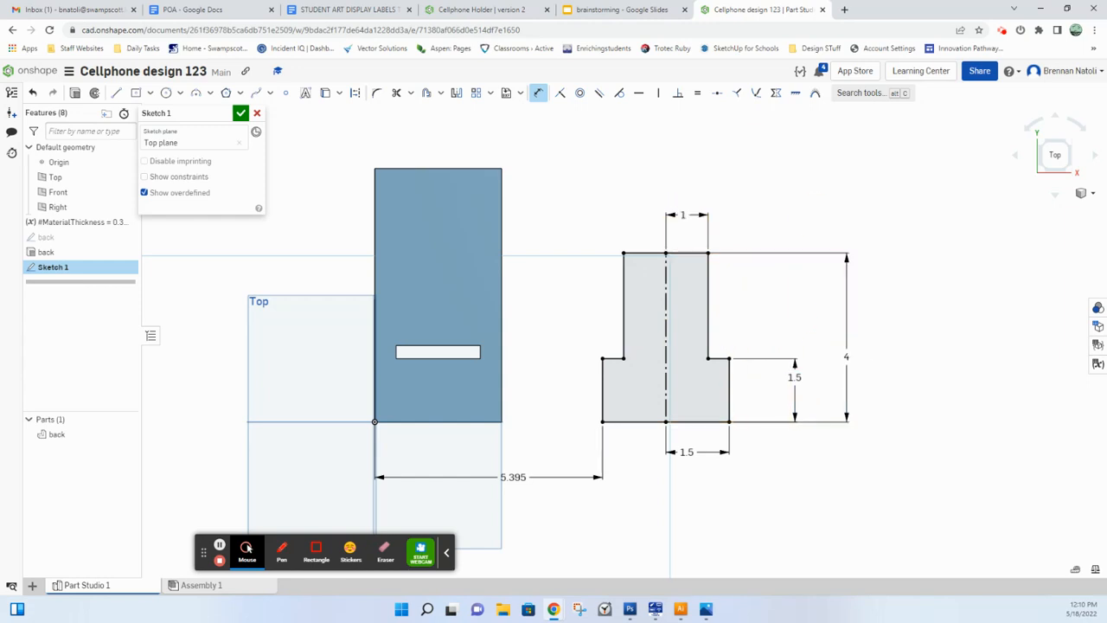
# Step: Rename the sketch as insert and finish it
pyautogui.click(223, 114)
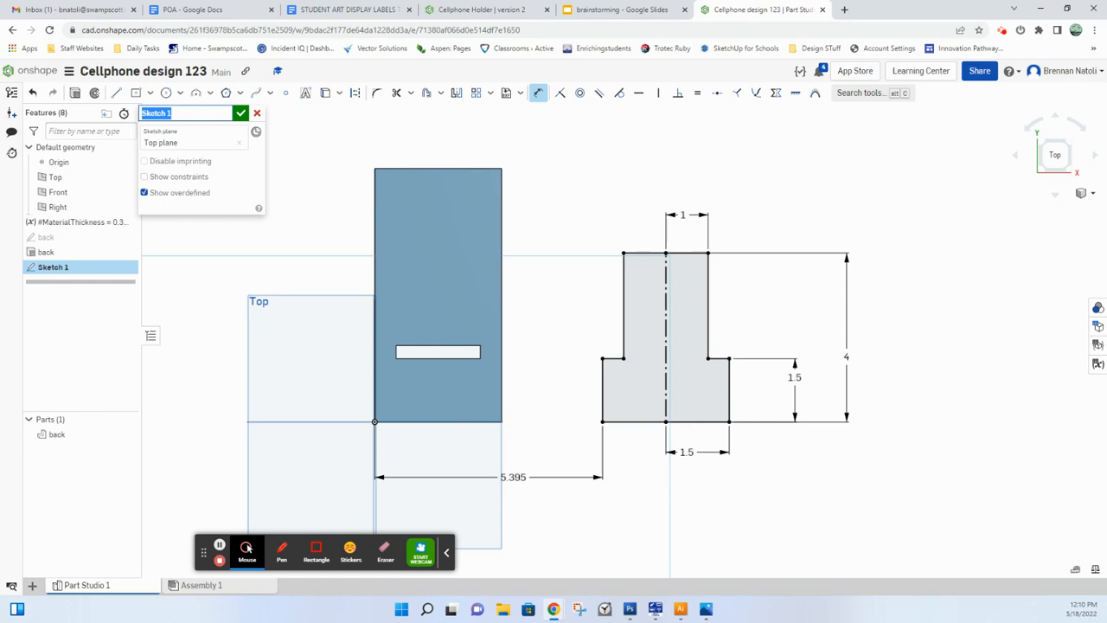
pyautogui.write('insert')
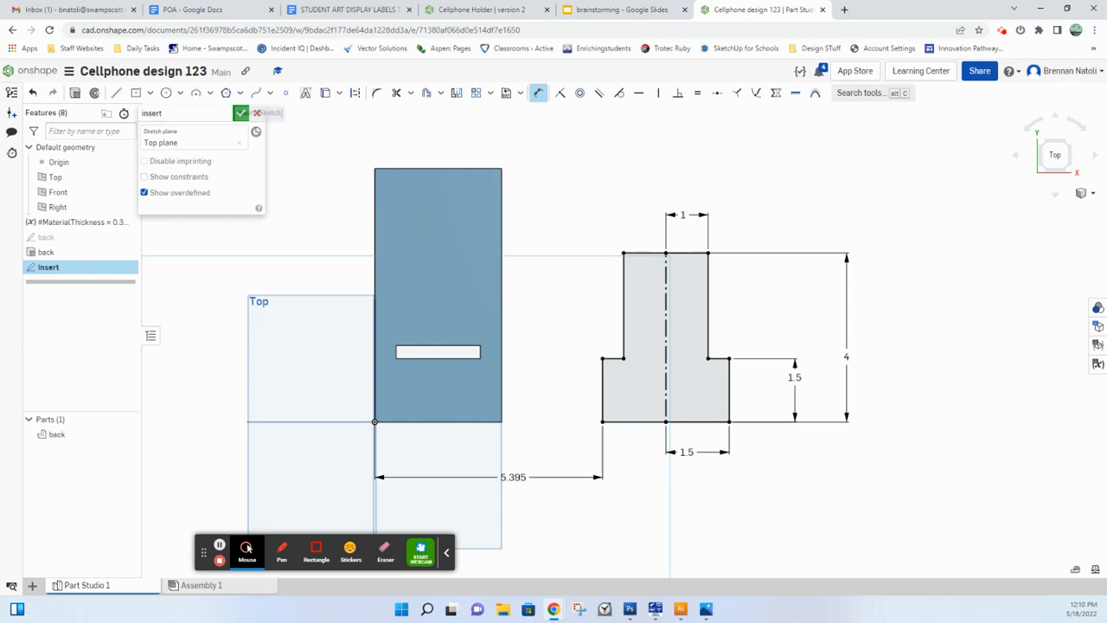
pyautogui.click(241, 114)
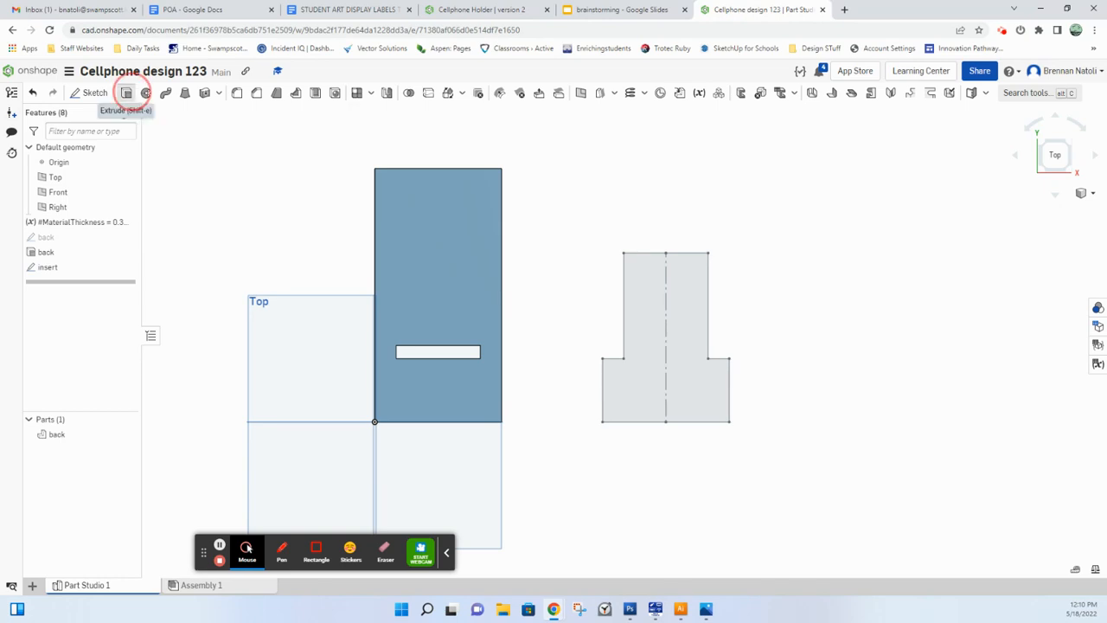
# Step: Extrude the insert profile as a new solid with a blind depth of #MaterialThickness
pyautogui.click(126, 92)
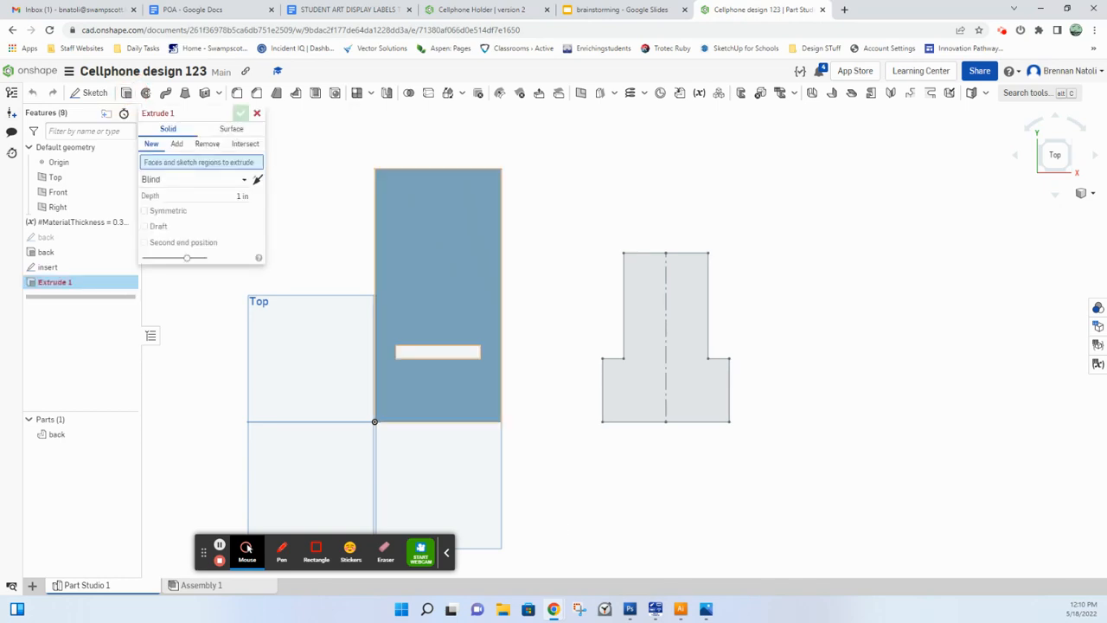
pyautogui.click(689, 363)
pyautogui.moveTo(789, 372)
pyautogui.mouseDown(button='right')
pyautogui.moveTo(608, 248)
pyautogui.moveTo(635, 257)
pyautogui.moveTo(564, 389)
pyautogui.moveTo(604, 353)
pyautogui.mouseUp(button='right')
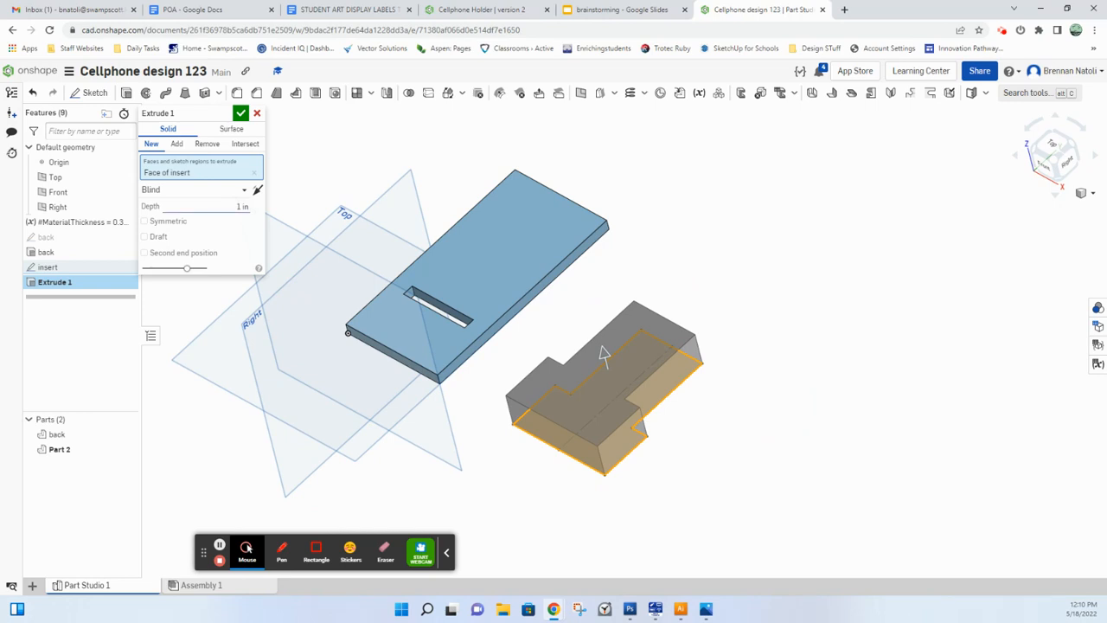
pyautogui.press('Tab')
pyautogui.write('#')
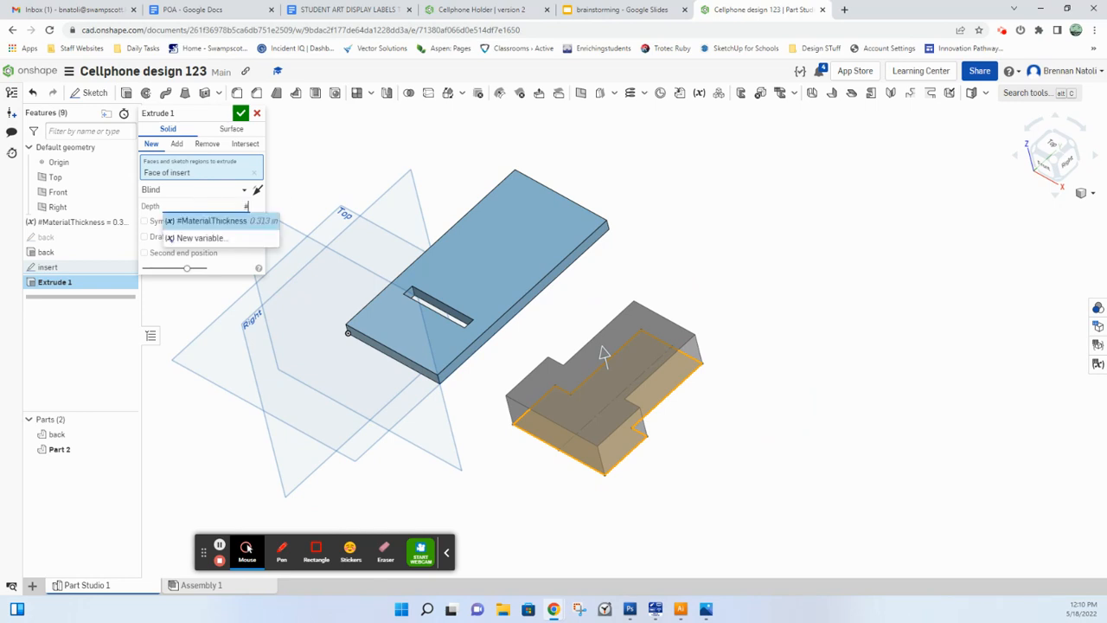
pyautogui.press('Return')
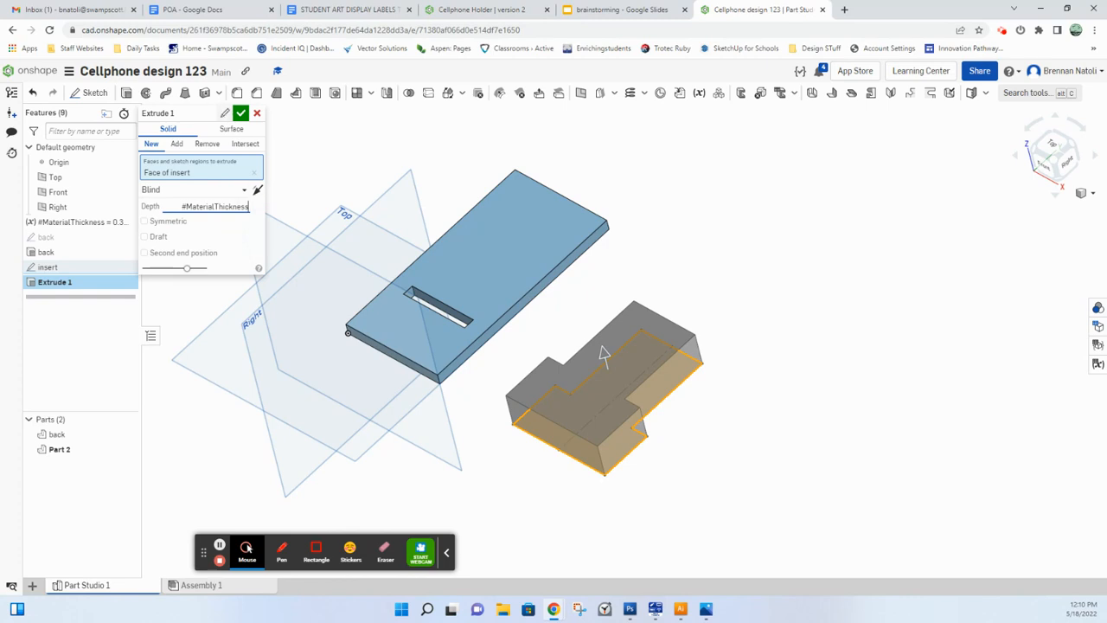
pyautogui.click(240, 113)
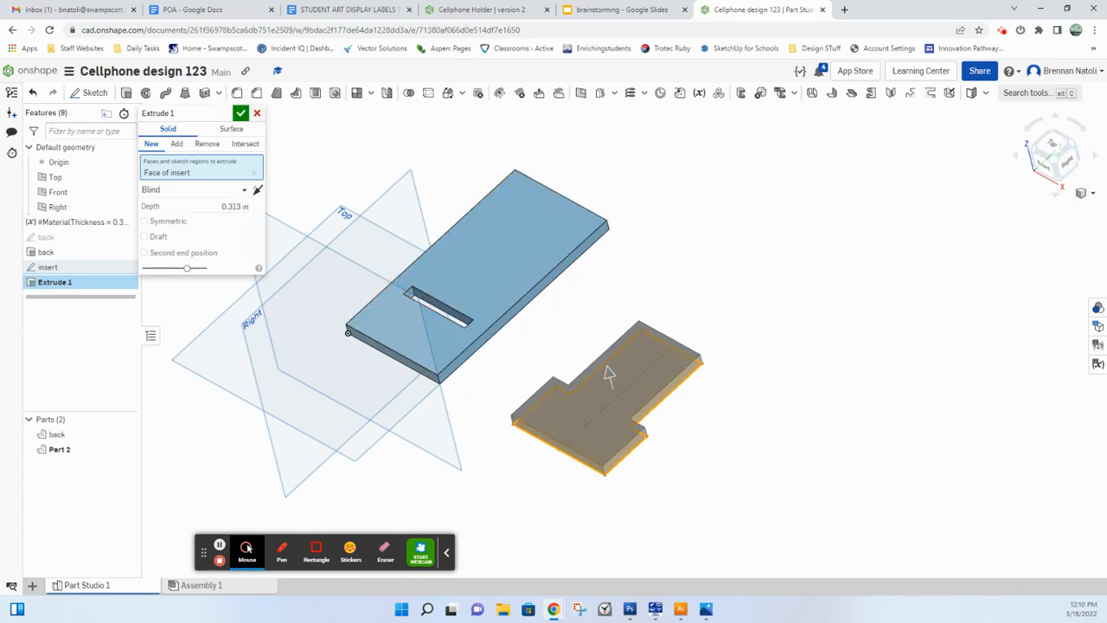
# Step: Rename the new extrude as insert and accept it
pyautogui.click(225, 113)
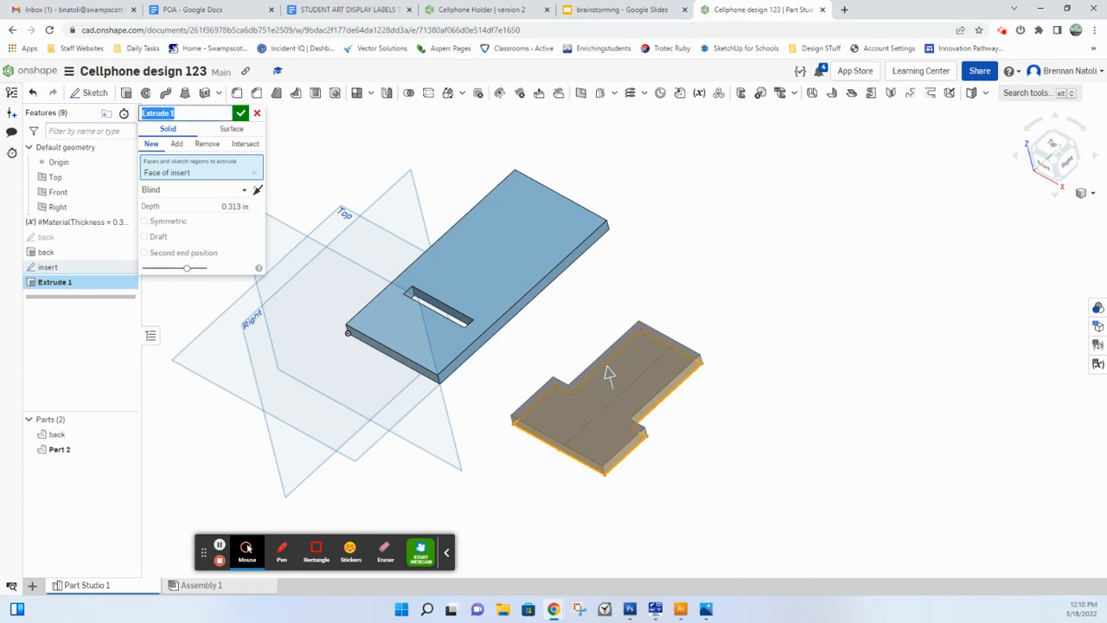
pyautogui.write('insert')
pyautogui.press('Return')
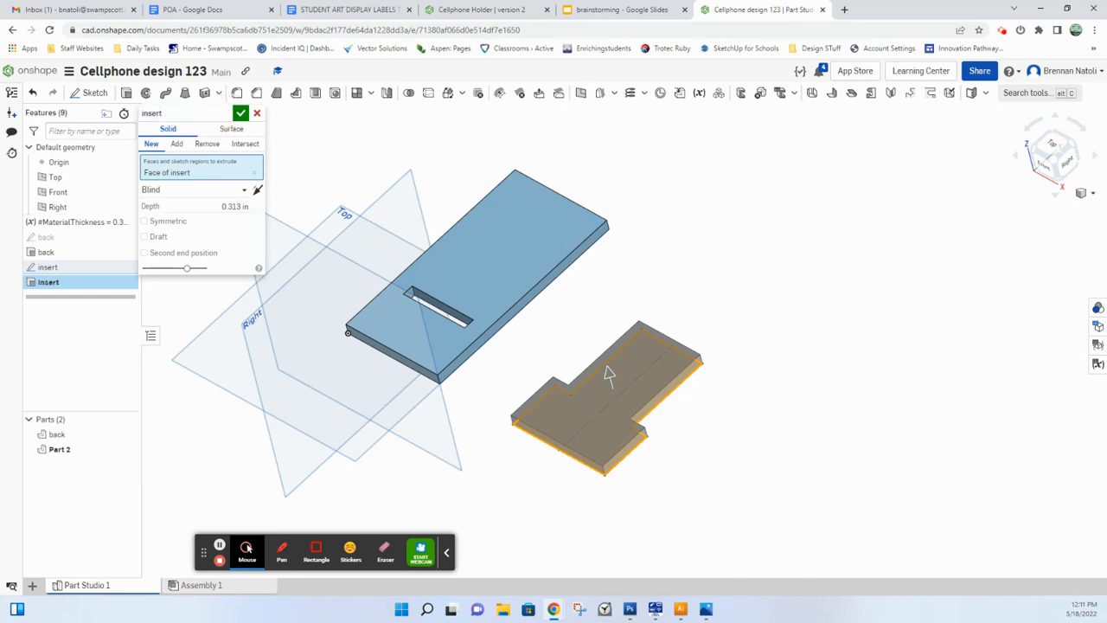
pyautogui.click(241, 112)
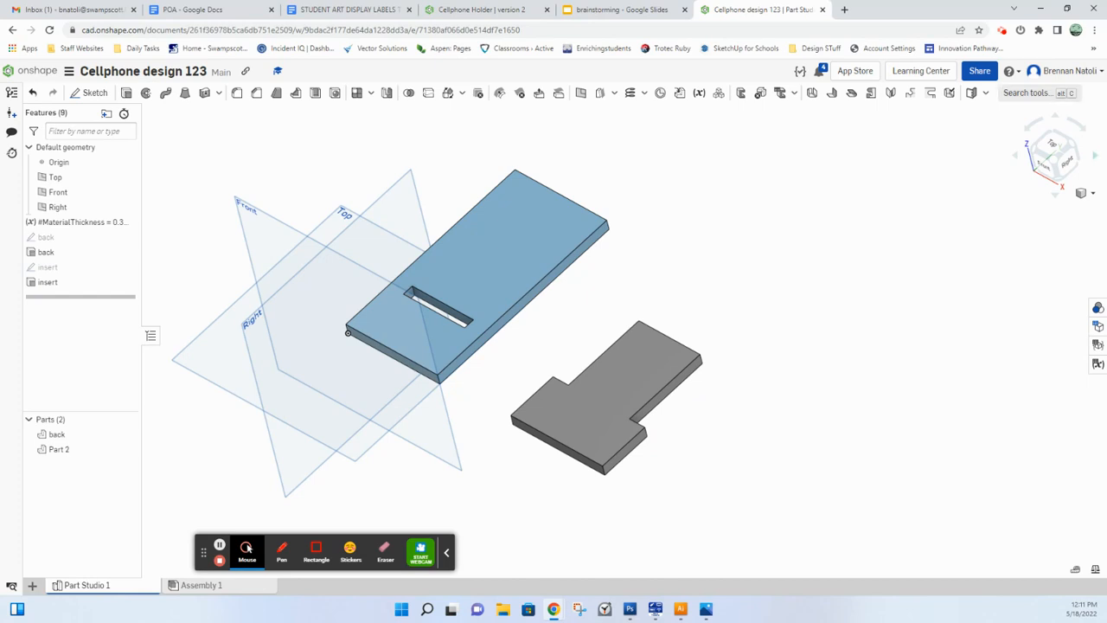
# Step: Examine the back and insert parts from above and at an angle, along with their matching sketches and extrudes in the feature list
pyautogui.click(1058, 155)
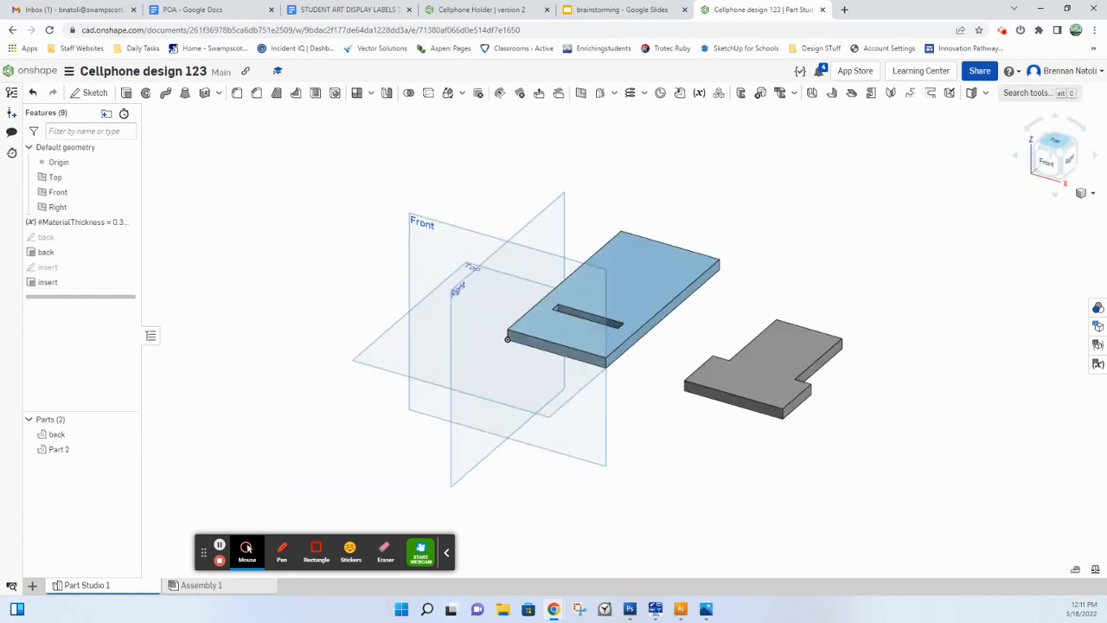
pyautogui.click(1055, 140)
pyautogui.scroll(-3, 811, 230)
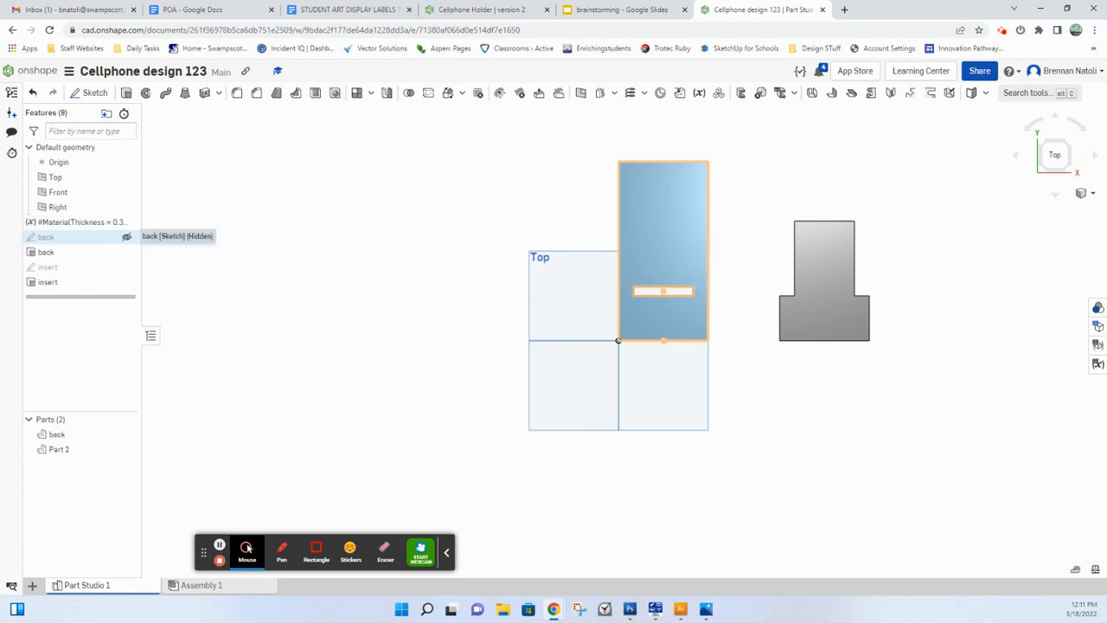
pyautogui.click(66, 240)
pyautogui.click(61, 256)
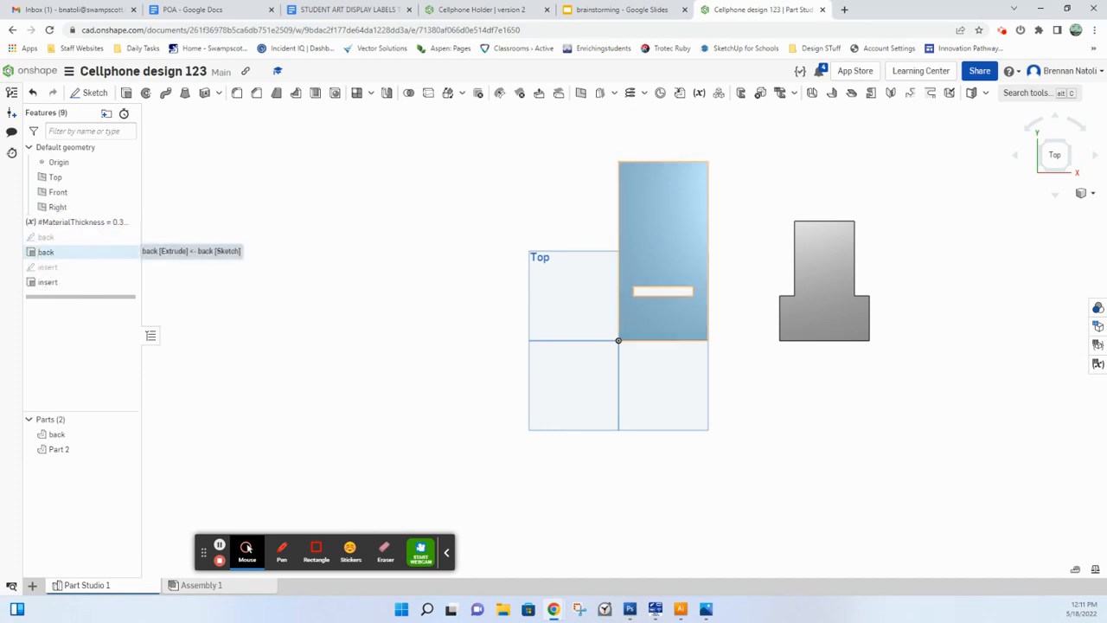
pyautogui.click(52, 267)
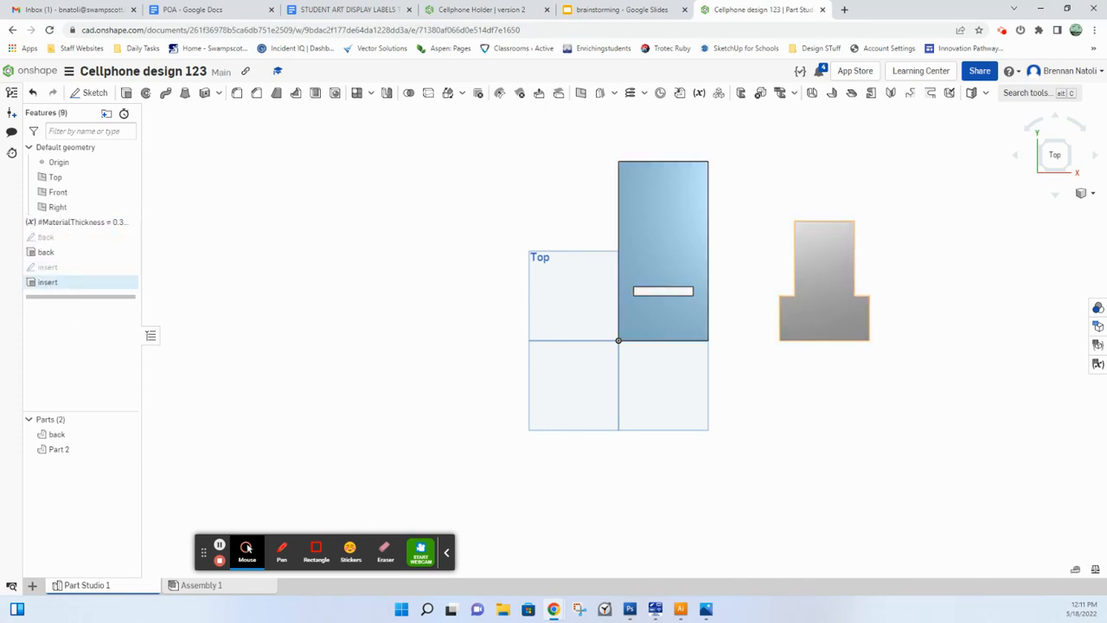
pyautogui.click(55, 277)
pyautogui.moveTo(469, 290); pyautogui.dragTo(251, 360, button='middle')
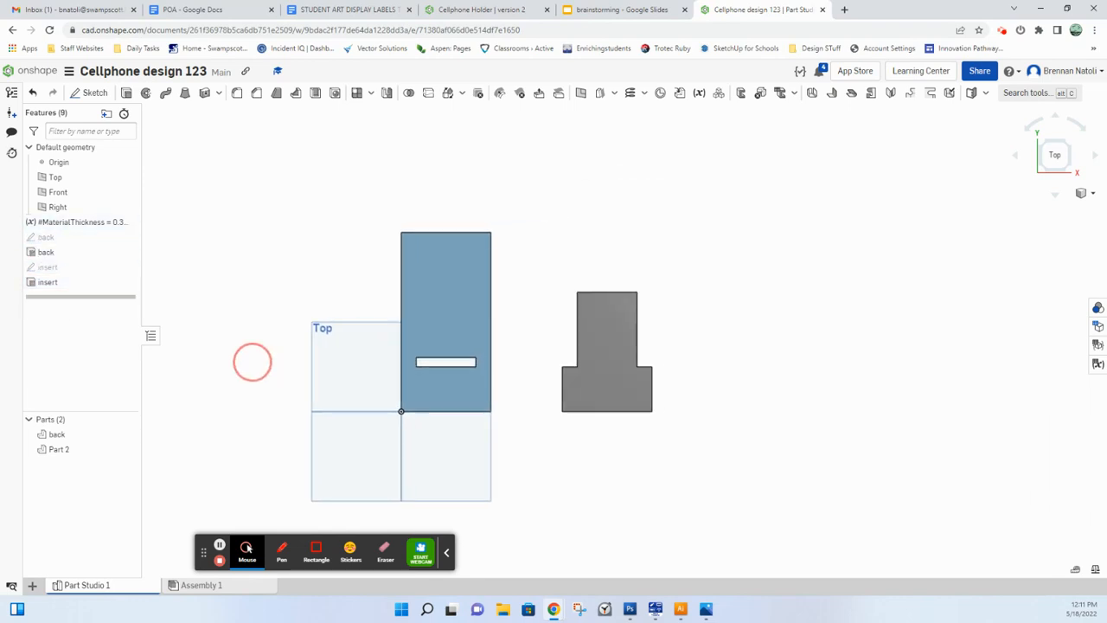
pyautogui.moveTo(835, 519); pyautogui.dragTo(727, 342, button='right')
pyautogui.click(1064, 160)
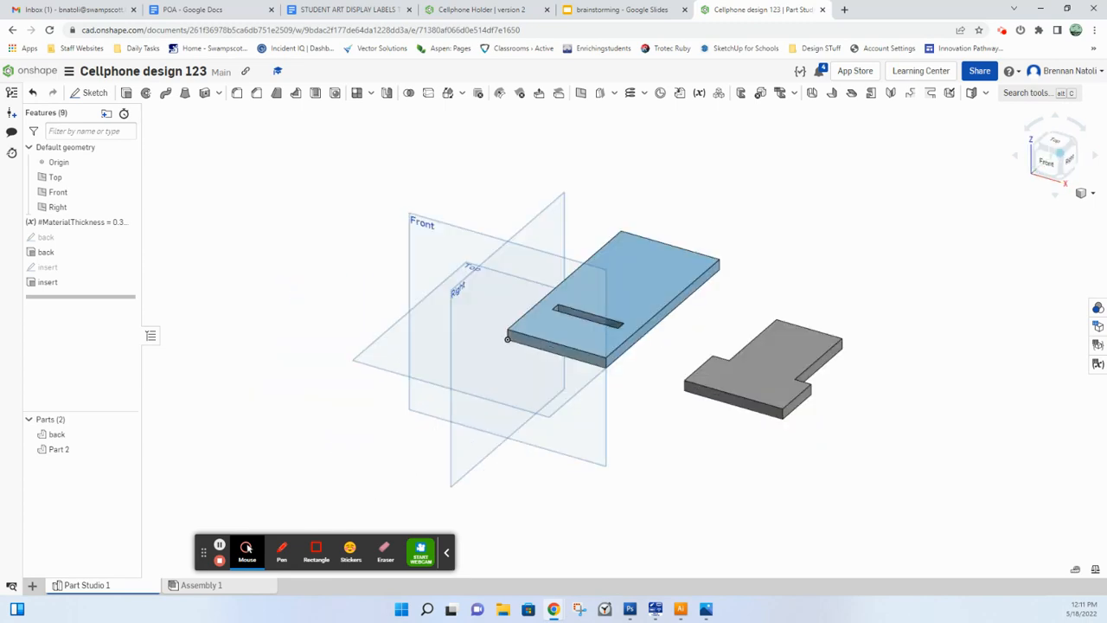
pyautogui.moveTo(673, 282)
pyautogui.mouseDown(button='right')
pyautogui.moveTo(663, 329)
pyautogui.moveTo(648, 319)
pyautogui.moveTo(668, 293)
pyautogui.mouseUp(button='right')
pyautogui.moveTo(677, 305); pyautogui.dragTo(621, 277, button='middle')
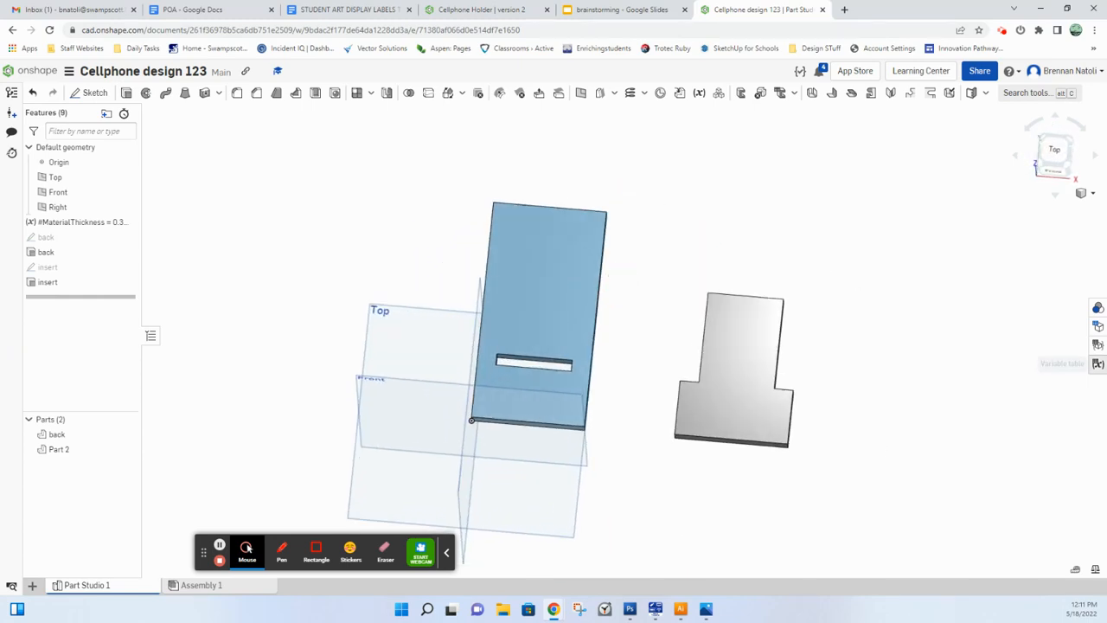
# Step: Set the MaterialThickness variable to 1/4 in the variable table and check both parts and the slot
pyautogui.click(1097, 363)
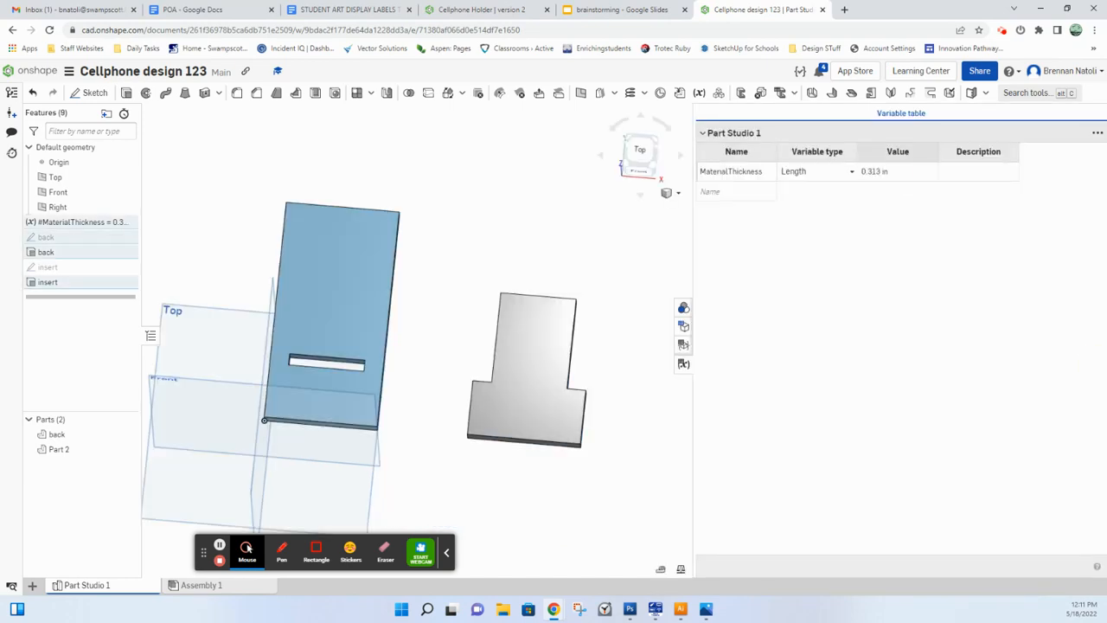
pyautogui.click(882, 172)
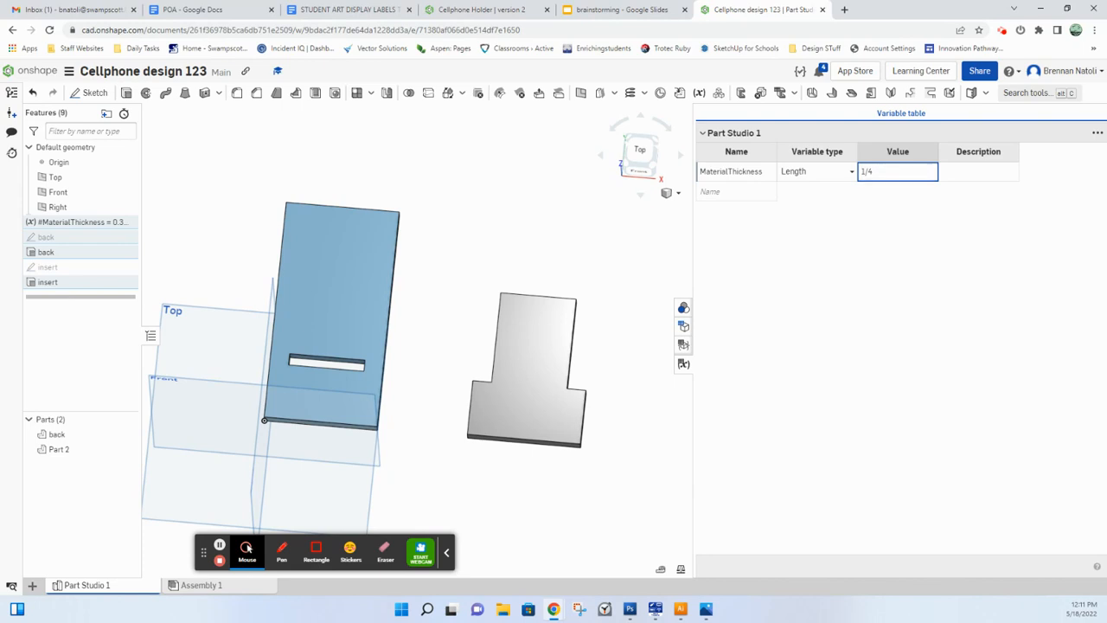
pyautogui.press('Return')
pyautogui.click(588, 268)
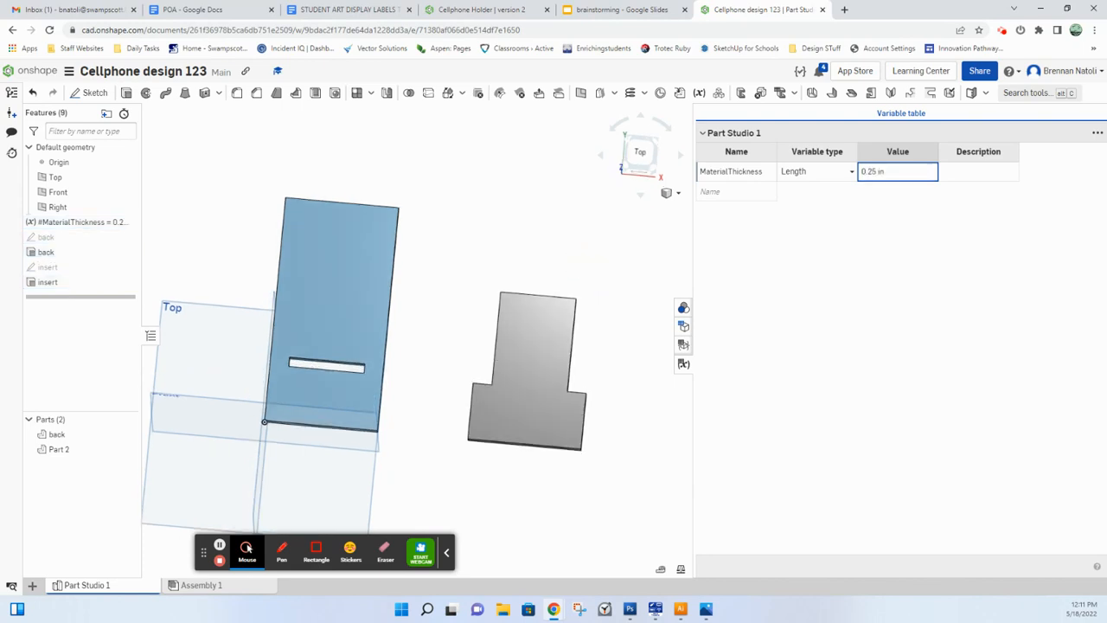
pyautogui.scroll(3, 409, 373)
pyautogui.scroll(-1, 350, 355)
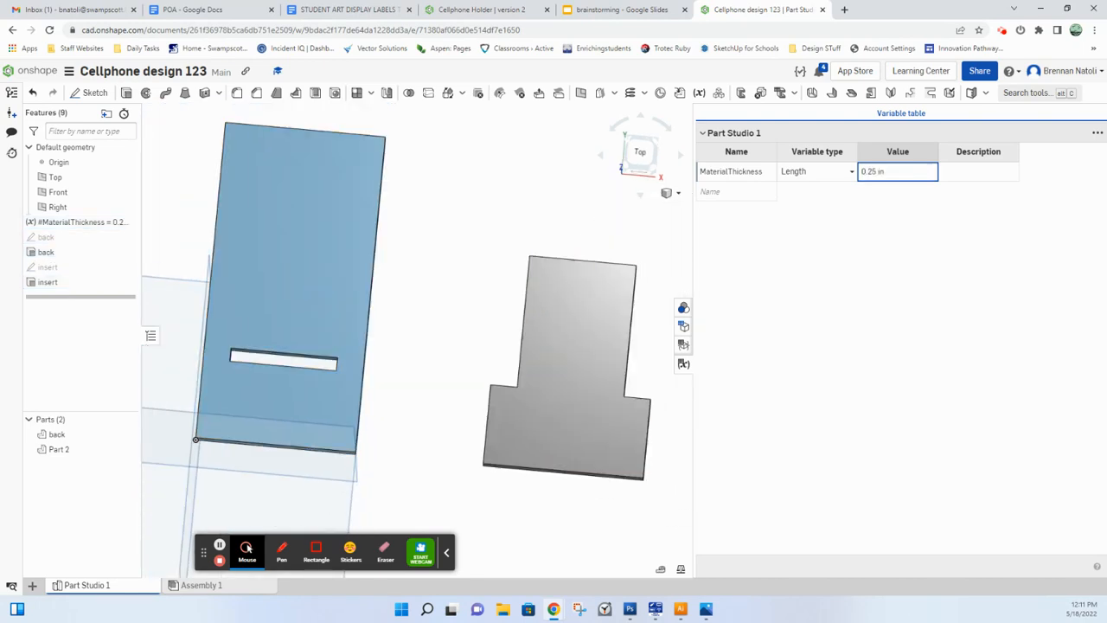
# Step: Set the MaterialThickness variable to 1 in and inspect the thickness of the back, its slot and the insert
pyautogui.click(885, 172)
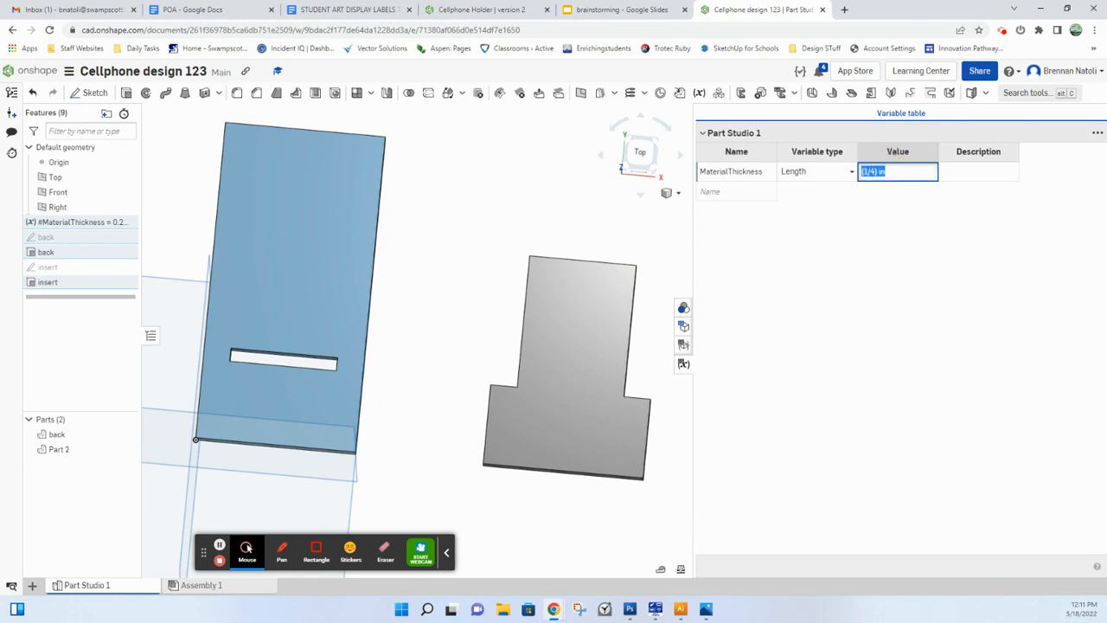
pyautogui.moveTo(450, 242); pyautogui.dragTo(441, 255, button='right')
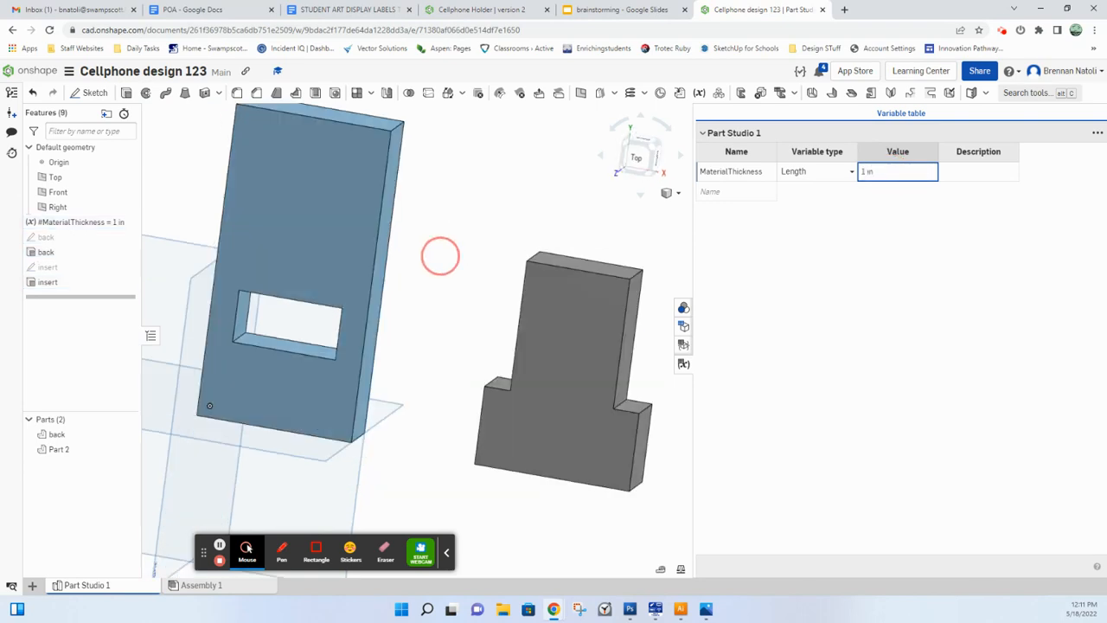
pyautogui.moveTo(540, 346)
pyautogui.mouseDown(button='right')
pyautogui.moveTo(531, 311)
pyautogui.moveTo(504, 291)
pyautogui.moveTo(533, 340)
pyautogui.moveTo(553, 328)
pyautogui.mouseUp(button='right')
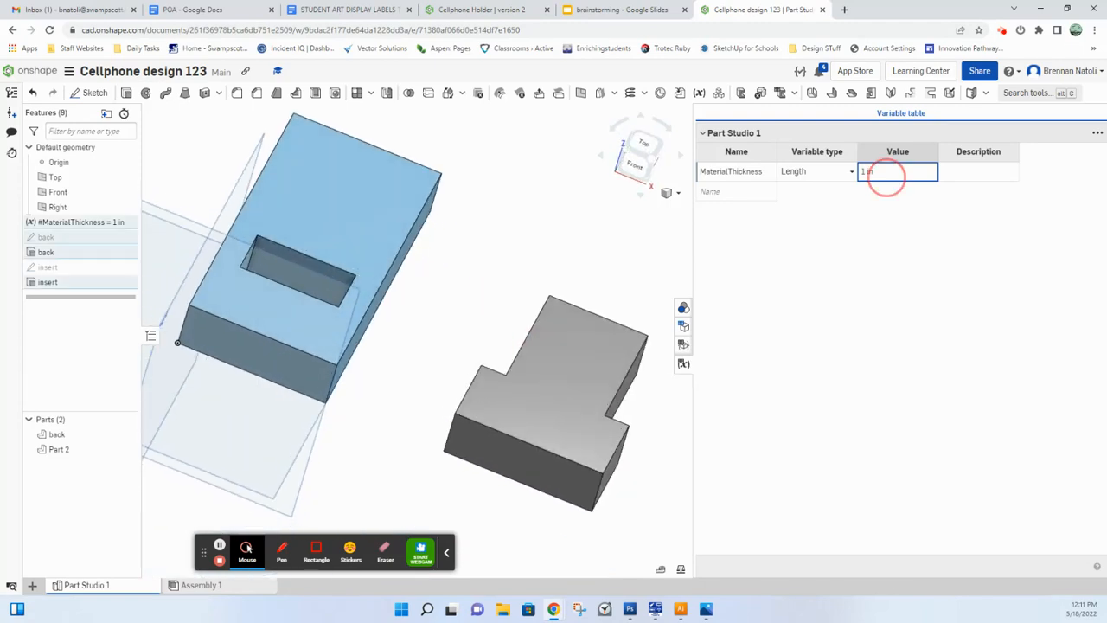
# Step: Set the MaterialThickness variable to 5/16 and close the variable table
pyautogui.click(885, 172)
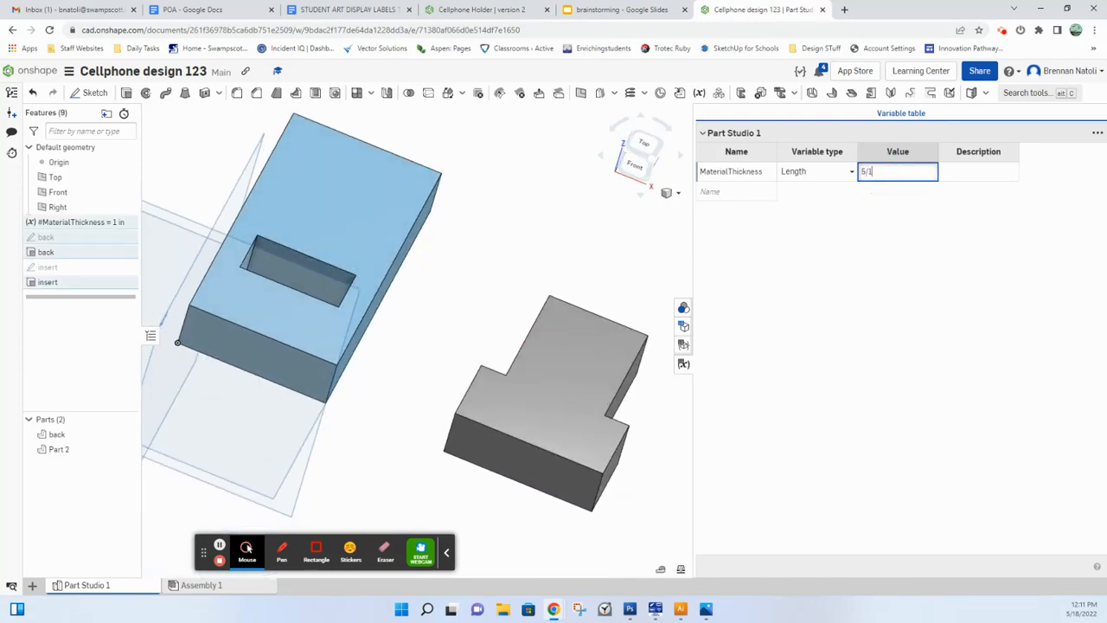
pyautogui.write('5/16')
pyautogui.press('Return')
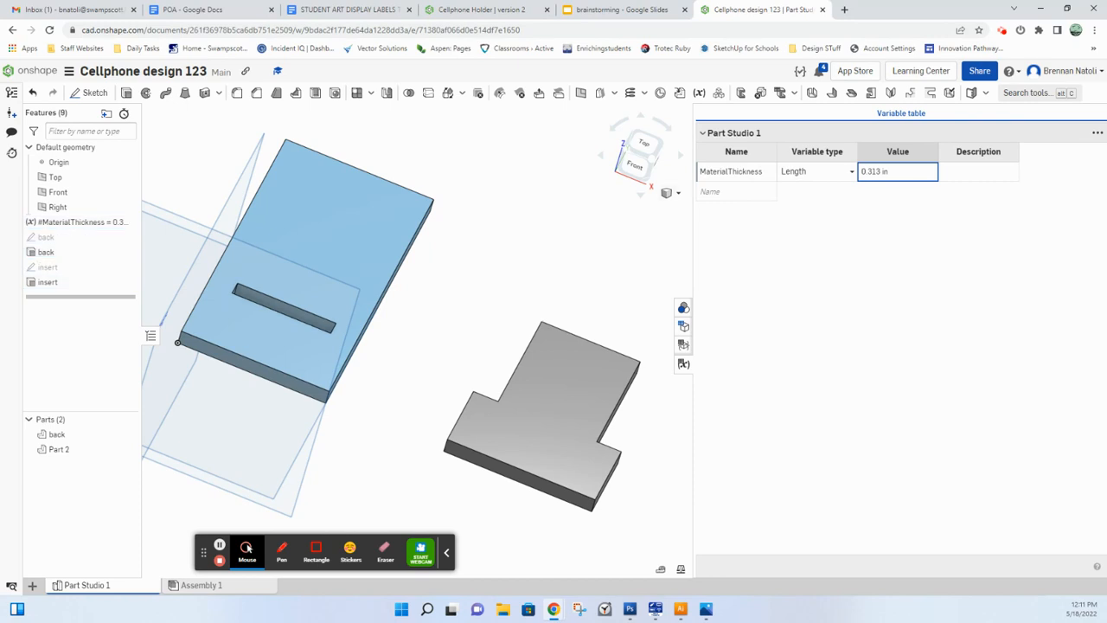
pyautogui.click(683, 364)
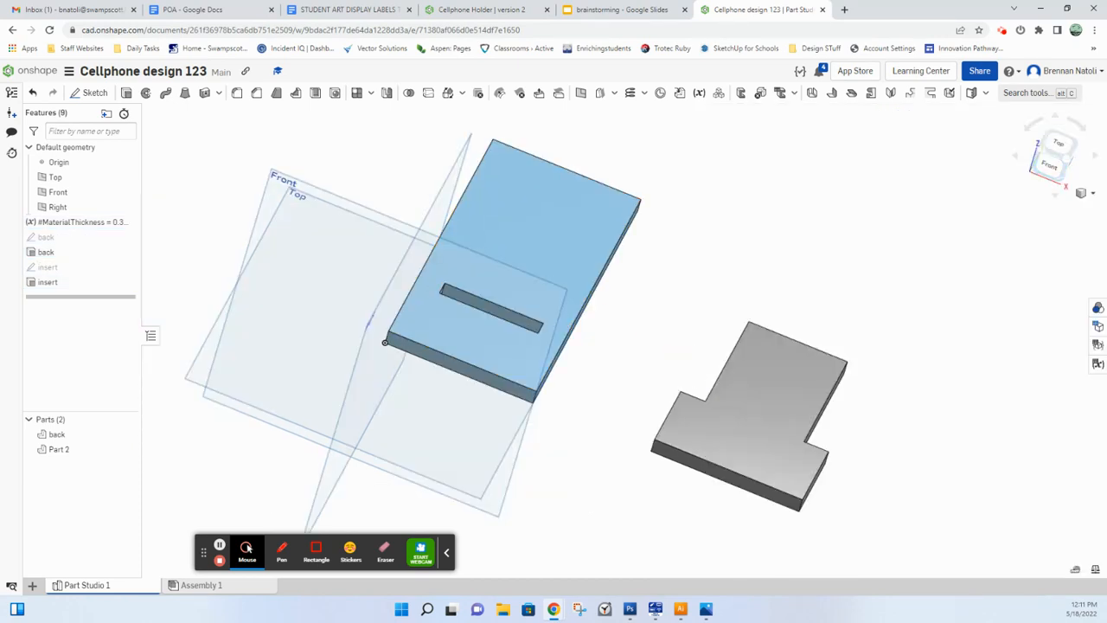
pyautogui.click(1061, 149)
pyautogui.scroll(-1, 934, 236)
pyautogui.moveTo(931, 242); pyautogui.dragTo(843, 286, button='middle')
pyautogui.moveTo(849, 323); pyautogui.dragTo(841, 257, button='right')
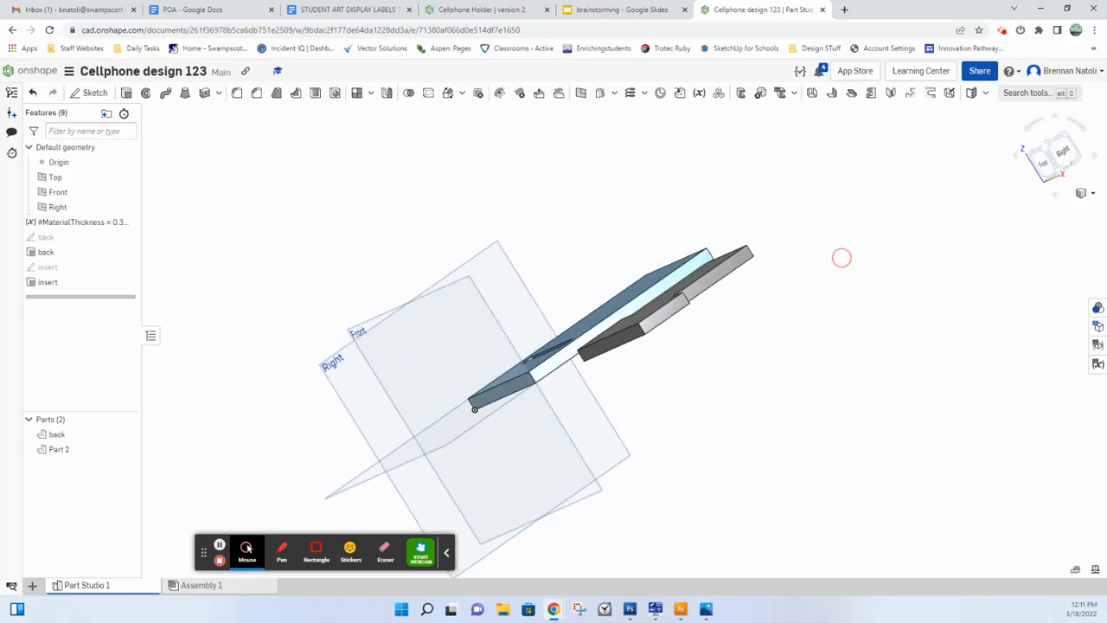
pyautogui.moveTo(337, 280); pyautogui.dragTo(343, 321, button='right')
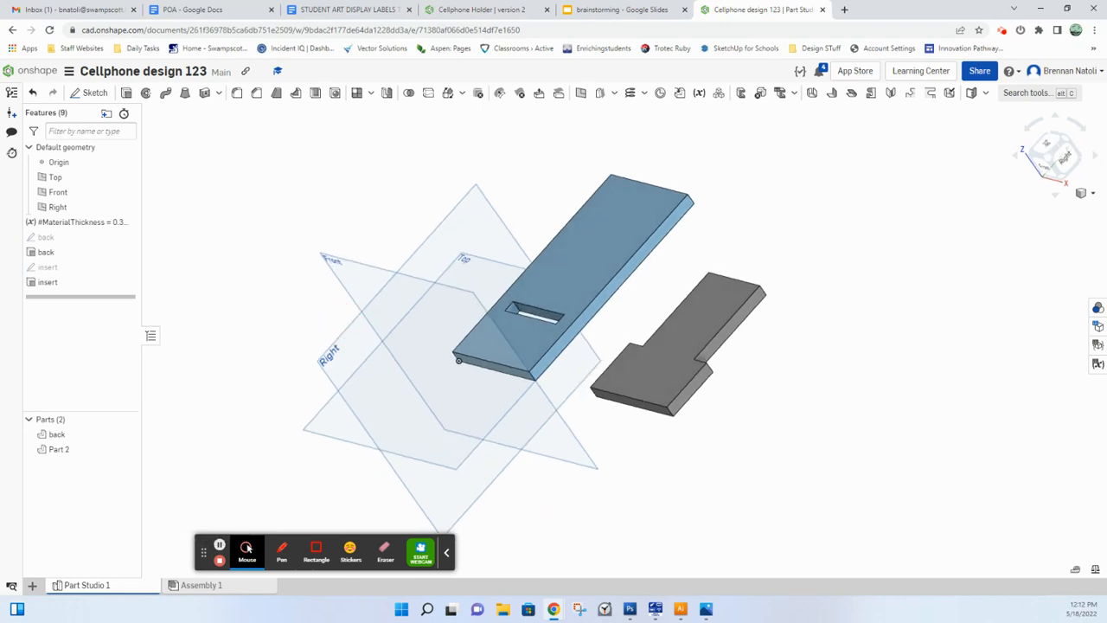